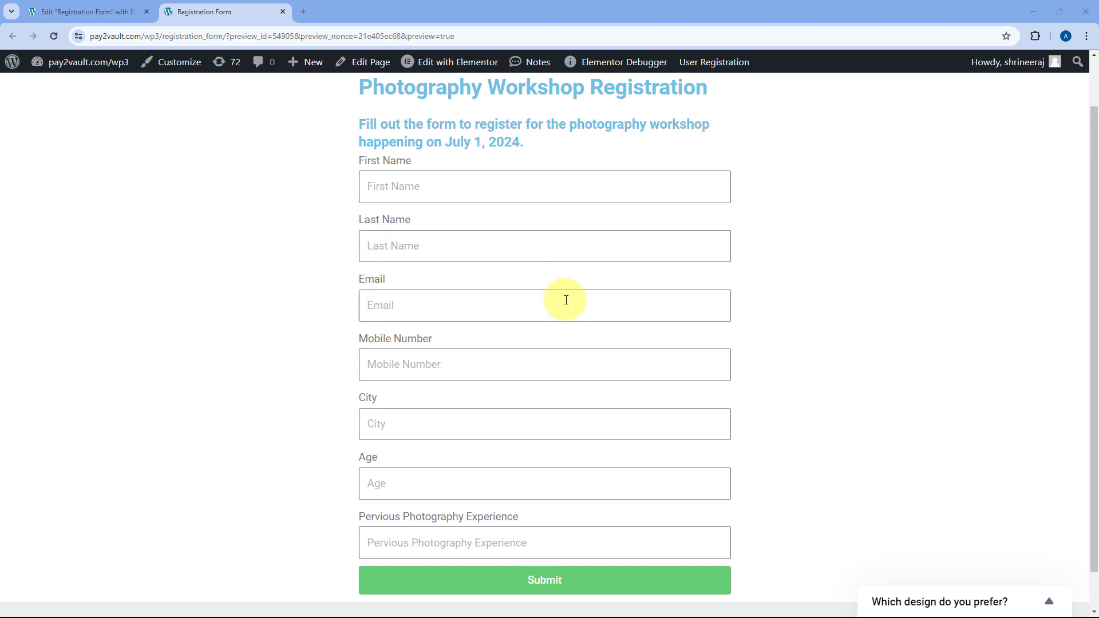
Enter the dummy first name, last name, e-mail address and mobile number in the registration form.
{"action": "left_click", "coordinate": [426, 190]}
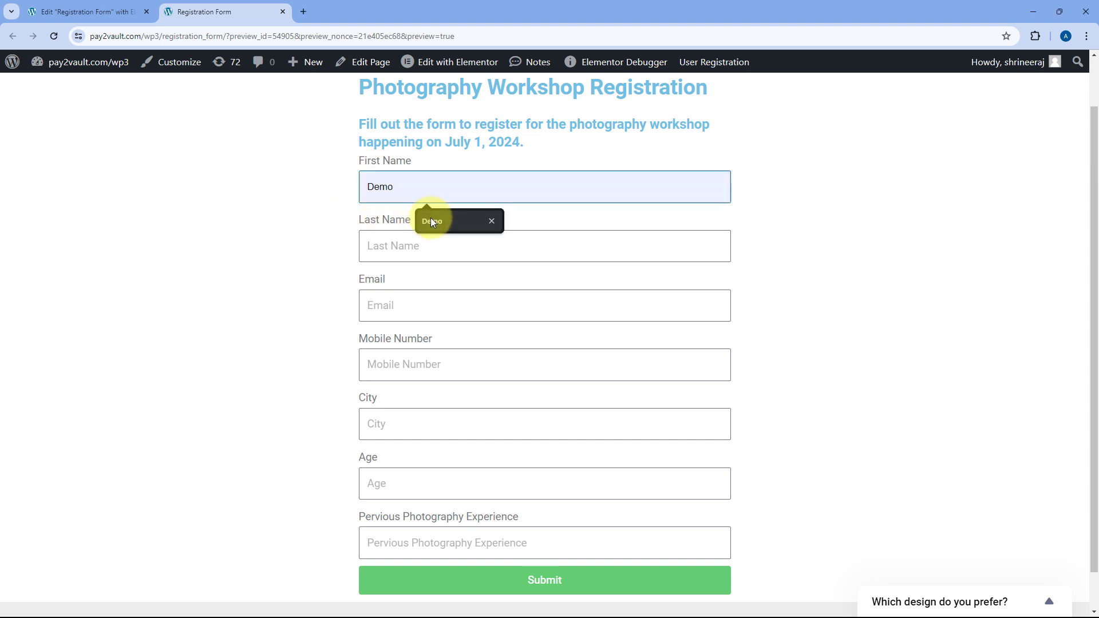
{"action": "left_click", "coordinate": [430, 217]}
{"action": "left_click", "coordinate": [393, 249]}
{"action": "type", "text": "User"}
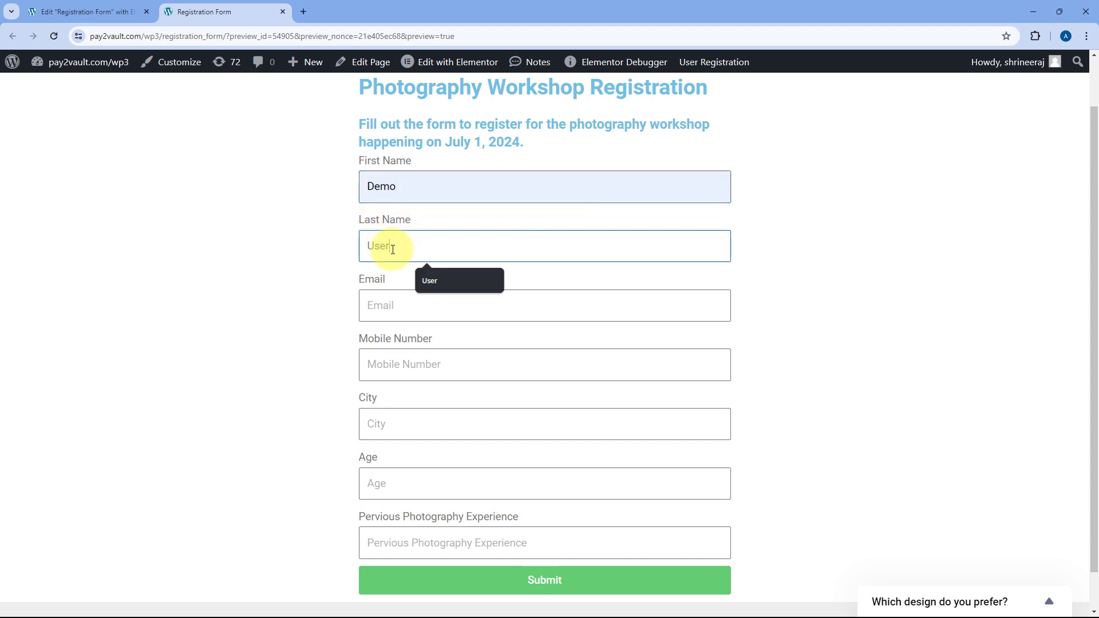
{"action": "key", "text": "Return"}
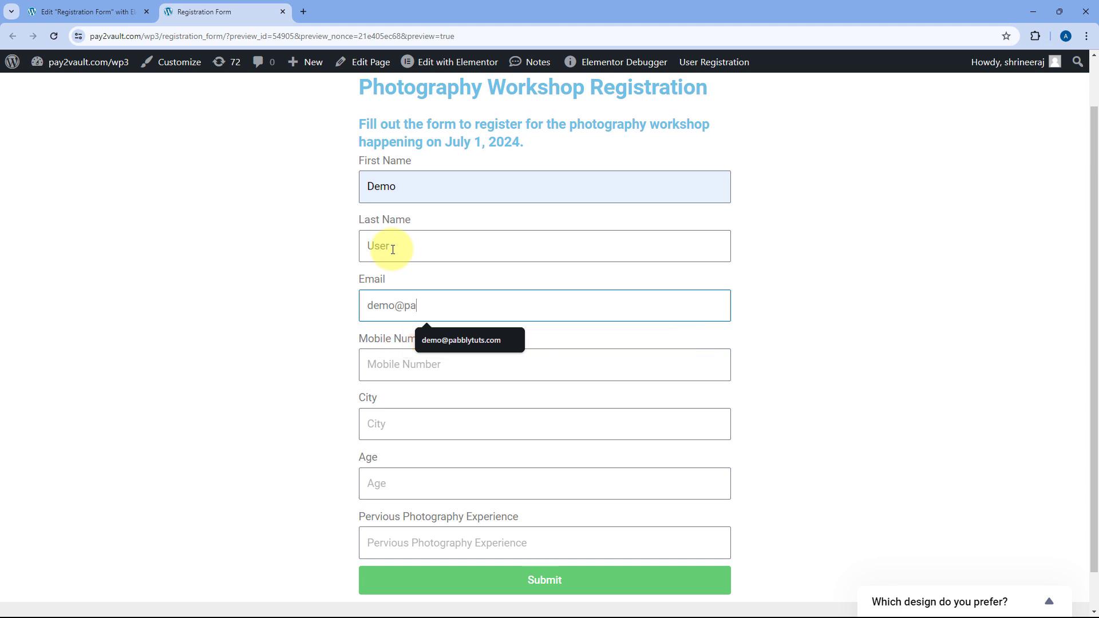
{"action": "key", "text": "Tab"}
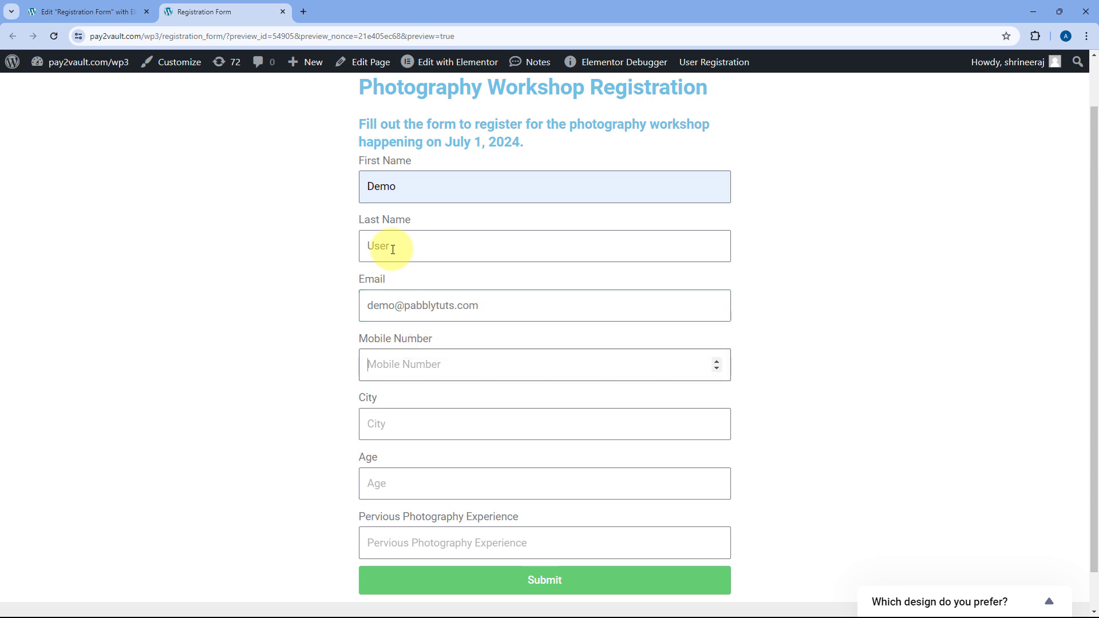
{"action": "type", "text": "1234567890"}
Fill City as Mumbai, age 52 and experience 'I am a beginner.', then submit the form.
{"action": "scroll", "coordinate": [344, 452], "scroll_direction": "down", "scroll_amount": 1}
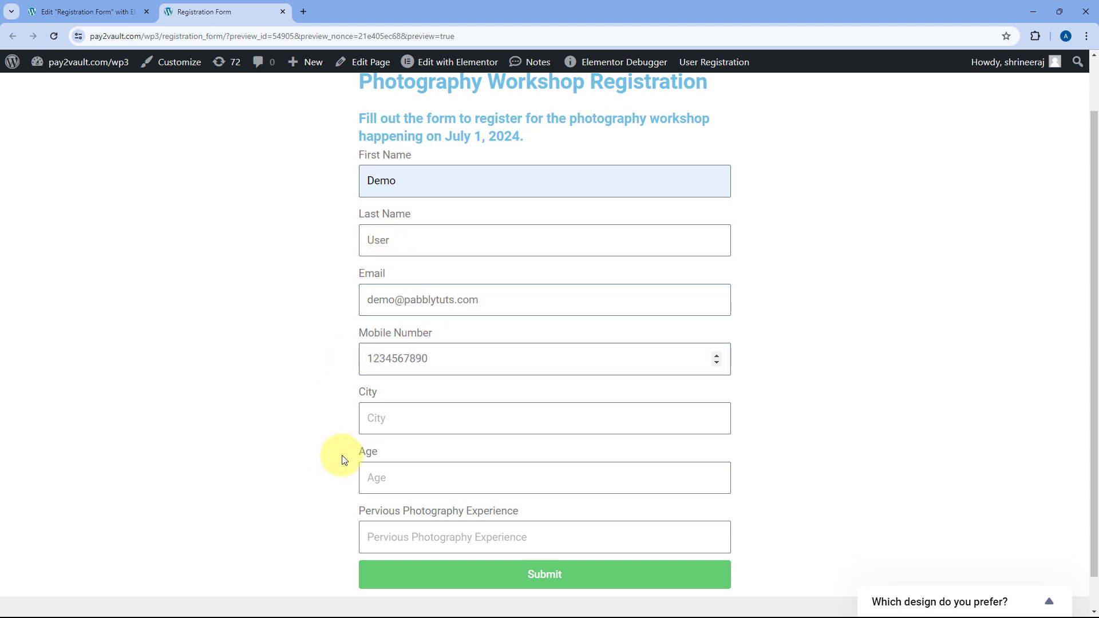
{"action": "left_click", "coordinate": [404, 381]}
{"action": "left_click", "coordinate": [438, 418]}
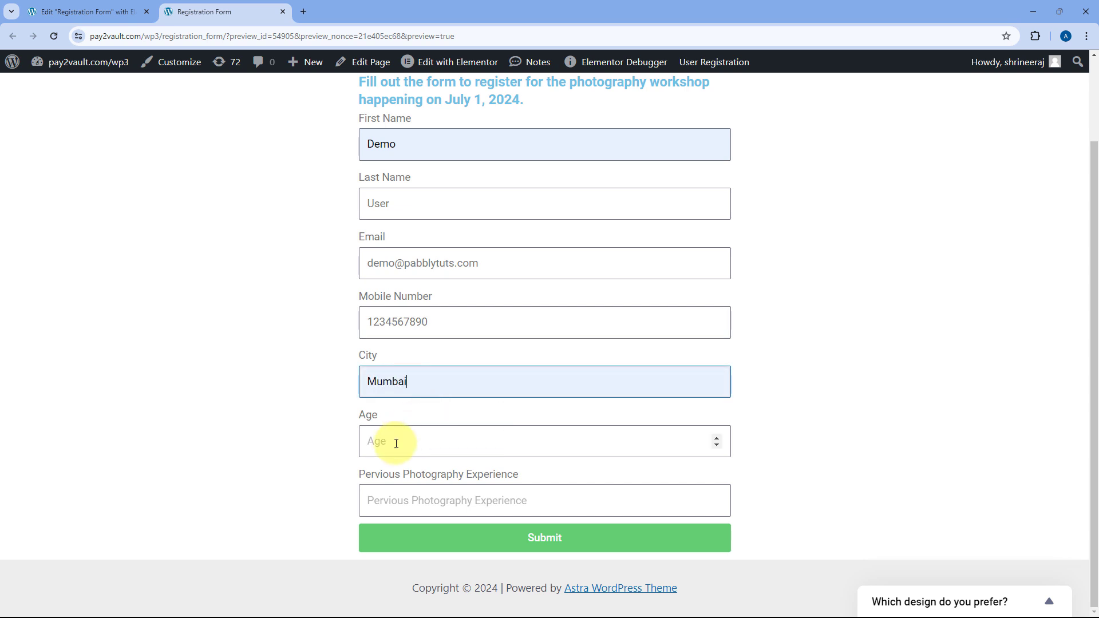
{"action": "left_click", "coordinate": [396, 443]}
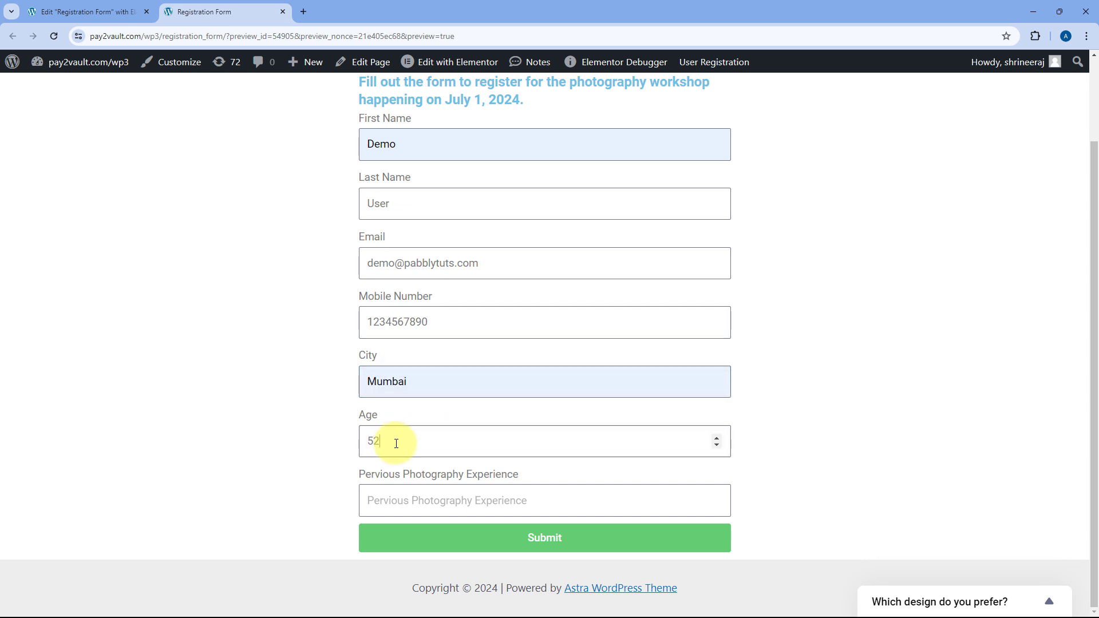
{"action": "left_click", "coordinate": [404, 501]}
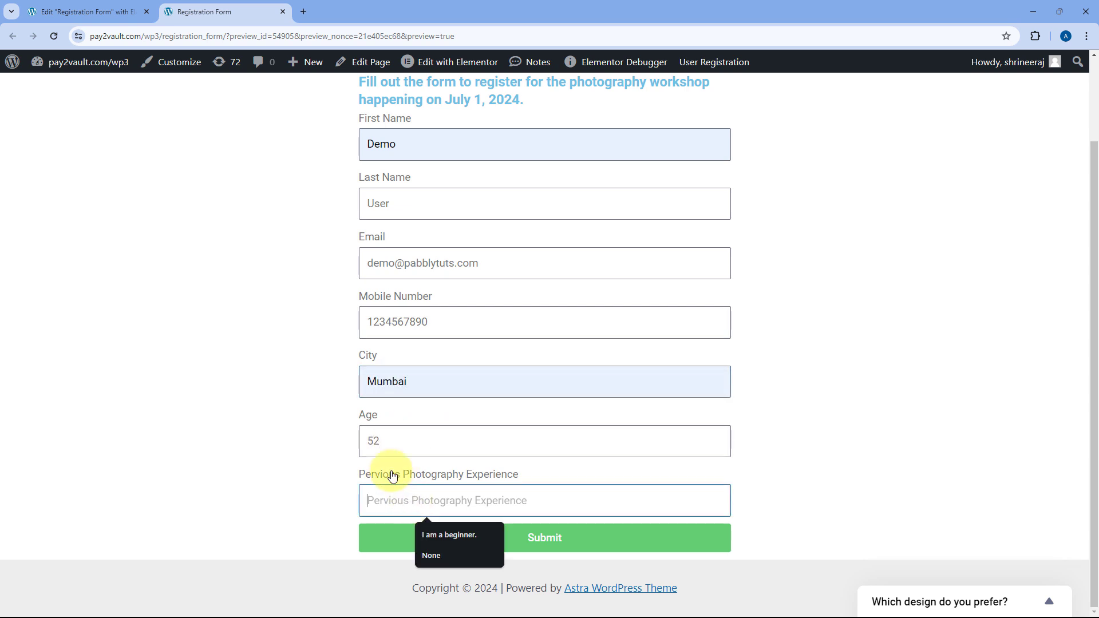
{"action": "left_click", "coordinate": [452, 534]}
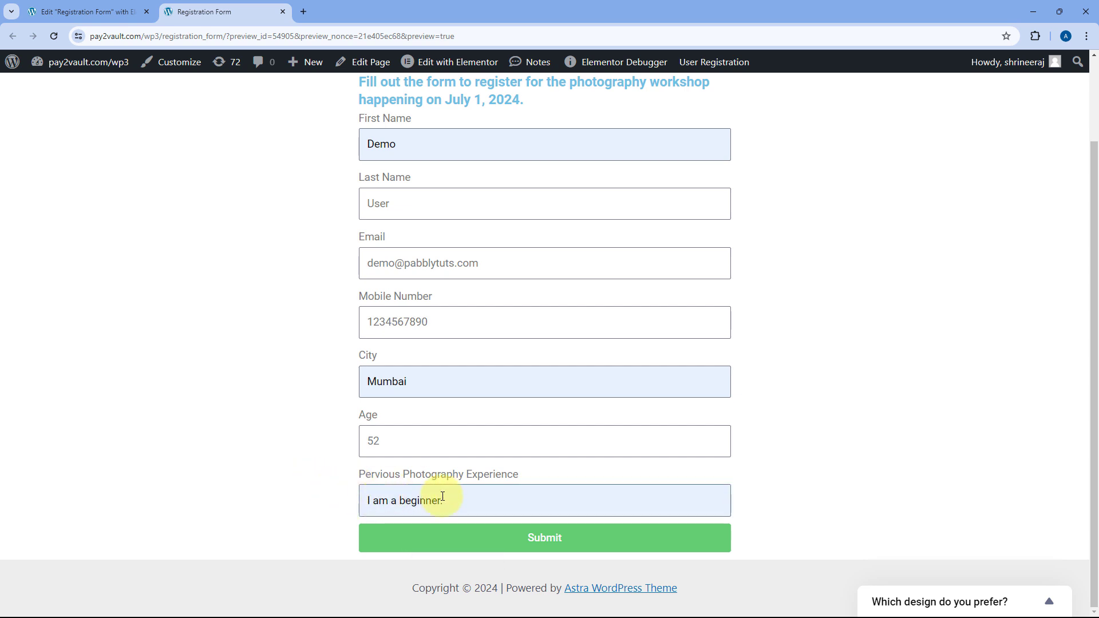
{"action": "left_click", "coordinate": [554, 542]}
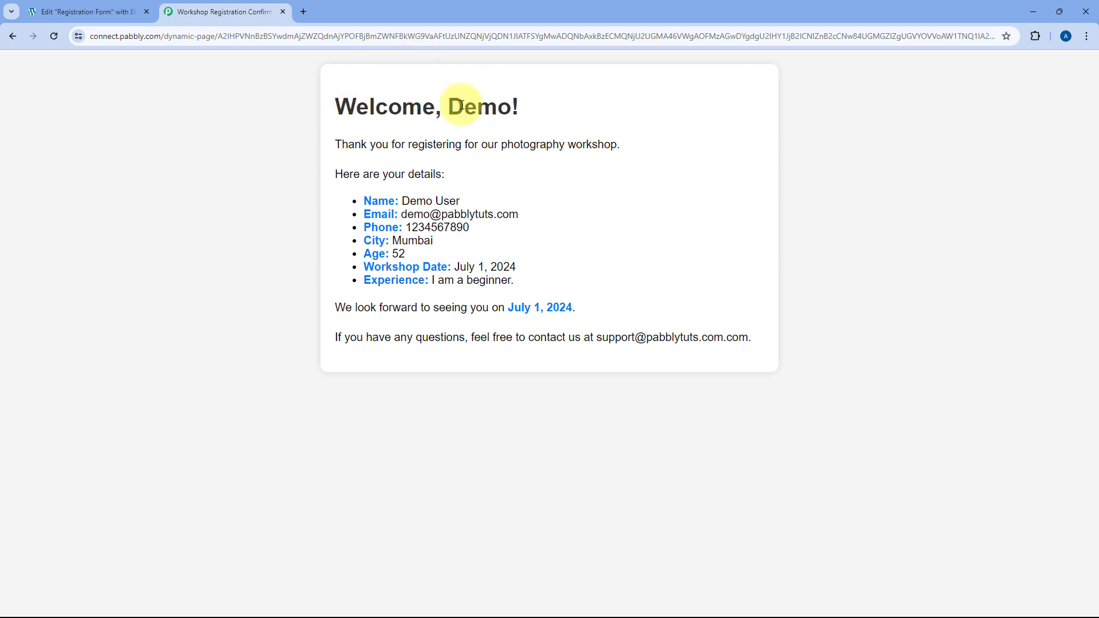
Highlight the name, thank-you message, submitted details, workshop date and experience, then go back to the form.
{"action": "left_click_drag", "start_coordinate": [446, 105], "coordinate": [506, 106]}
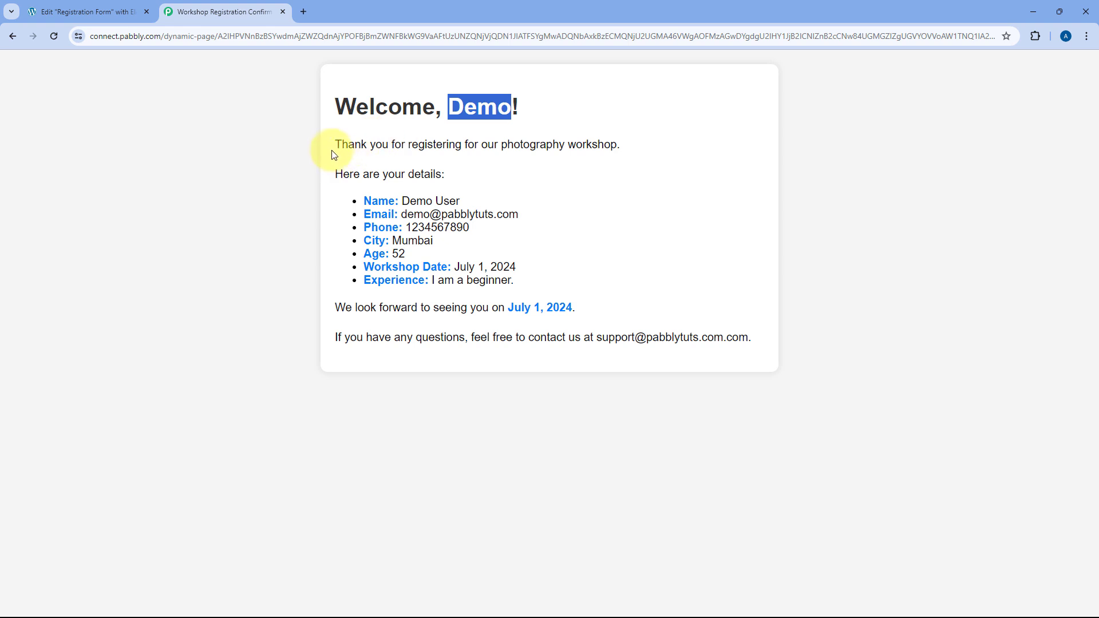
{"action": "left_click_drag", "start_coordinate": [333, 152], "coordinate": [616, 146]}
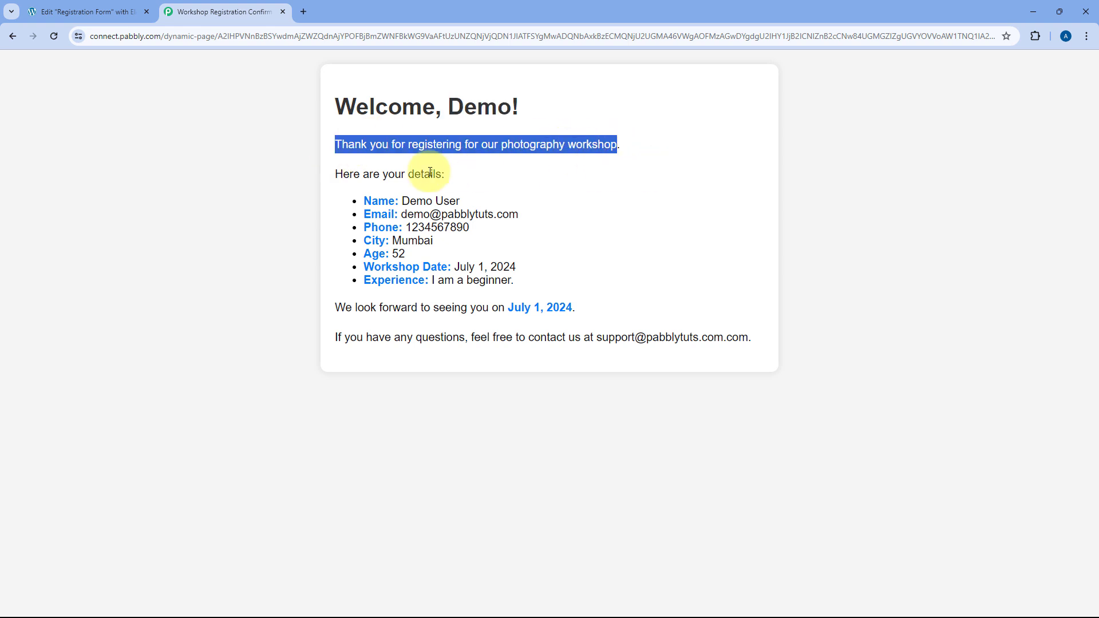
{"action": "left_click_drag", "start_coordinate": [362, 203], "coordinate": [527, 276]}
{"action": "left_click", "coordinate": [527, 276]}
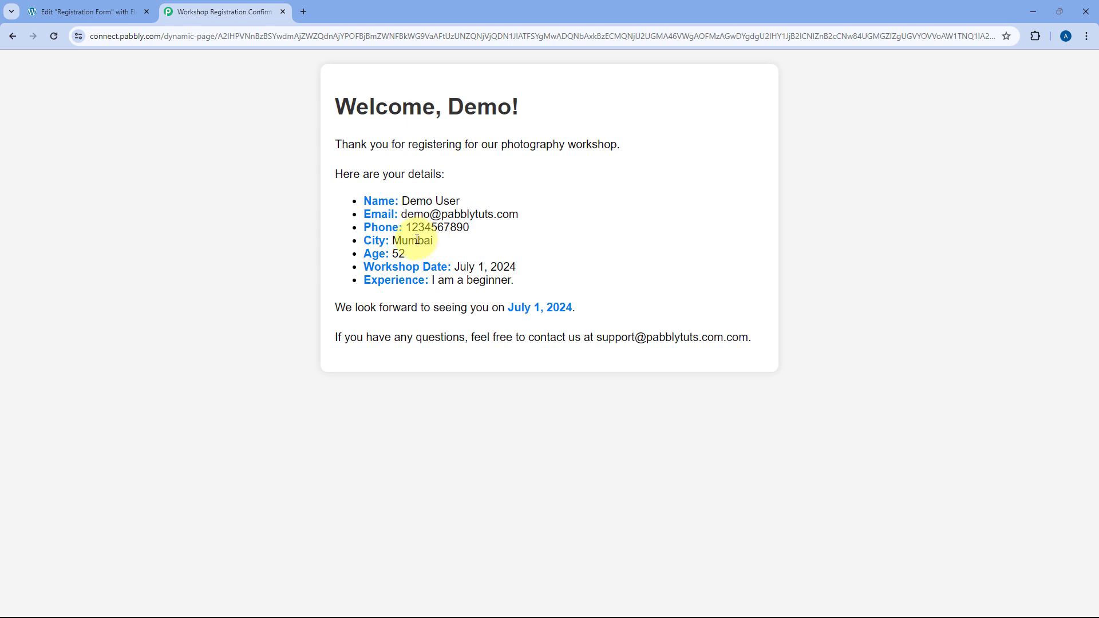
{"action": "left_click_drag", "start_coordinate": [517, 267], "coordinate": [457, 262]}
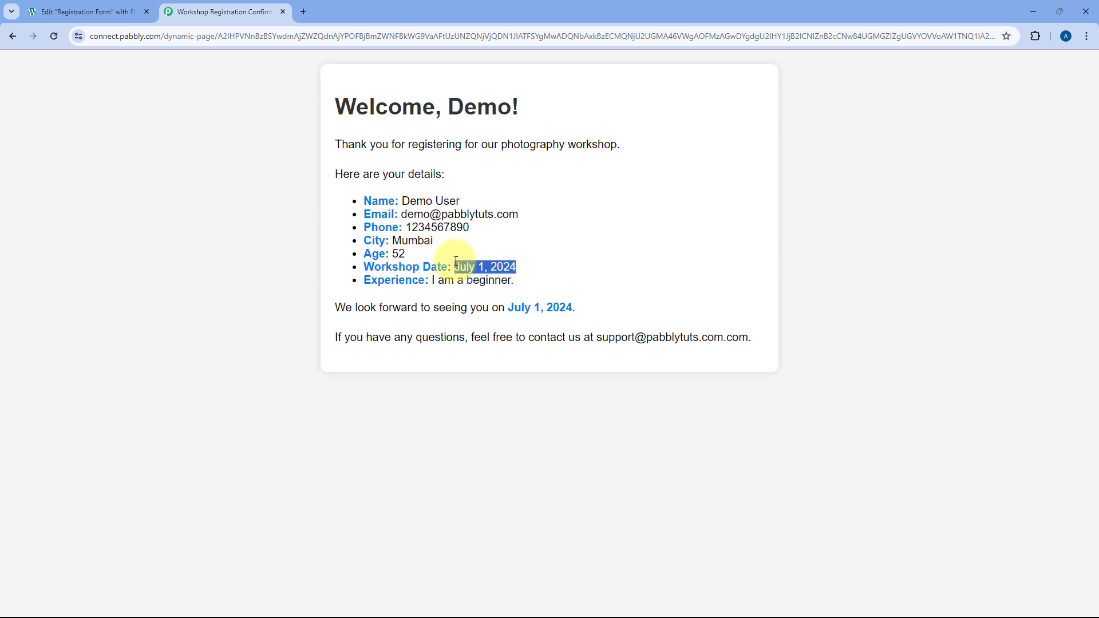
{"action": "left_click_drag", "start_coordinate": [521, 281], "coordinate": [431, 283]}
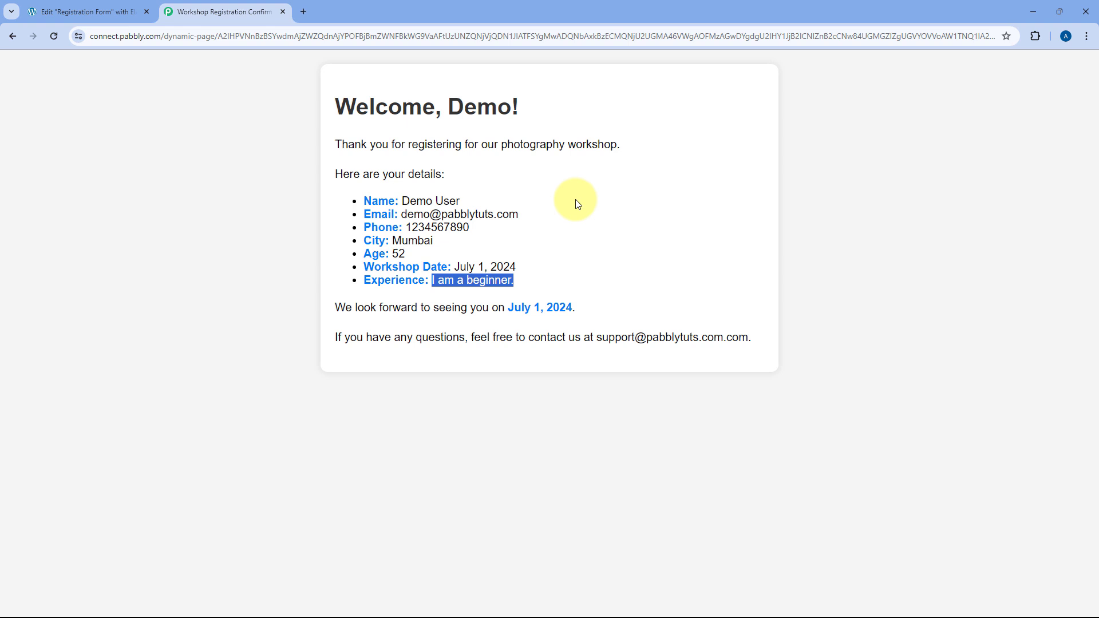
{"action": "left_click", "coordinate": [10, 39]}
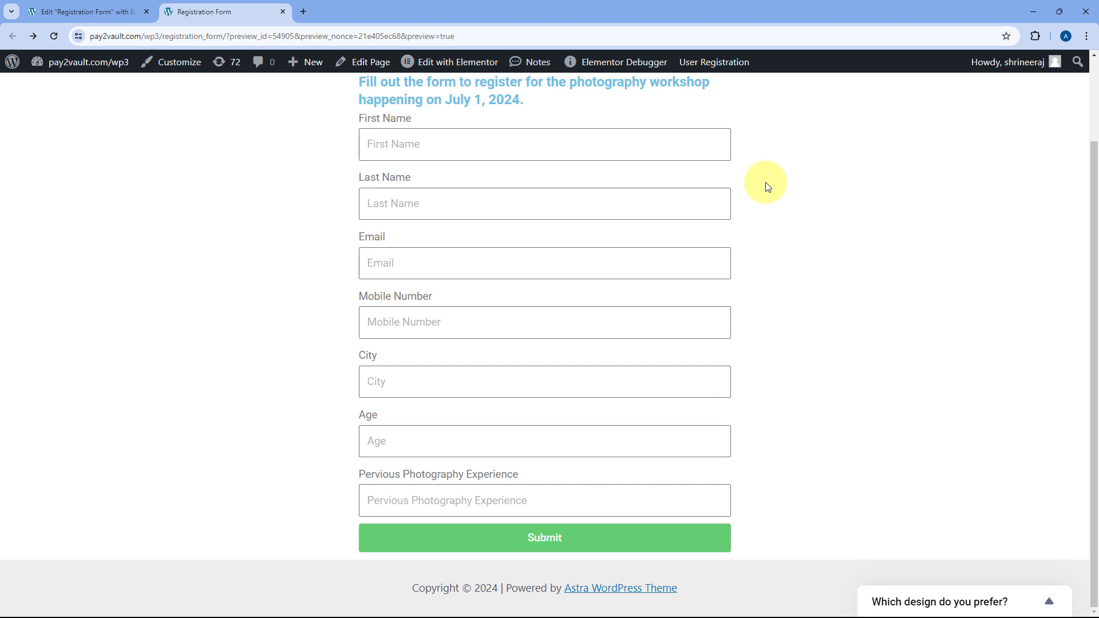
Open pabbly.com/connect in a new tab and sign in to the Pabbly account.
{"action": "left_click", "coordinate": [304, 11]}
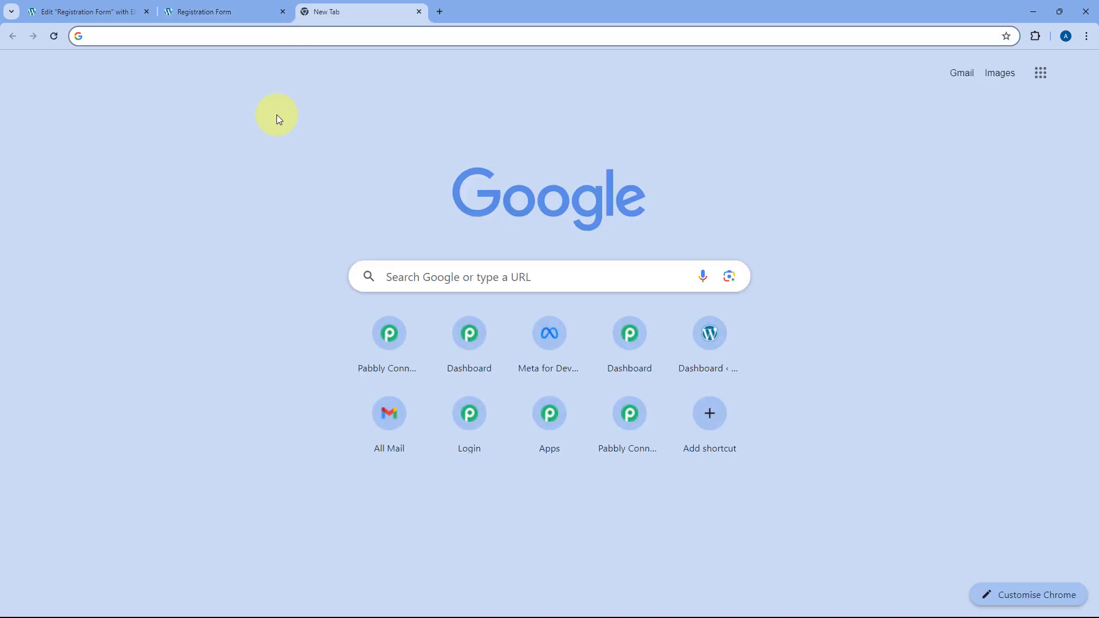
{"action": "type", "text": "pabbly.c"}
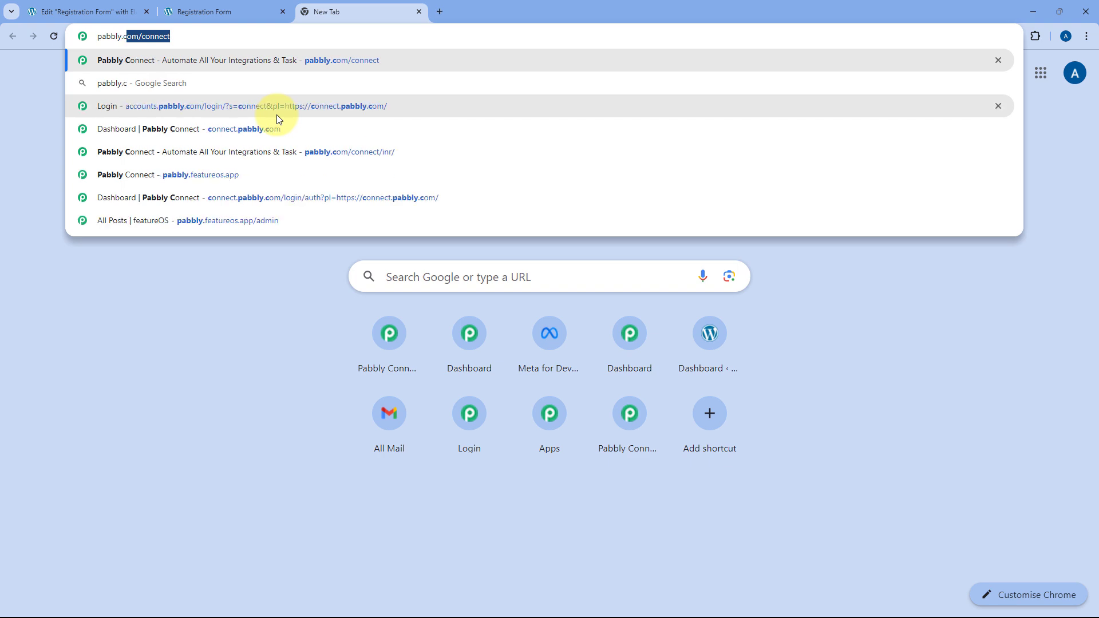
{"action": "type", "text": "om/connect"}
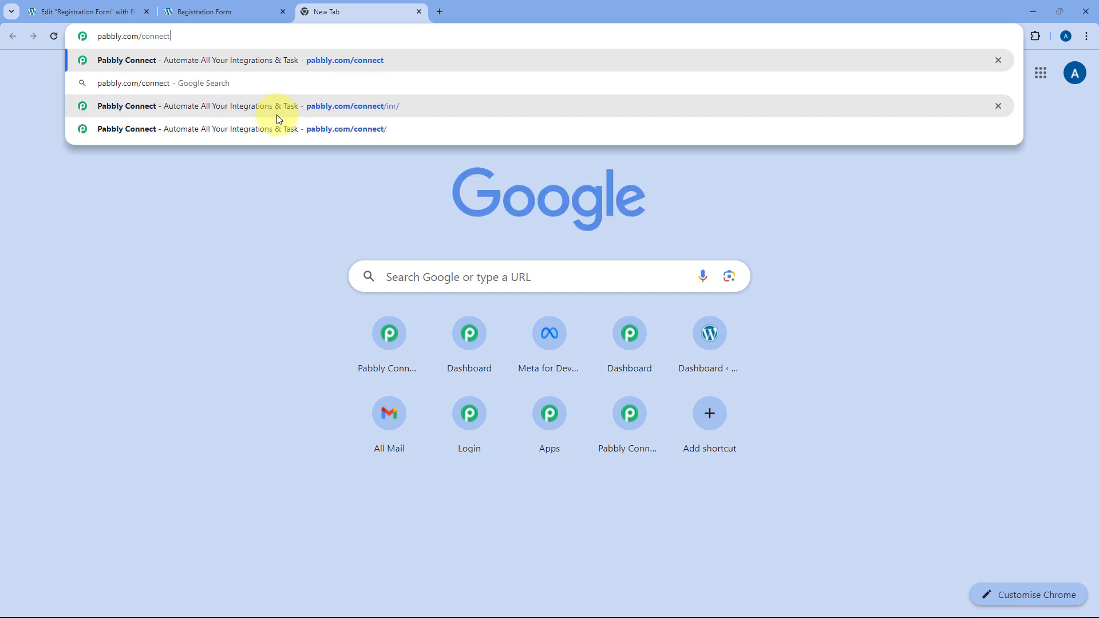
{"action": "key", "text": "Return"}
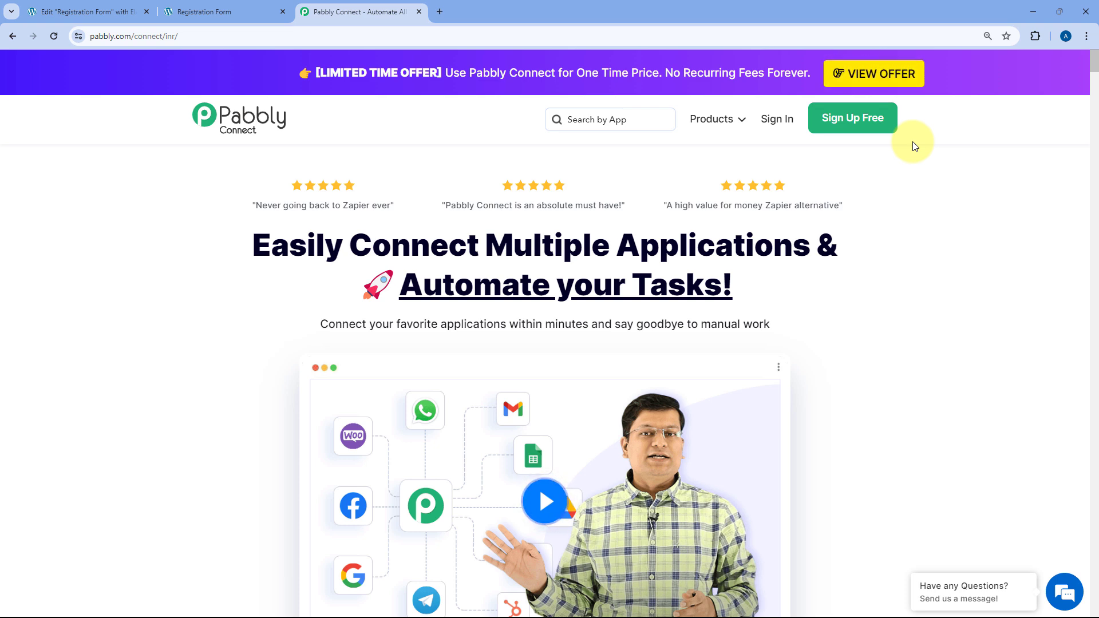
{"action": "left_click", "coordinate": [785, 125]}
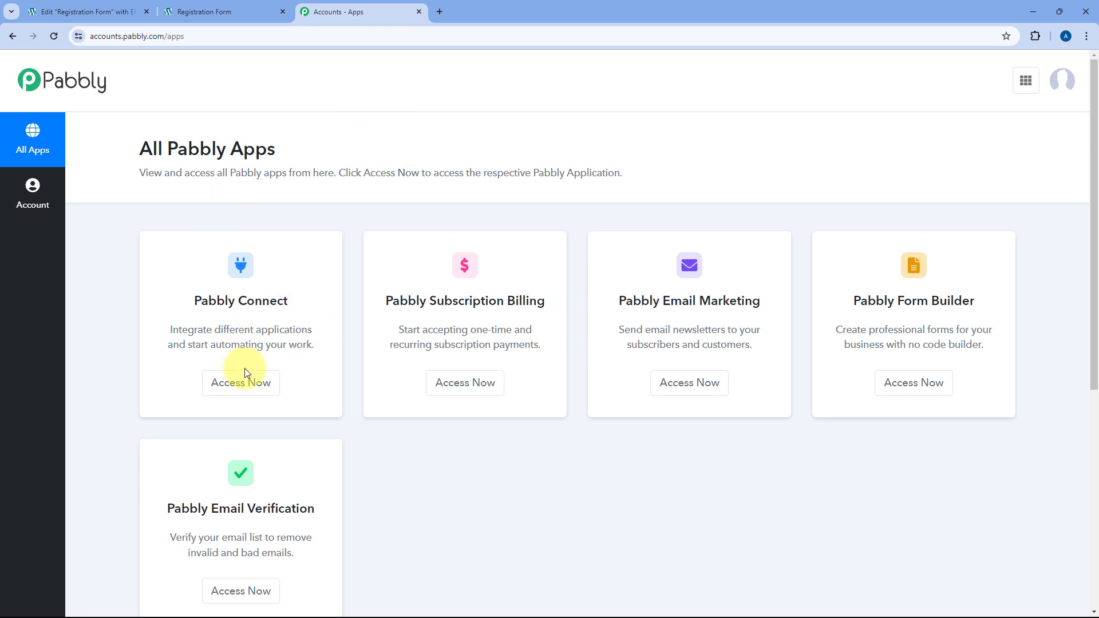
Open Pabbly Connect and create the workflow 'Redirect User on Elementor Form Submission' in the Home folder.
{"action": "left_click", "coordinate": [245, 389]}
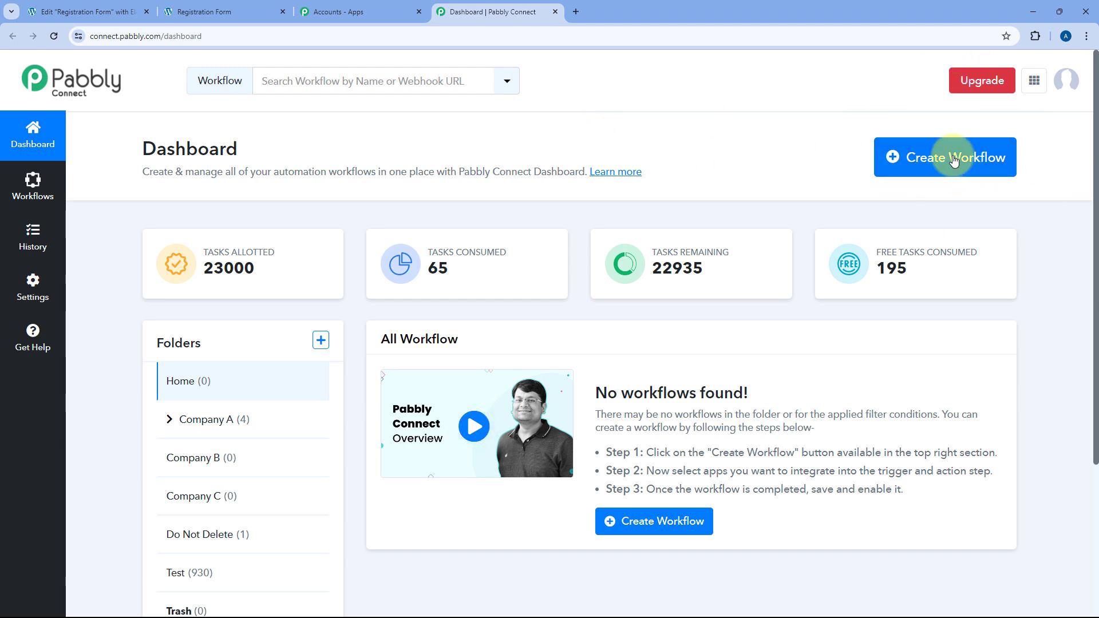
{"action": "left_click", "coordinate": [925, 161]}
{"action": "left_click", "coordinate": [462, 302]}
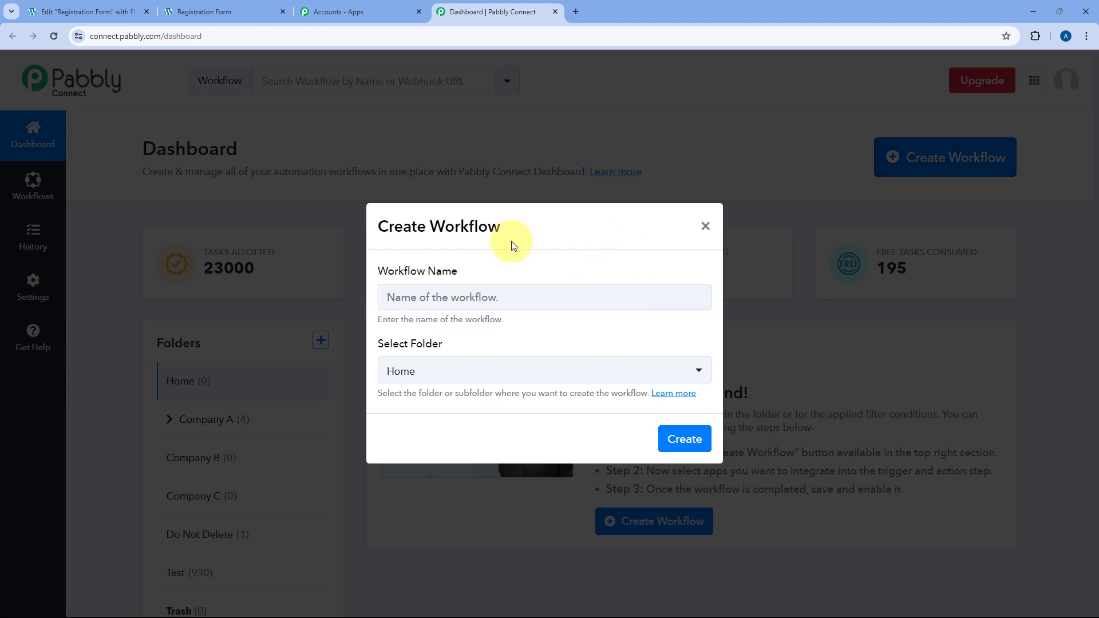
{"action": "type", "text": "R"}
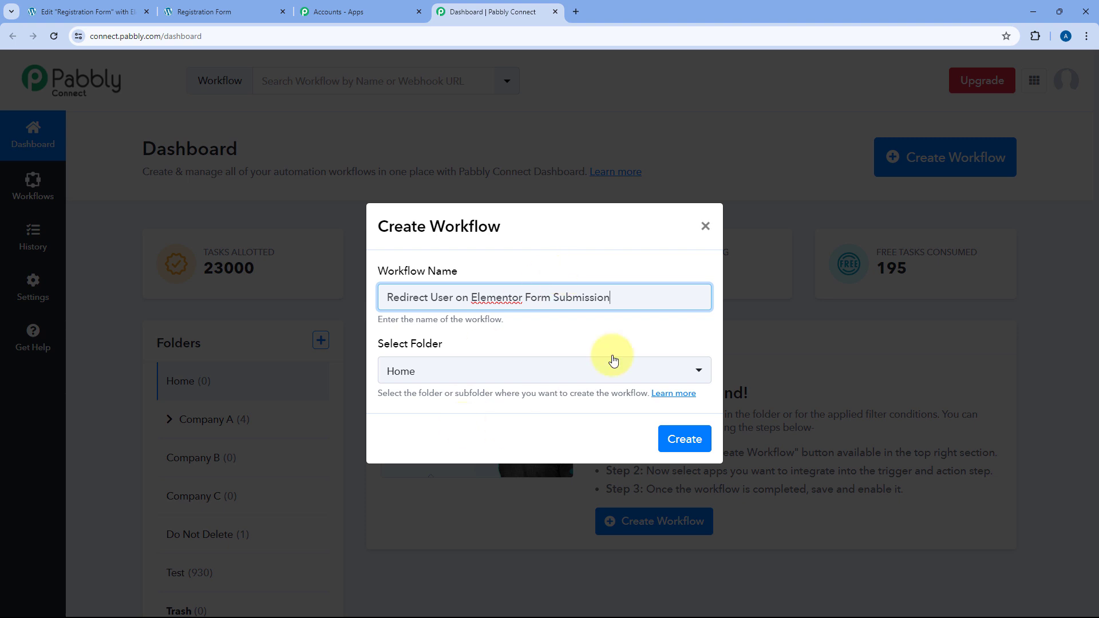
{"action": "left_click", "coordinate": [592, 371]}
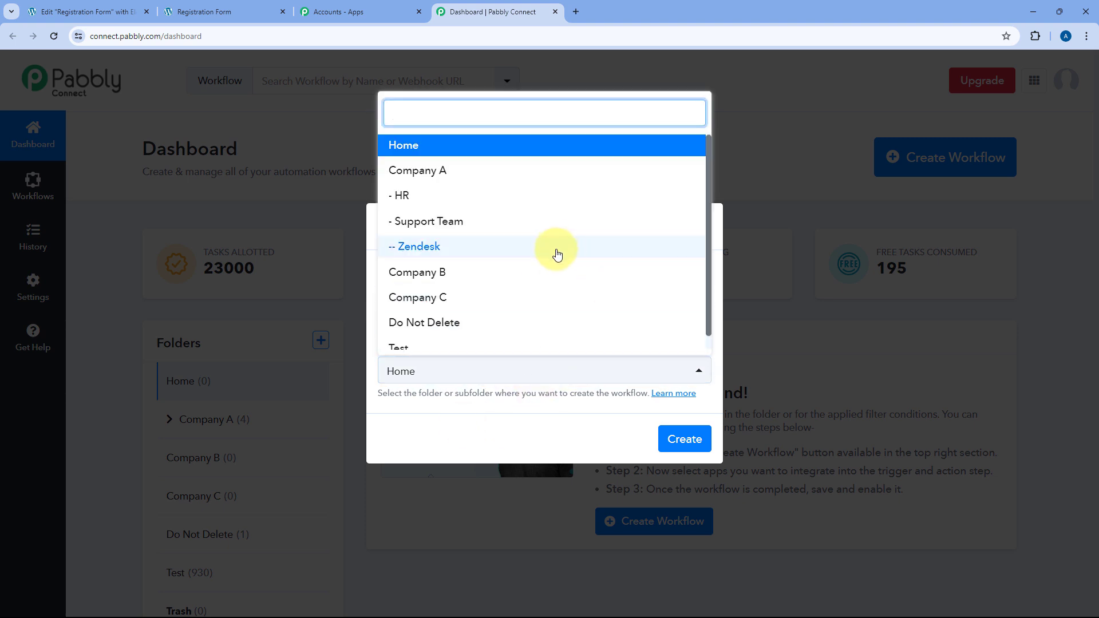
{"action": "left_click", "coordinate": [492, 145]}
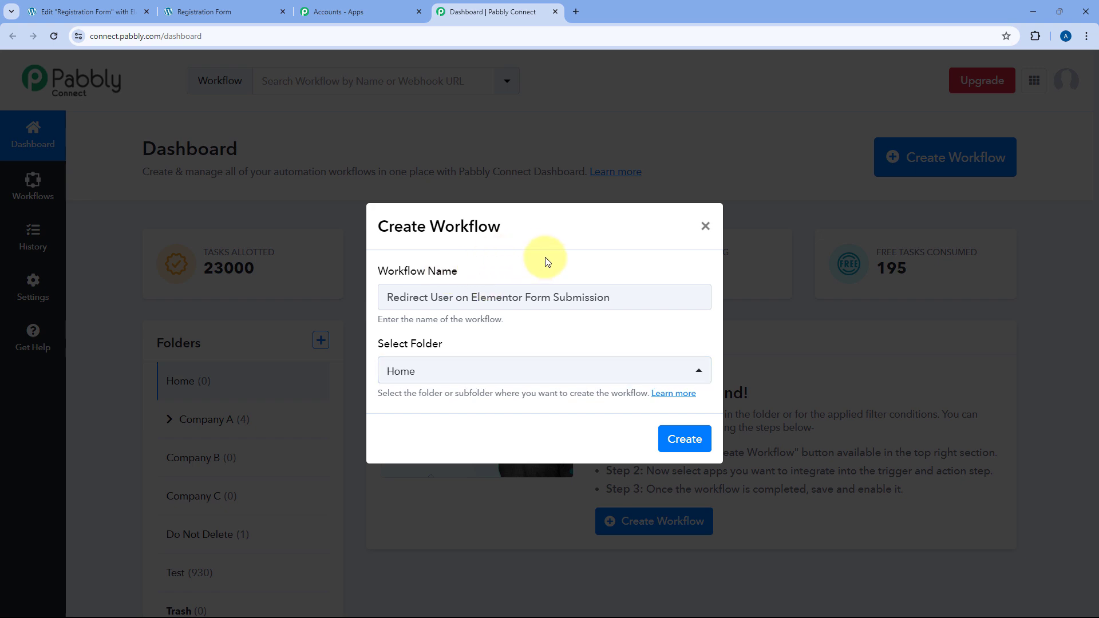
{"action": "left_click", "coordinate": [690, 440]}
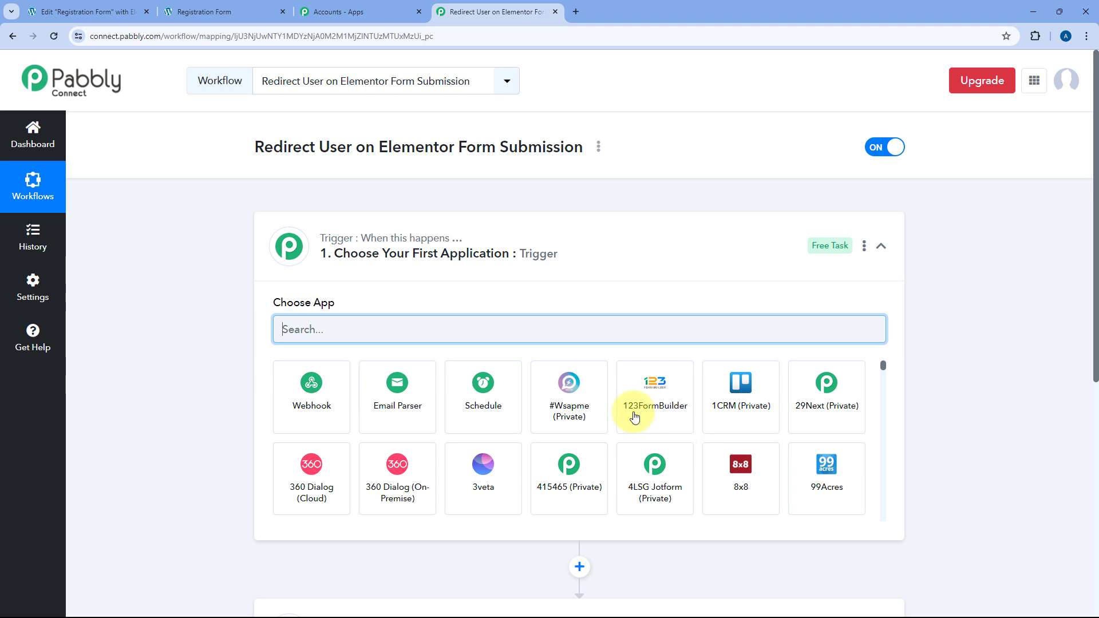
{"action": "left_click", "coordinate": [595, 232]}
{"action": "scroll", "coordinate": [246, 259], "scroll_direction": "down", "scroll_amount": 1}
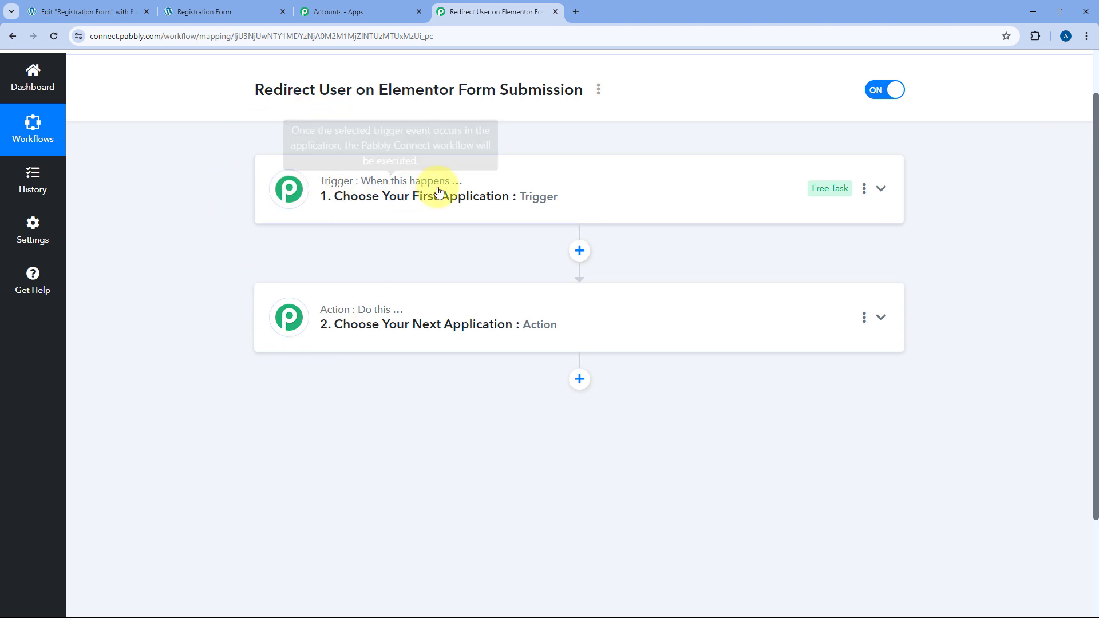
{"action": "mouse_move", "coordinate": [344, 313]}
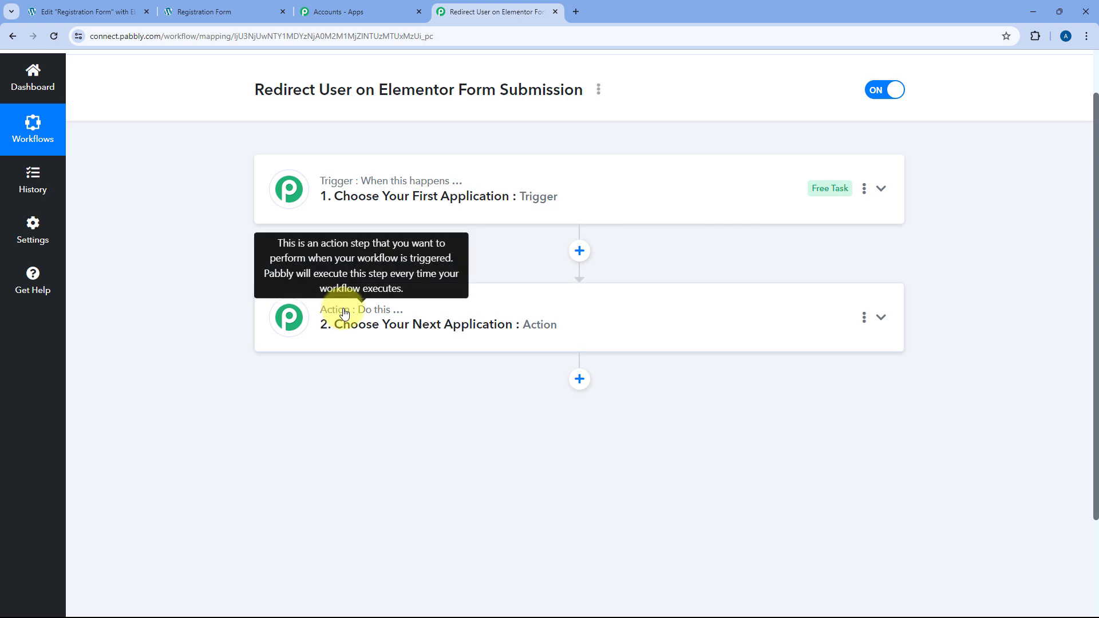
{"action": "left_click", "coordinate": [598, 172]}
{"action": "scroll", "coordinate": [228, 228], "scroll_direction": "down", "scroll_amount": 1}
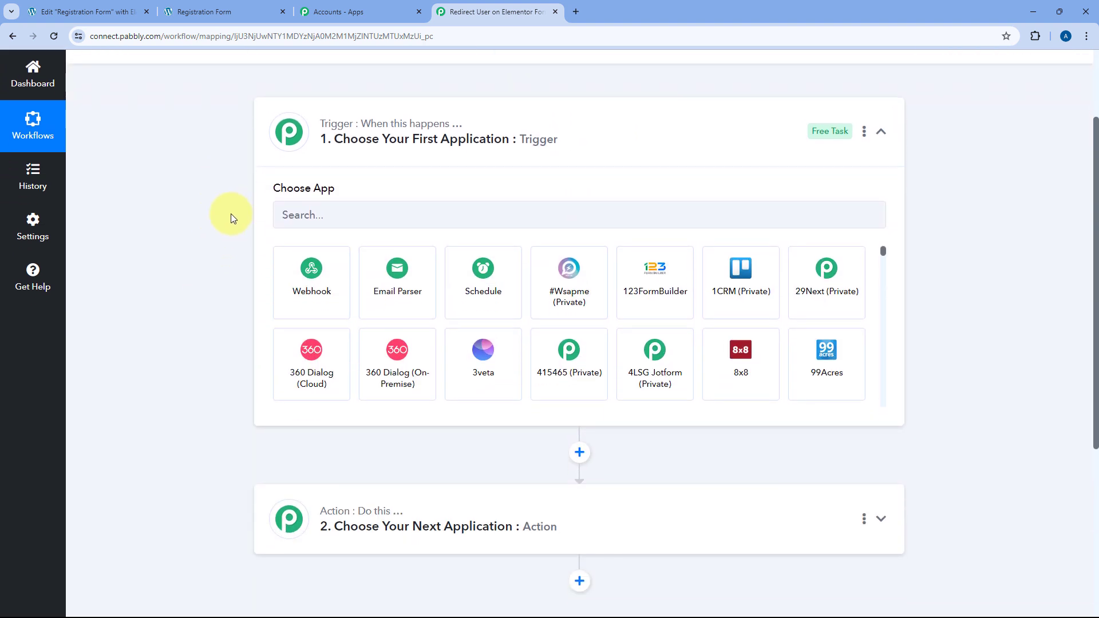
Review the Registration Form preview and the Elementor editor tabs, then return to the Pabbly workflow.
{"action": "left_click", "coordinate": [224, 5]}
{"action": "scroll", "coordinate": [240, 229], "scroll_direction": "up", "scroll_amount": 1}
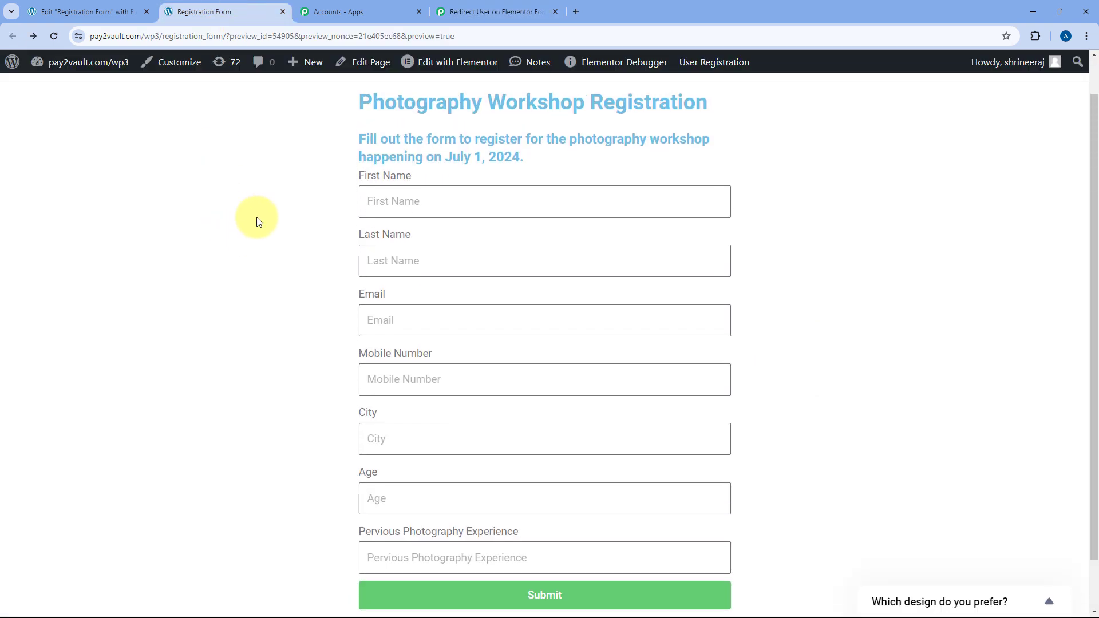
{"action": "left_click", "coordinate": [490, 11]}
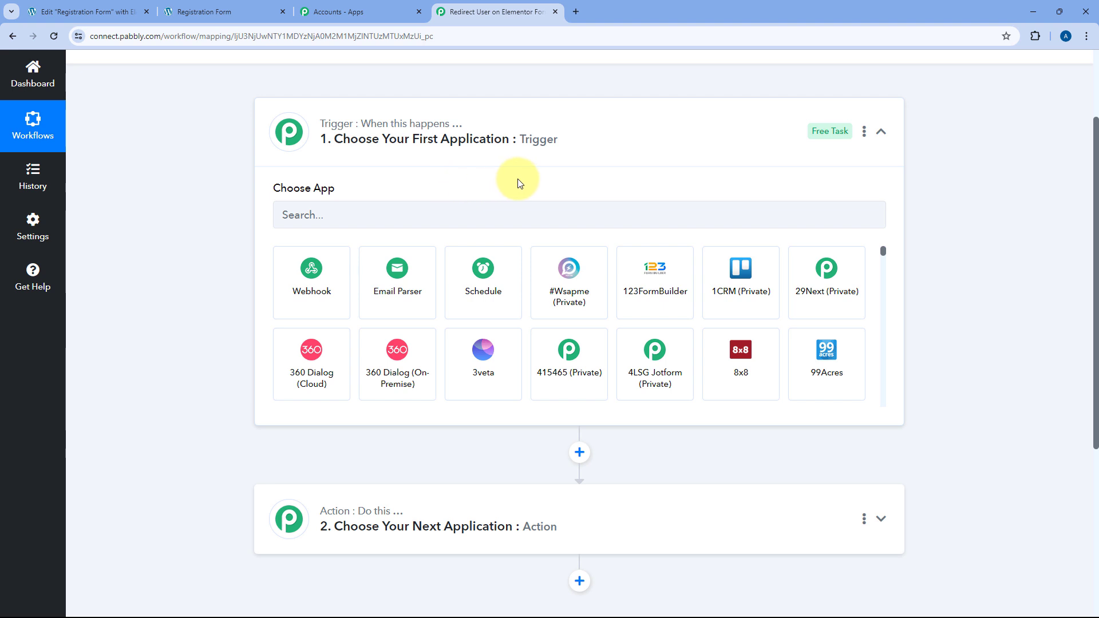
{"action": "left_click", "coordinate": [110, 11]}
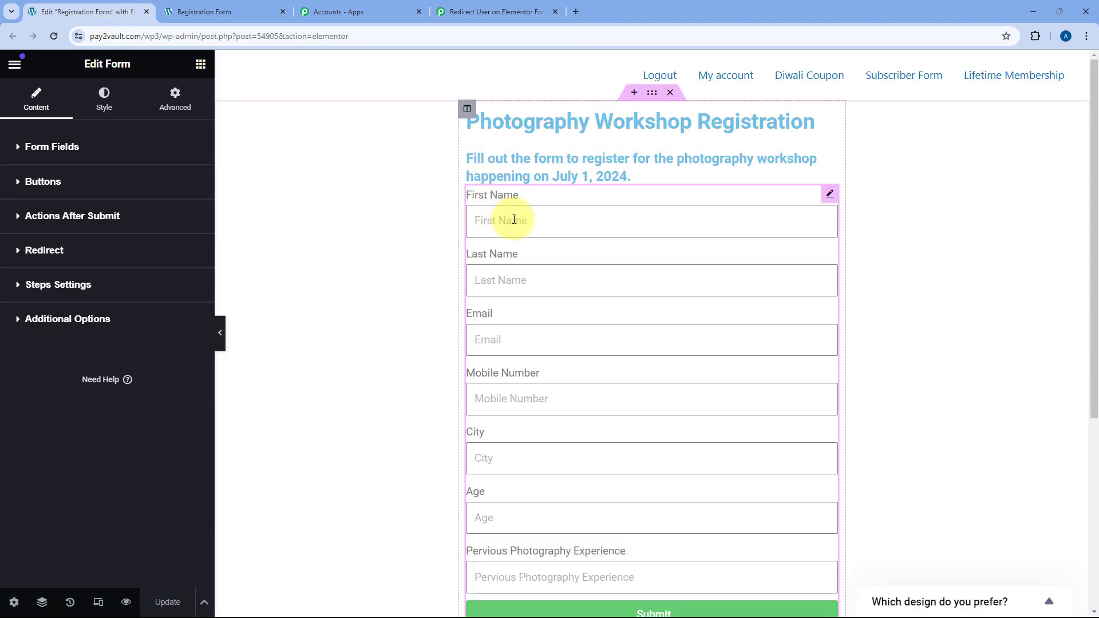
{"action": "left_click", "coordinate": [464, 8]}
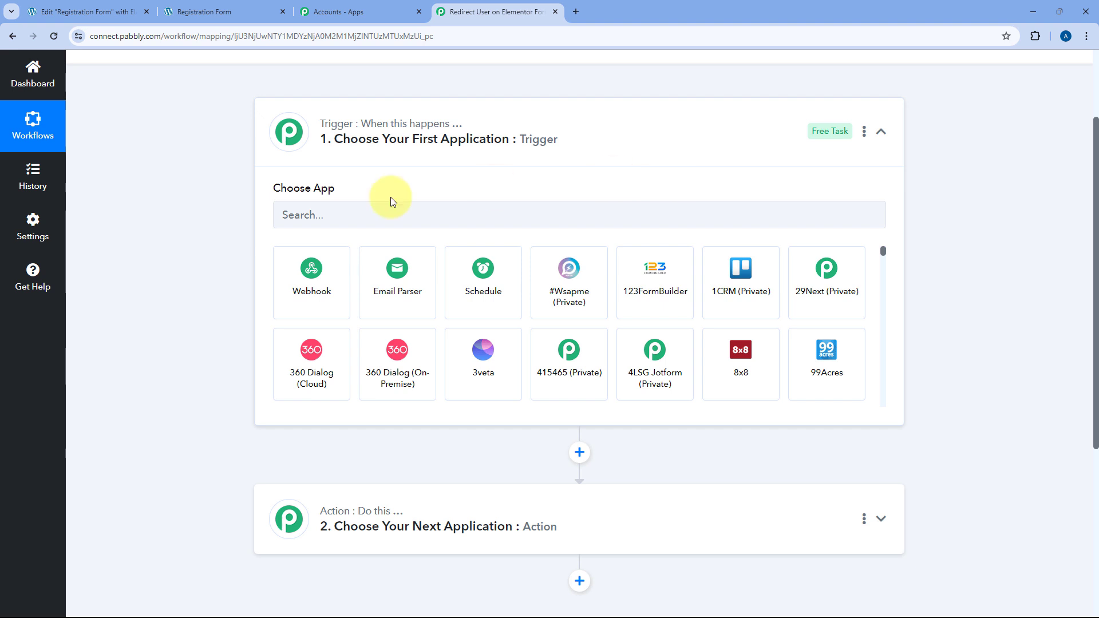
{"action": "scroll", "coordinate": [225, 231], "scroll_direction": "down", "scroll_amount": 2}
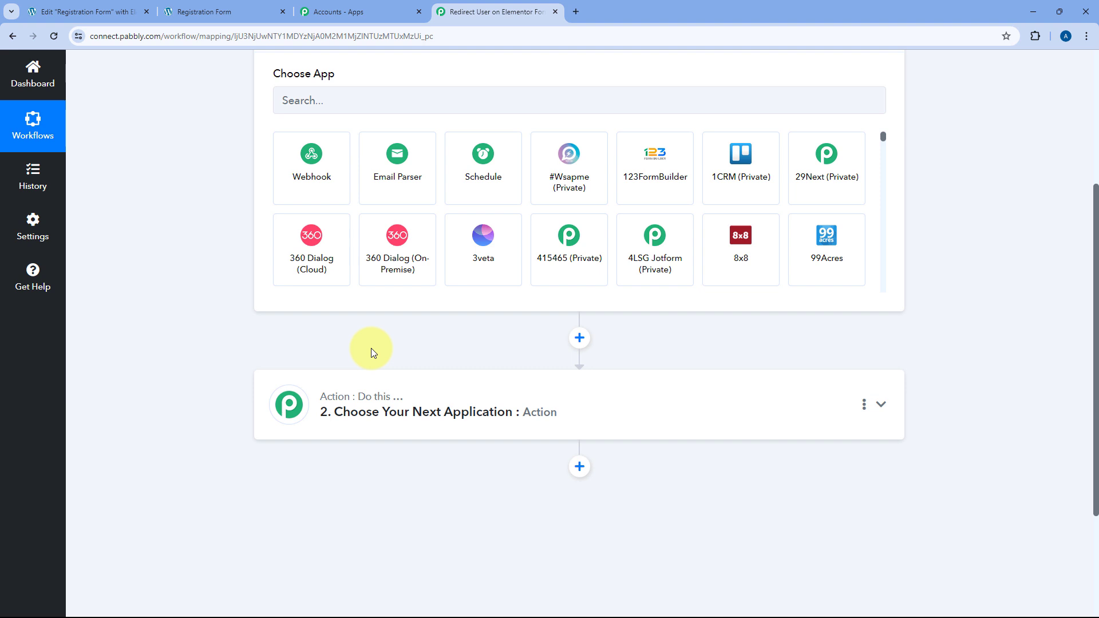
Set the trigger app to Elementor with the New Form Submission event.
{"action": "scroll", "coordinate": [262, 257], "scroll_direction": "up", "scroll_amount": 2}
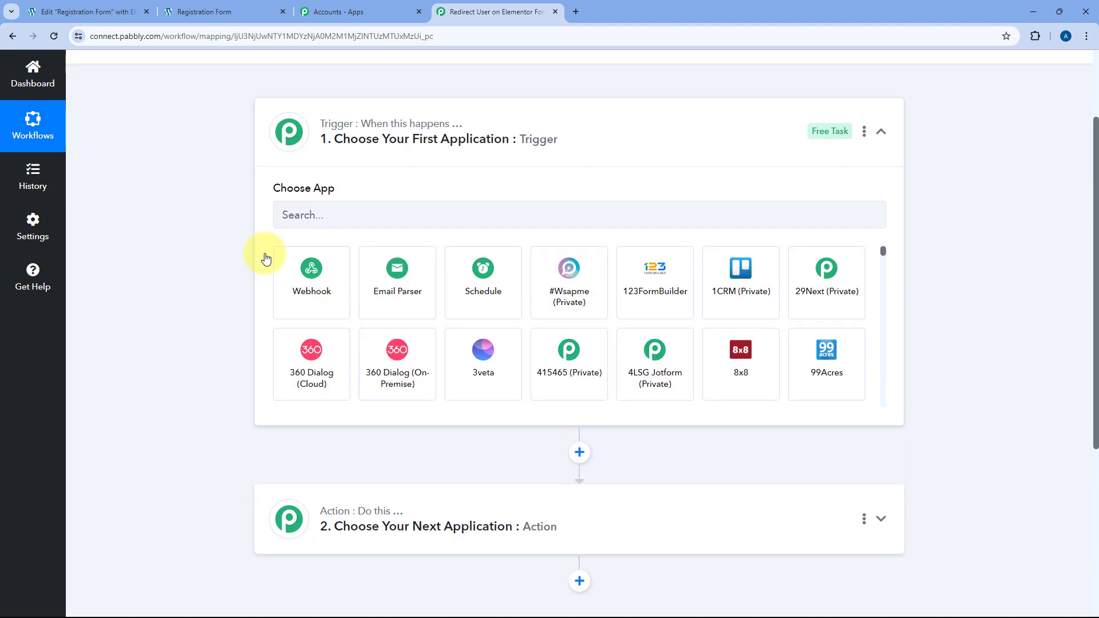
{"action": "left_click", "coordinate": [322, 215]}
{"action": "type", "text": "Elem"}
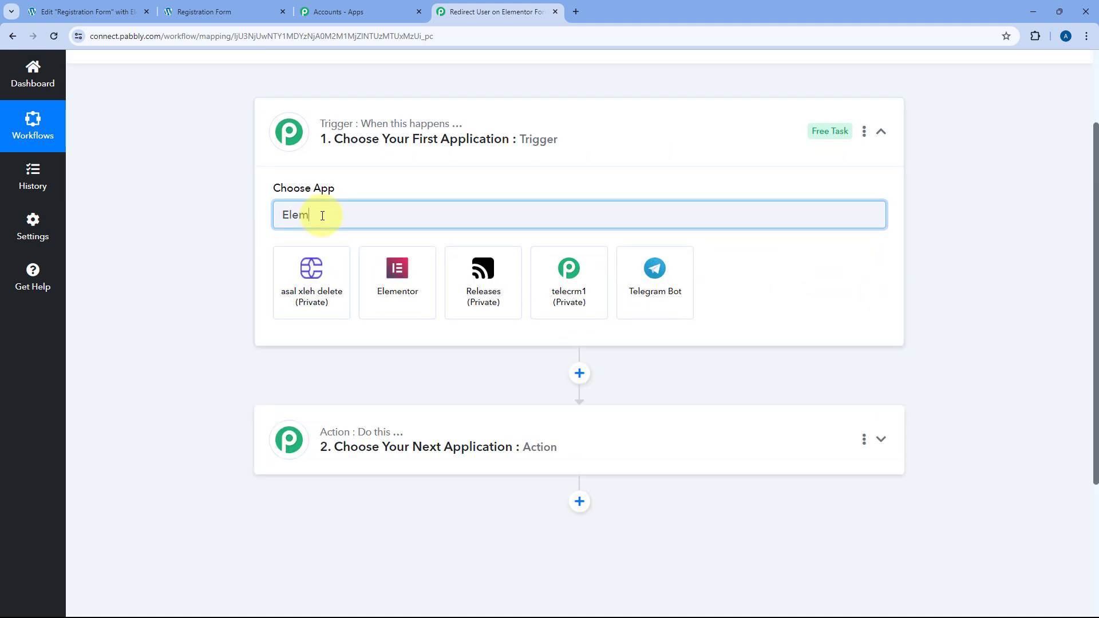
{"action": "left_click", "coordinate": [317, 289]}
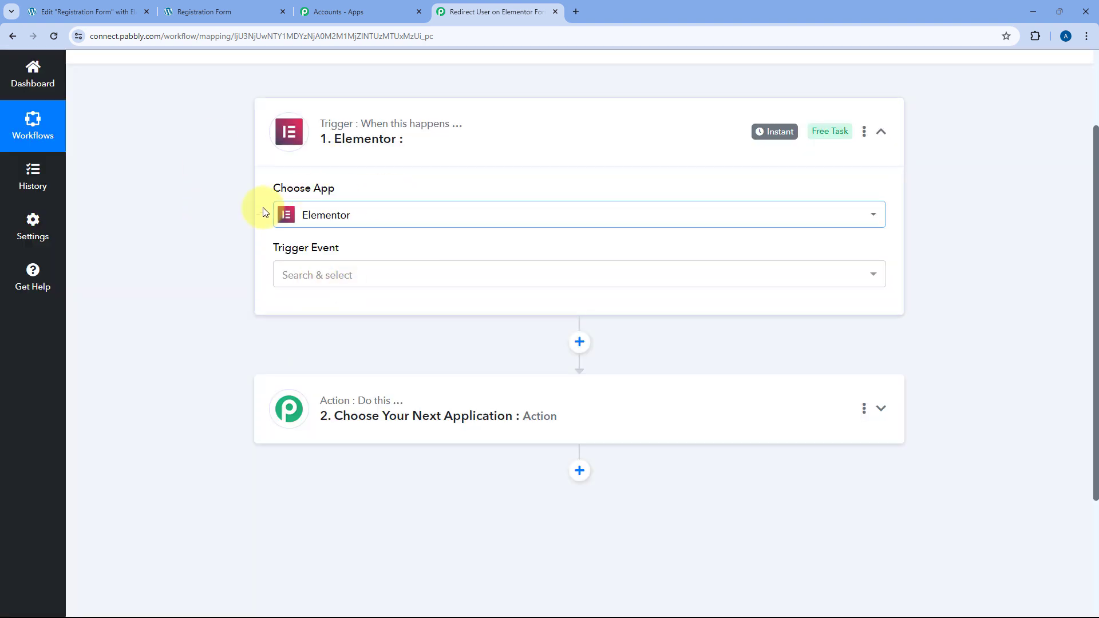
{"action": "scroll", "coordinate": [286, 177], "scroll_direction": "down", "scroll_amount": 1}
{"action": "left_click", "coordinate": [377, 220]}
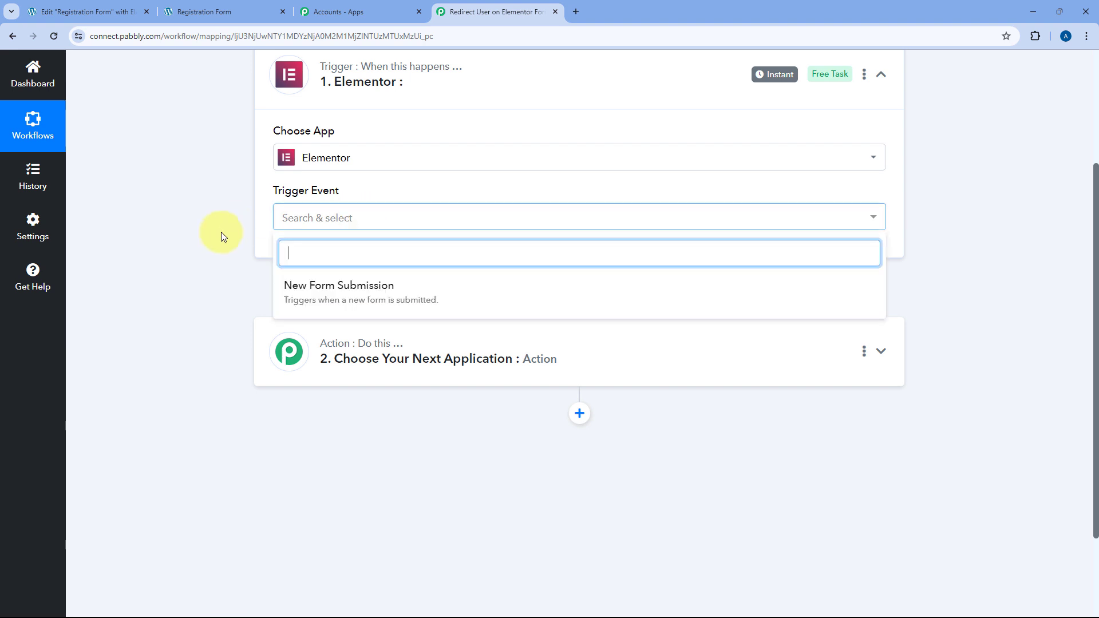
{"action": "left_click", "coordinate": [392, 286]}
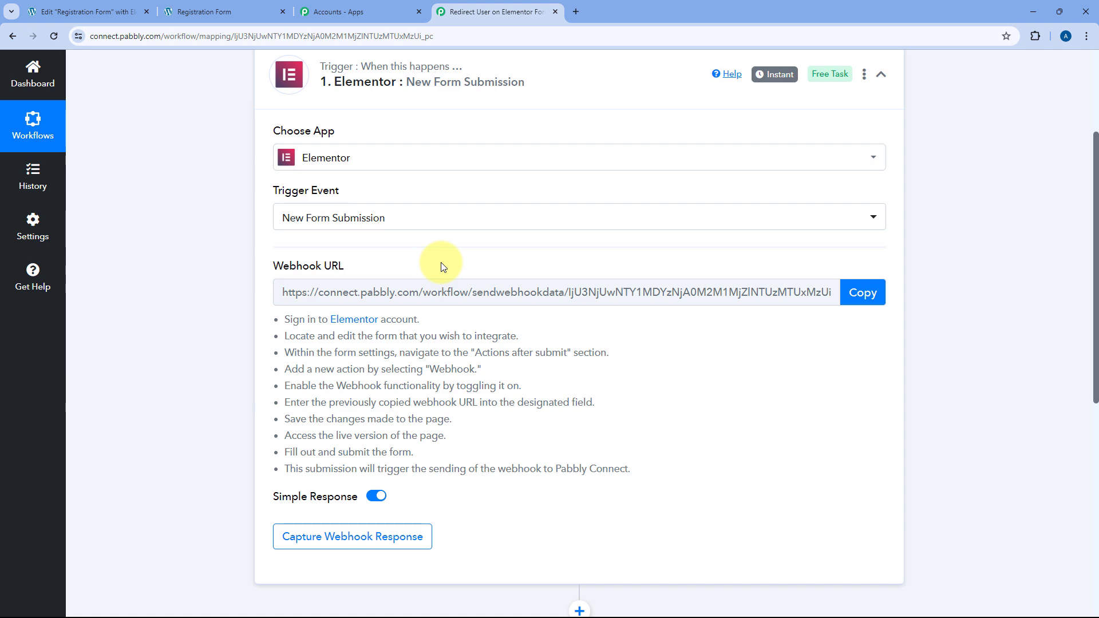
Copy the trigger's webhook URL and read the setup instructions.
{"action": "left_click", "coordinate": [858, 292]}
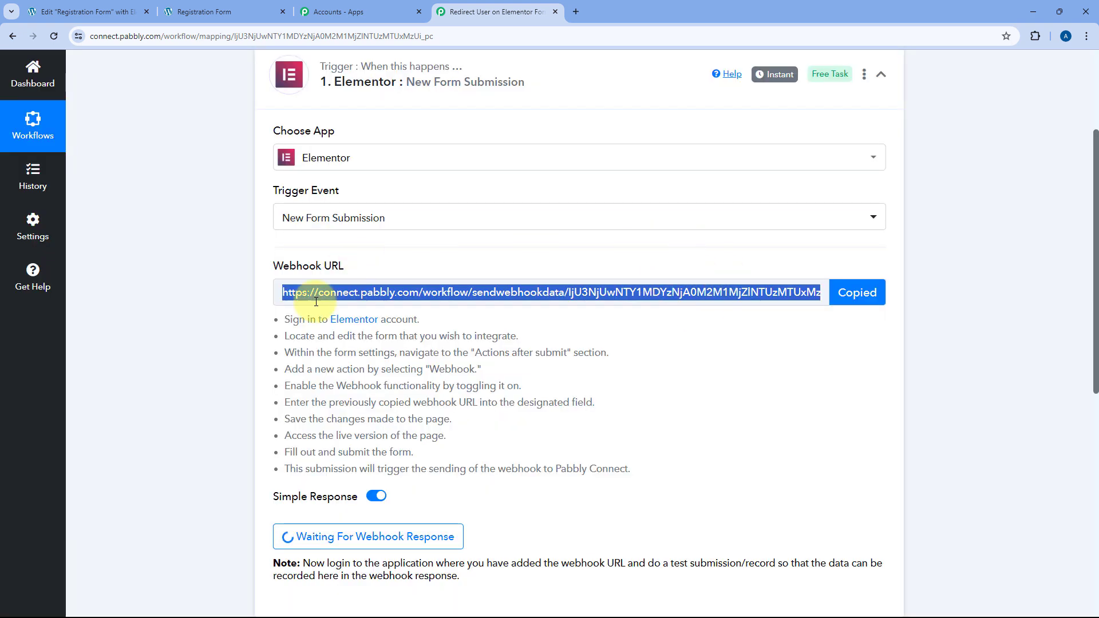
{"action": "left_click_drag", "start_coordinate": [285, 319], "coordinate": [641, 470]}
{"action": "left_click", "coordinate": [651, 400]}
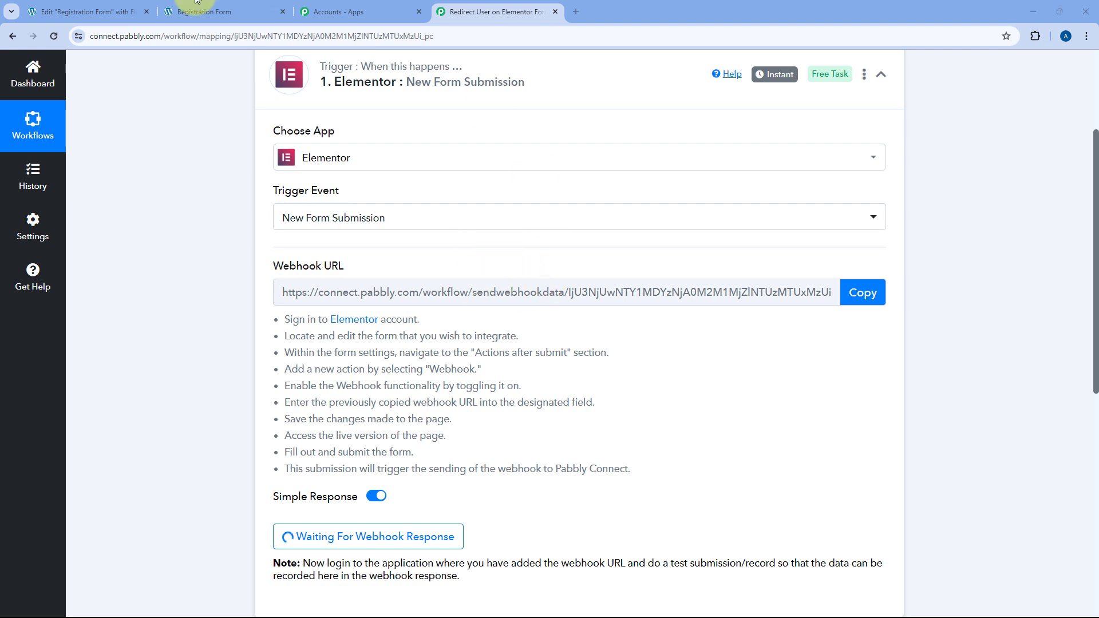
{"action": "left_click", "coordinate": [92, 11]}
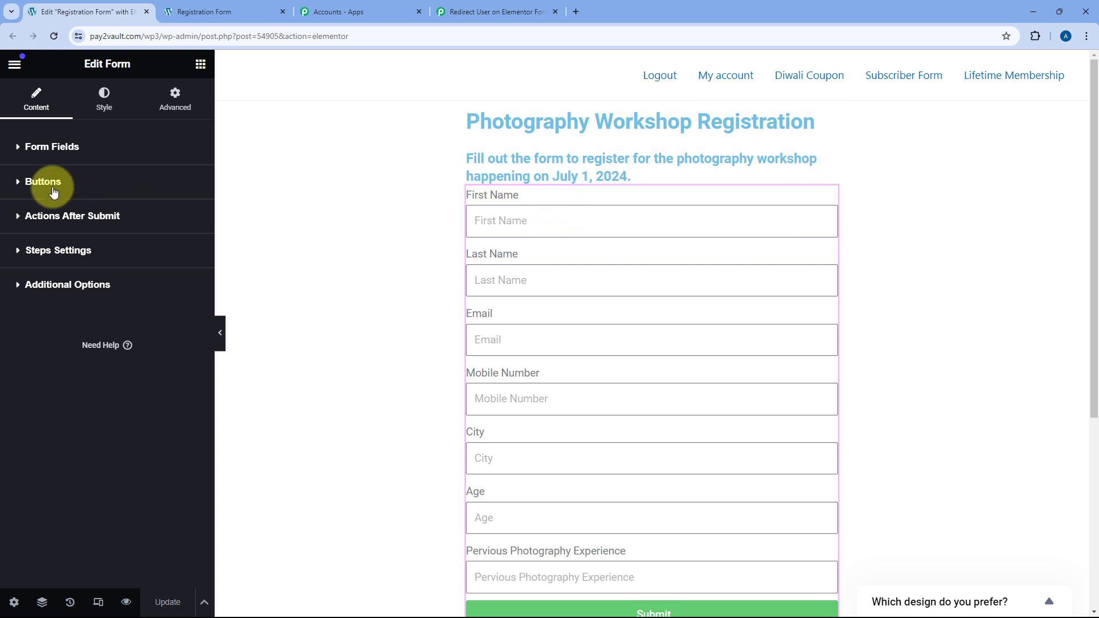
Add a Redirect action under Actions After Submit and focus its blank Redirect To field.
{"action": "left_click", "coordinate": [22, 218]}
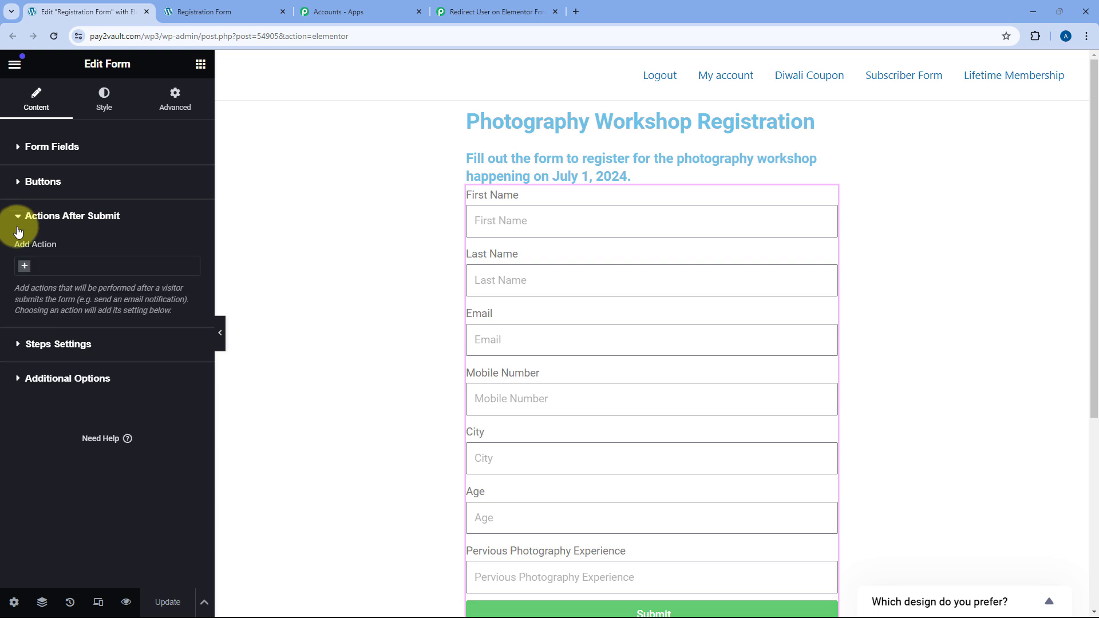
{"action": "left_click", "coordinate": [25, 266]}
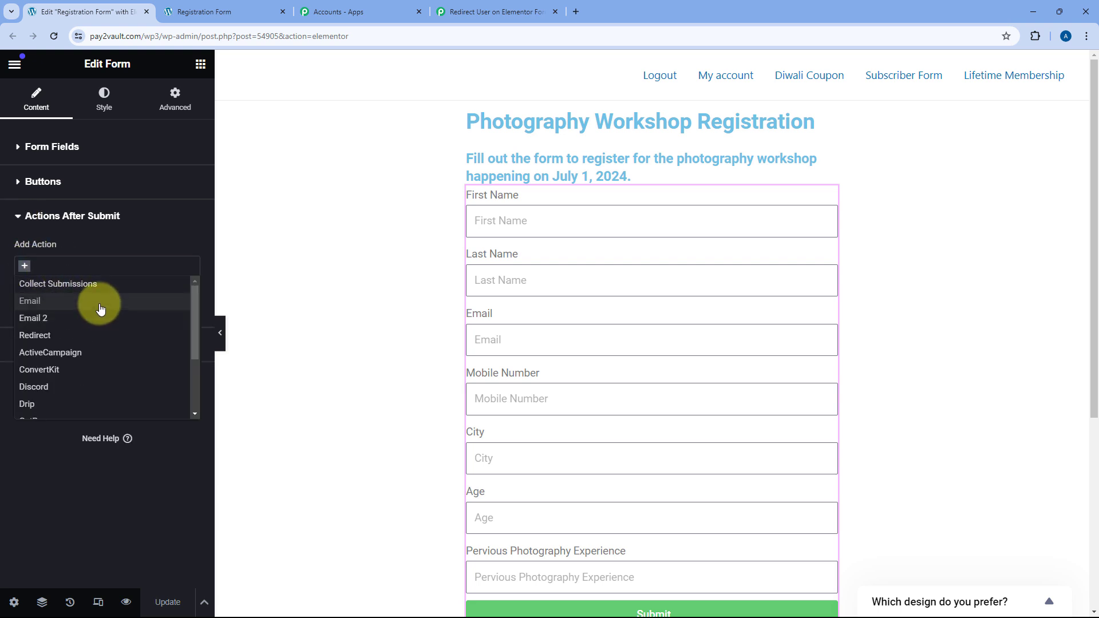
{"action": "scroll", "coordinate": [99, 303], "scroll_direction": "down", "scroll_amount": 3}
{"action": "scroll", "coordinate": [94, 325], "scroll_direction": "up", "scroll_amount": 3}
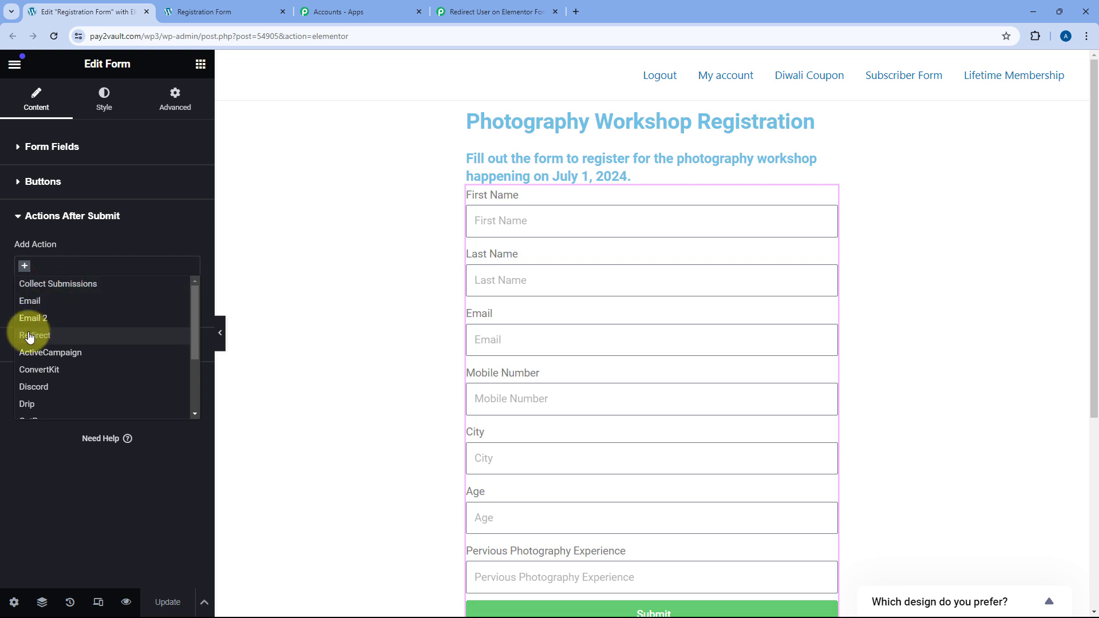
{"action": "left_click", "coordinate": [47, 338]}
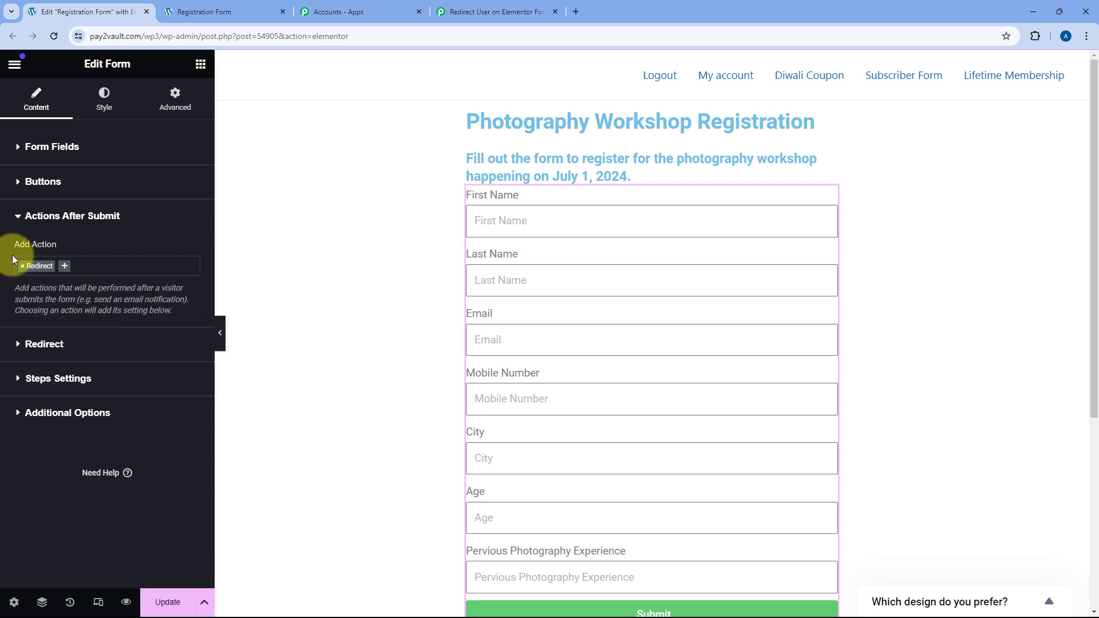
{"action": "left_click", "coordinate": [14, 216]}
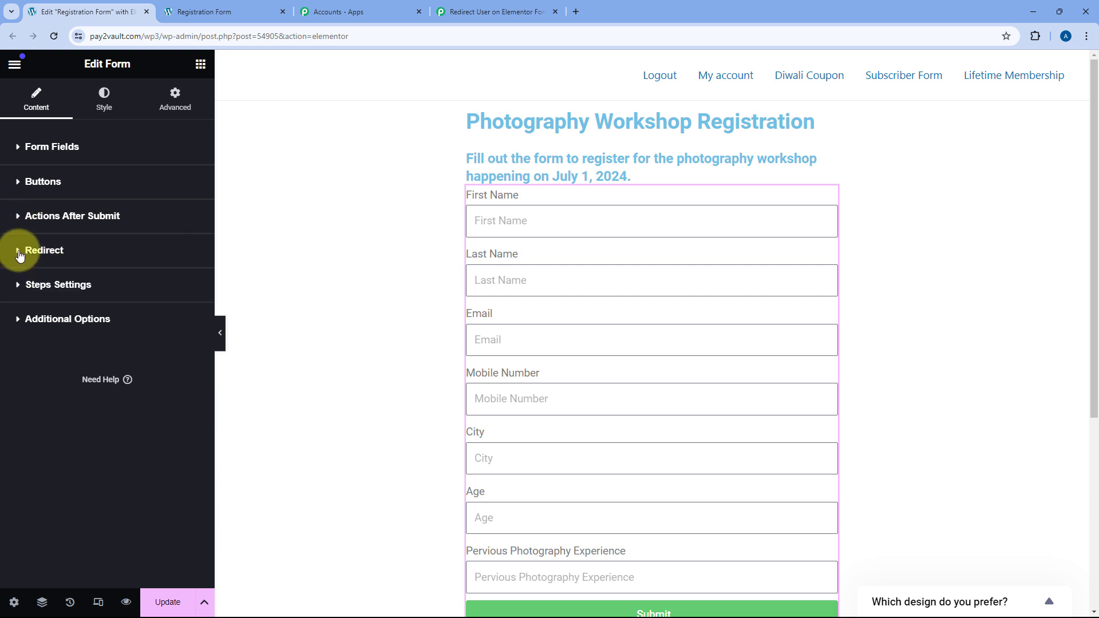
{"action": "left_click", "coordinate": [19, 252]}
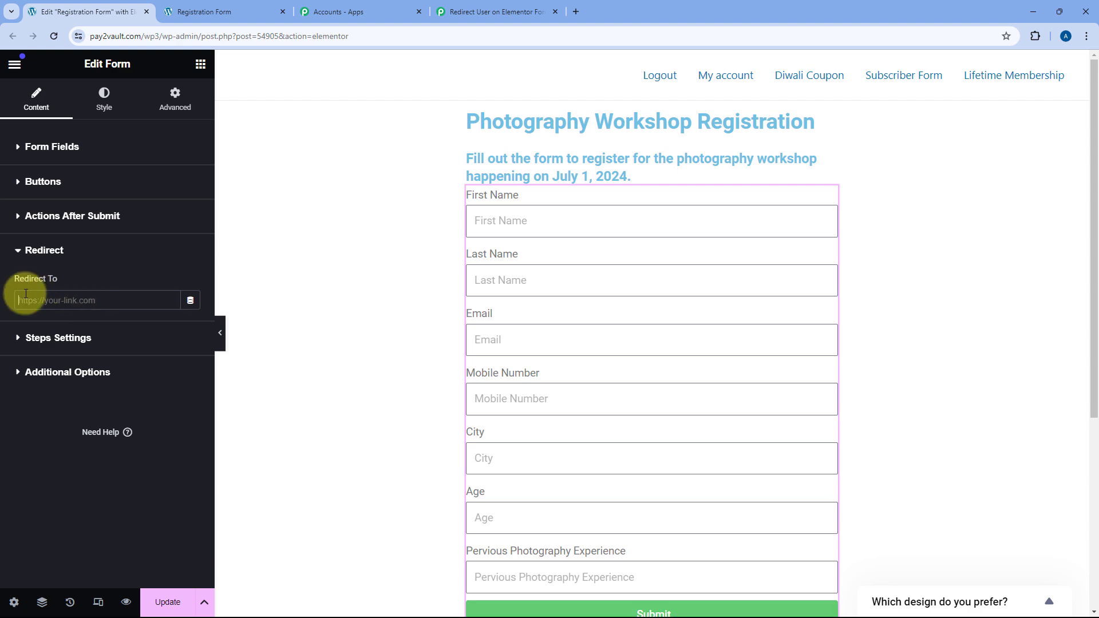
{"action": "left_click", "coordinate": [104, 299]}
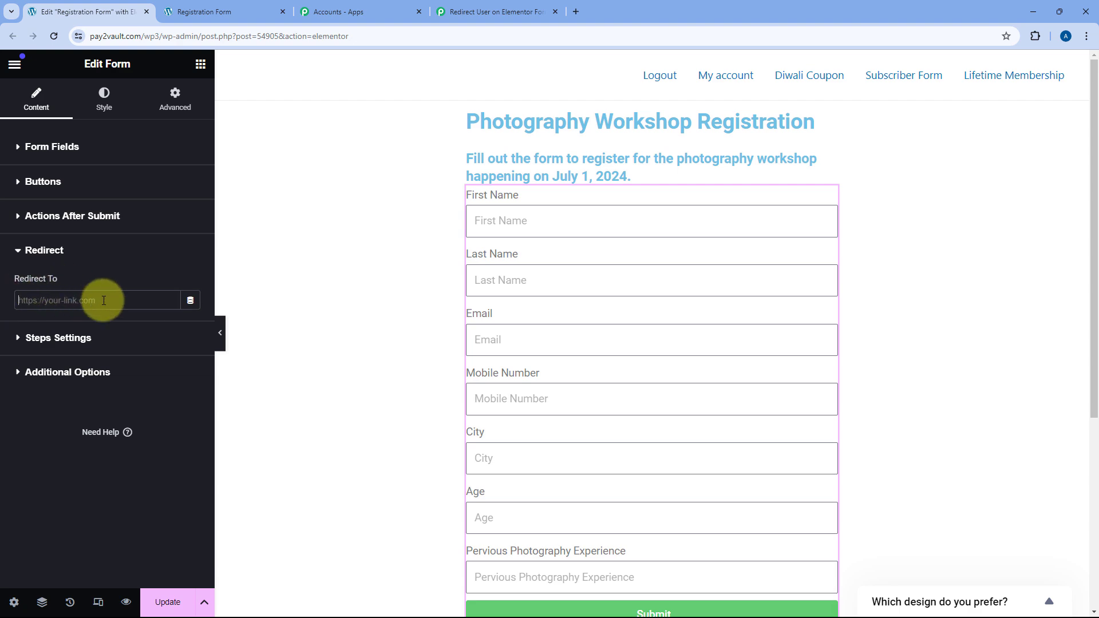
Paste the copied Pabbly webhook URL into Redirect To, then select the whole URL for copying.
{"action": "left_click", "coordinate": [469, 11]}
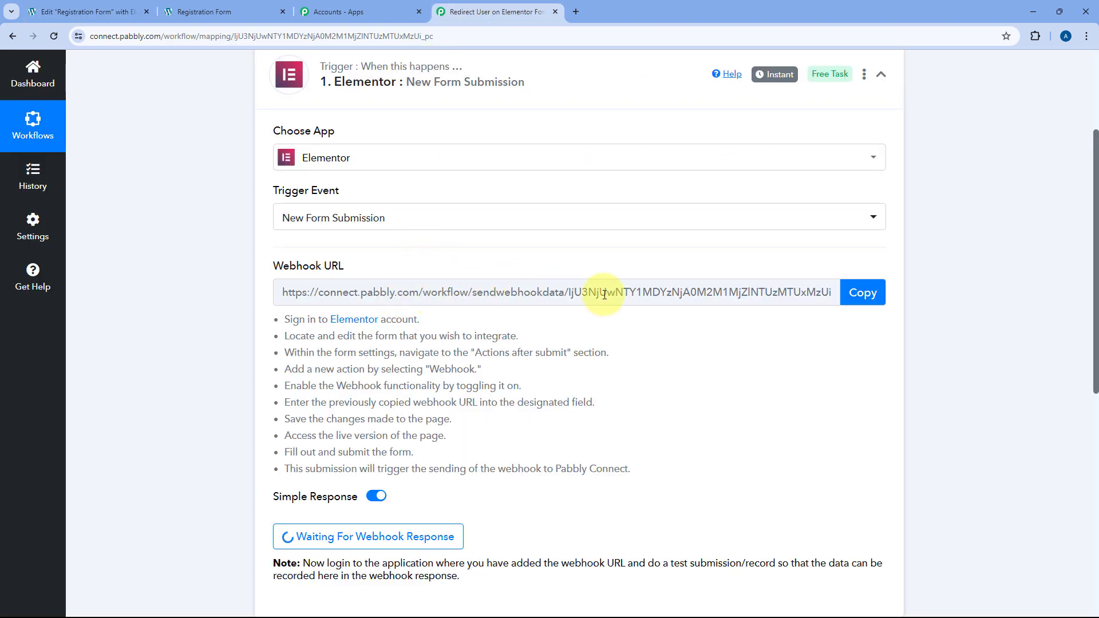
{"action": "left_click", "coordinate": [858, 294]}
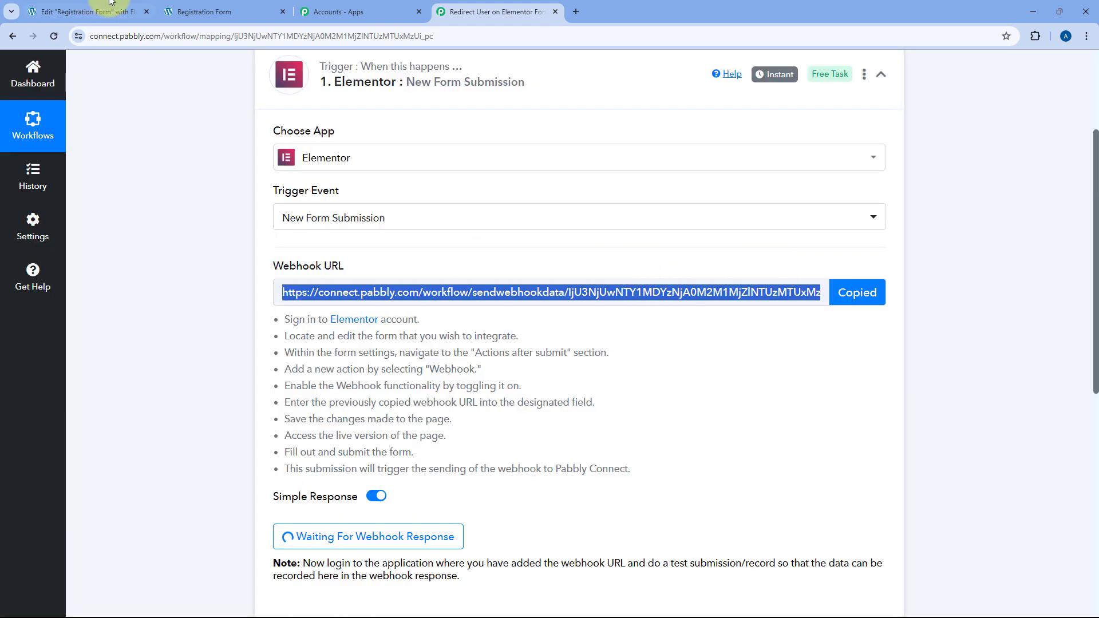
{"action": "left_click", "coordinate": [111, 3]}
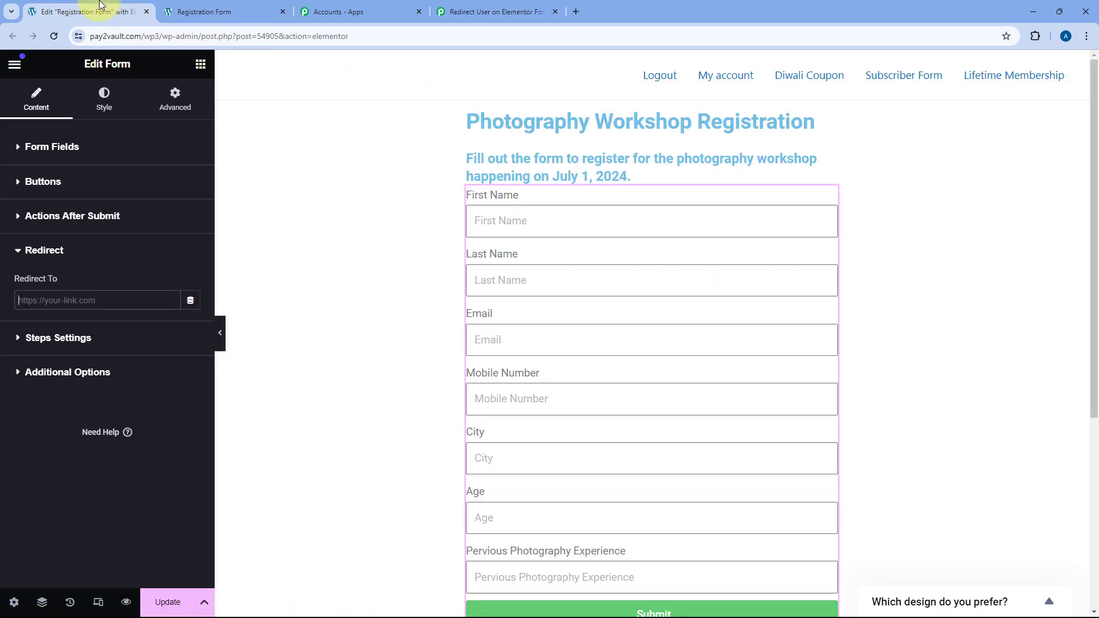
{"action": "right_click", "coordinate": [44, 300]}
{"action": "left_click", "coordinate": [101, 411]}
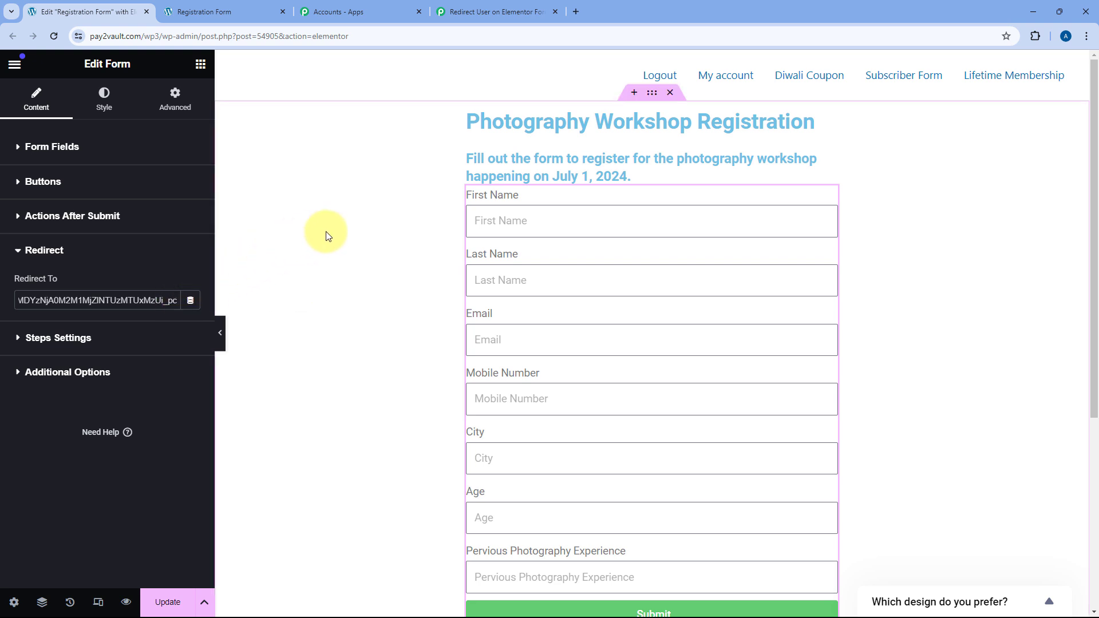
{"action": "left_click", "coordinate": [111, 299]}
{"action": "key", "text": "ctrl+a"}
{"action": "right_click", "coordinate": [108, 300]}
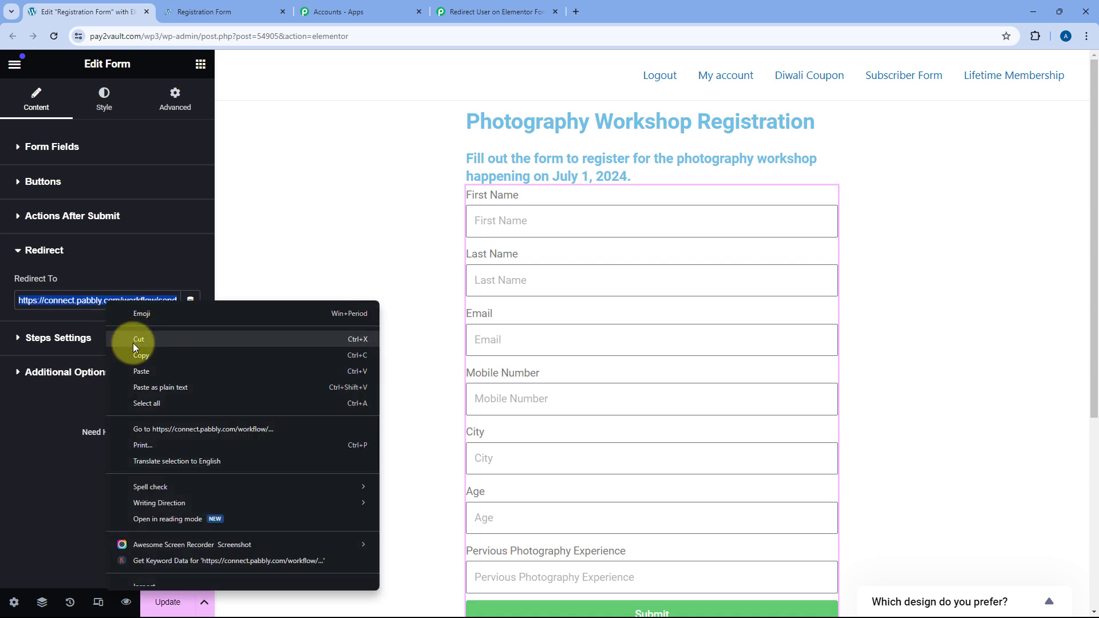
Paste the redirect URL as a new line in Diagram.html and select the name=[field id="name"] parameter.
{"action": "left_click", "coordinate": [136, 354]}
{"action": "key", "text": "alt+Tab"}
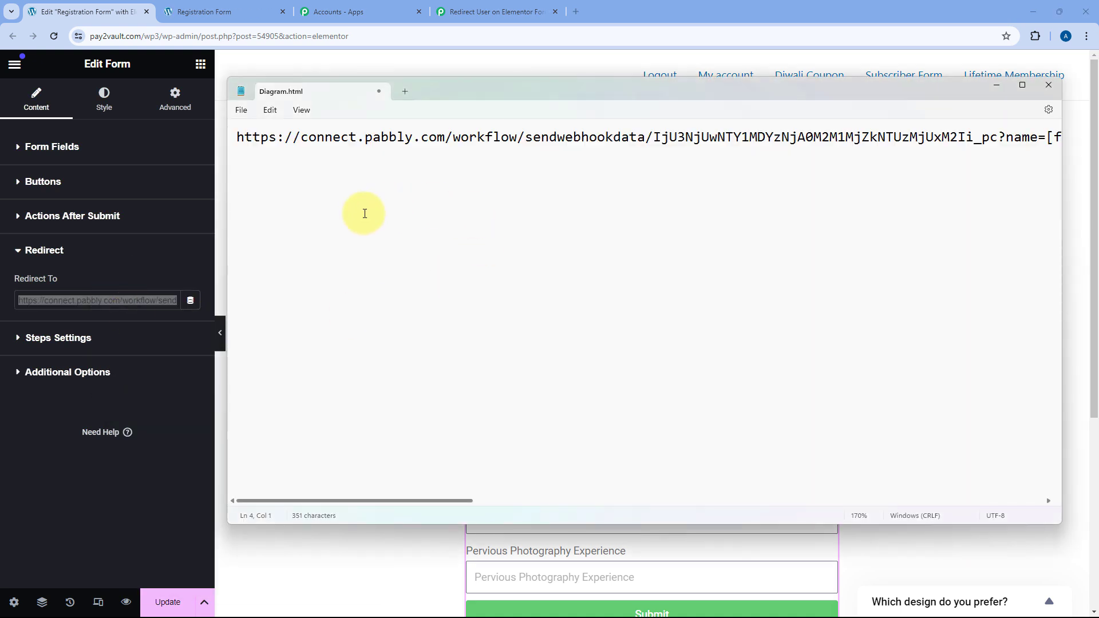
{"action": "key", "text": "ctrl+v"}
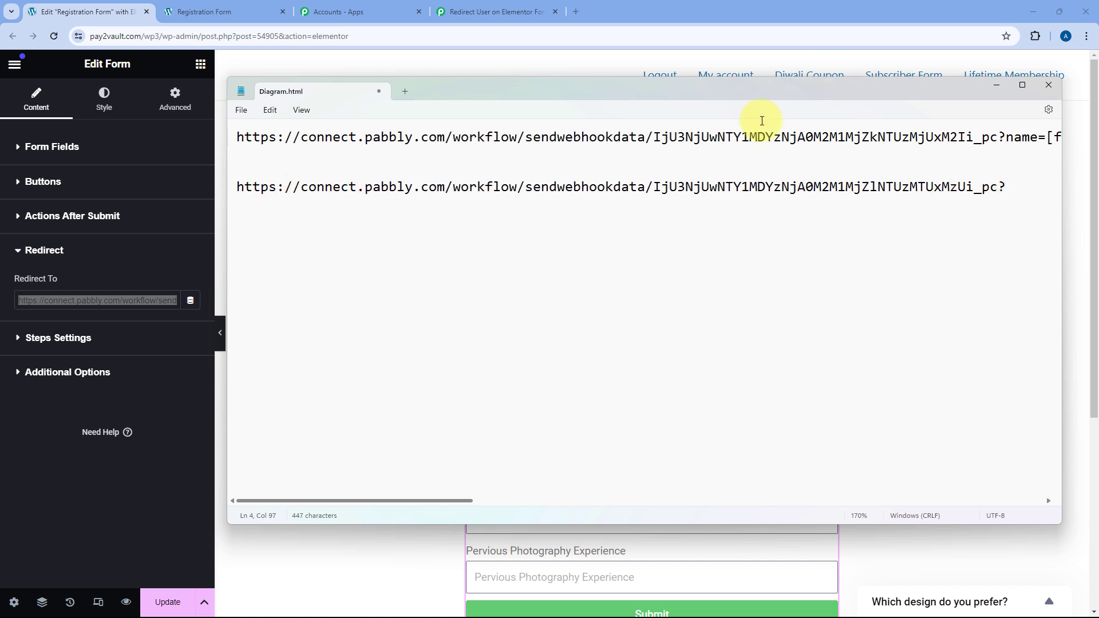
{"action": "left_click", "coordinate": [238, 138]}
{"action": "left_click_drag", "start_coordinate": [247, 137], "coordinate": [808, 141]}
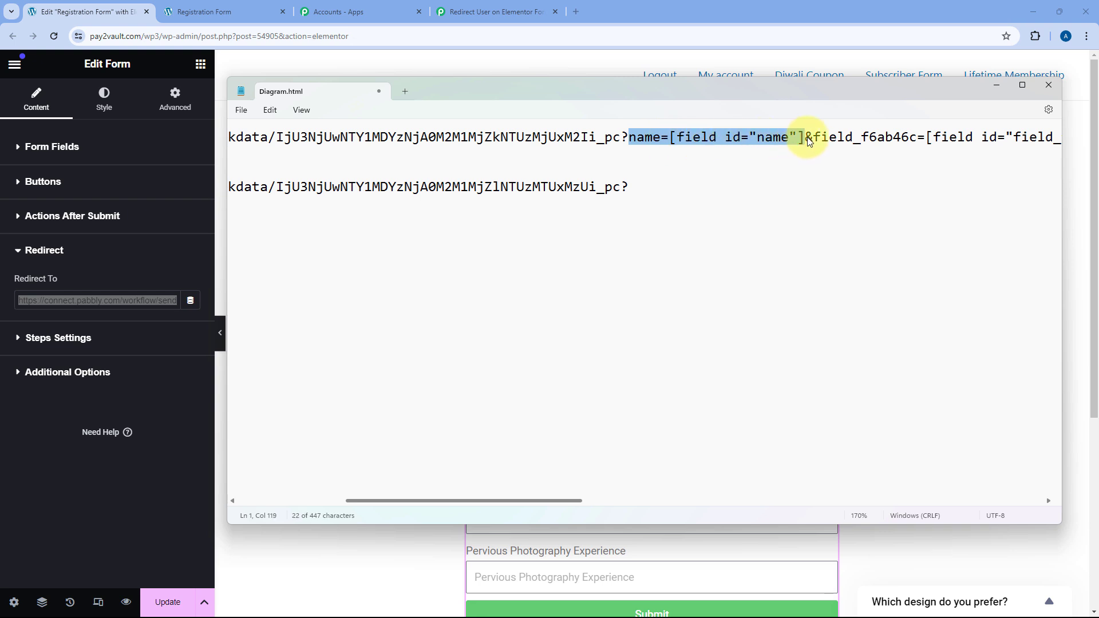
{"action": "left_click", "coordinate": [644, 190]}
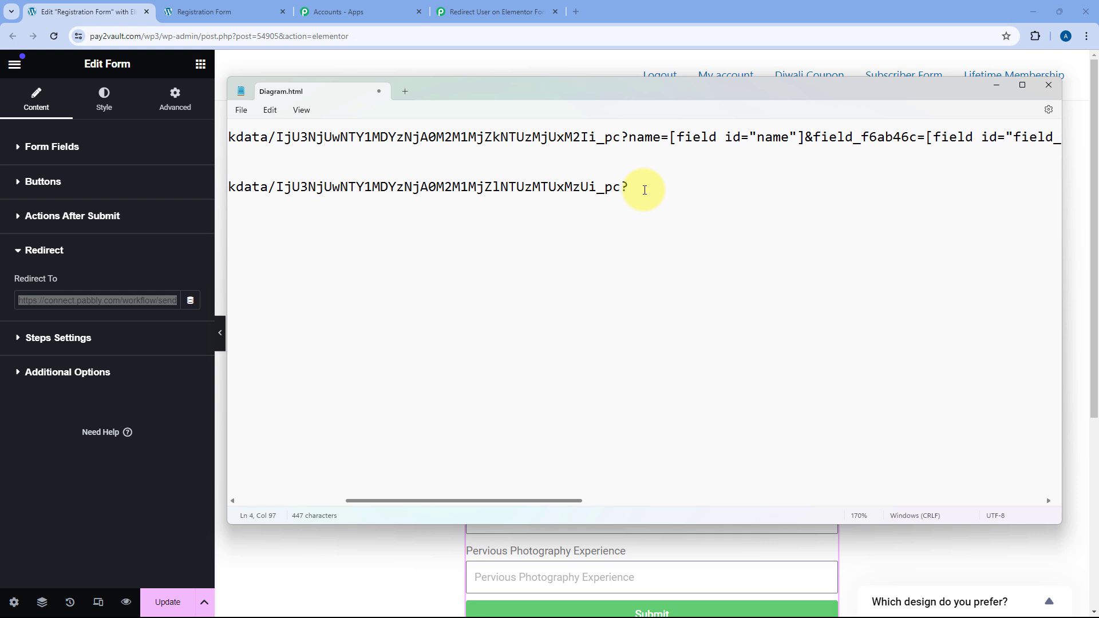
{"action": "left_click_drag", "start_coordinate": [627, 136], "coordinate": [804, 139]}
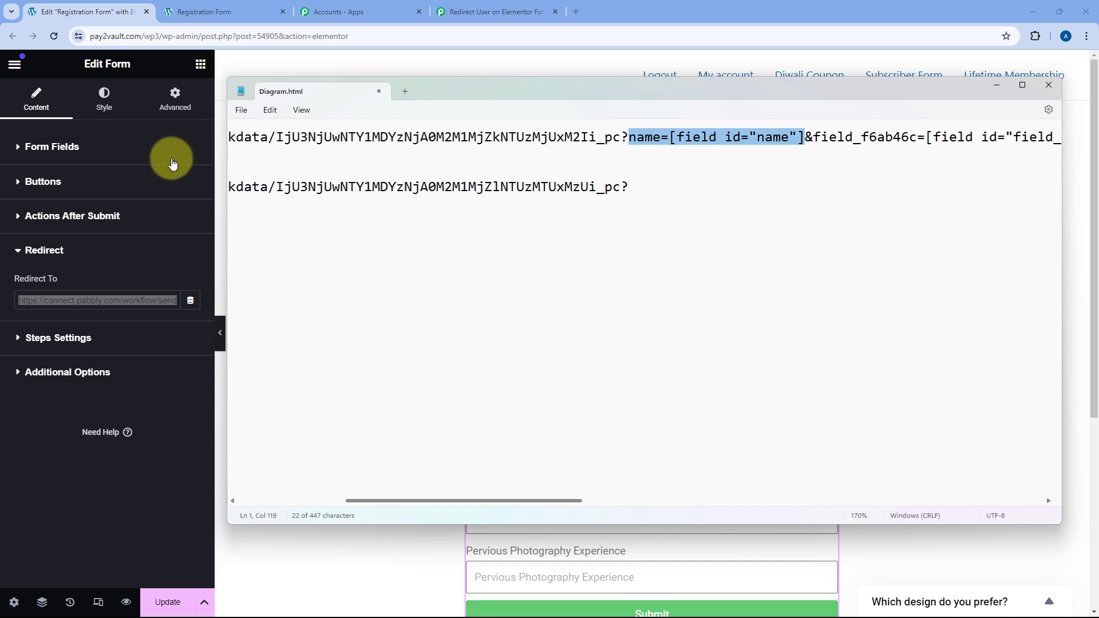
Copy the First Name field ID 'name' from Elementor and add name= after line 4's question mark.
{"action": "left_click", "coordinate": [18, 150]}
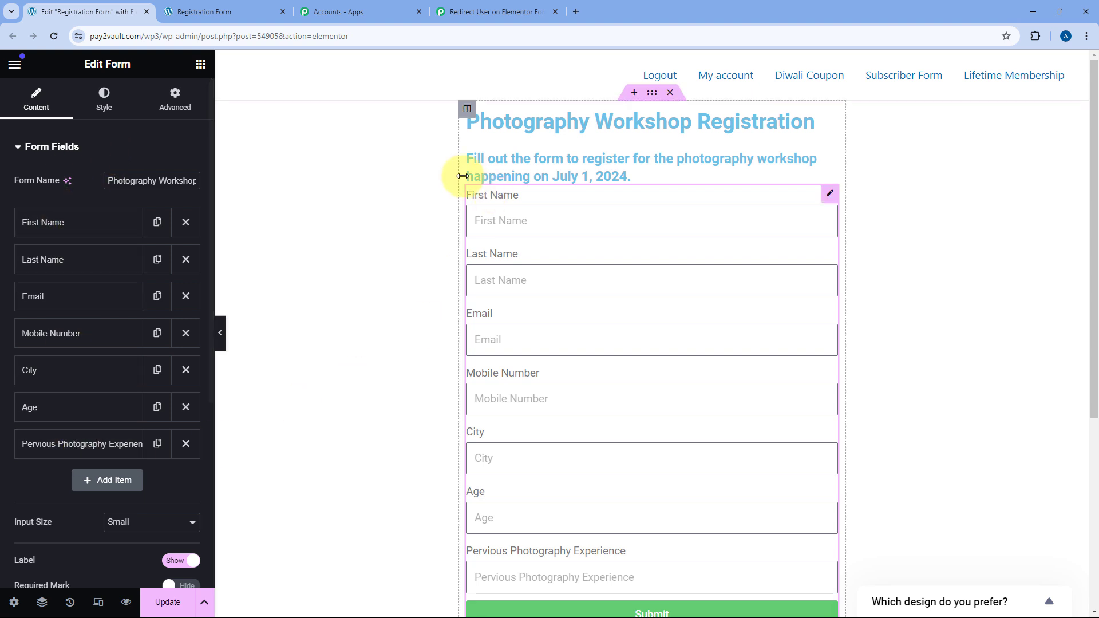
{"action": "left_click", "coordinate": [83, 228]}
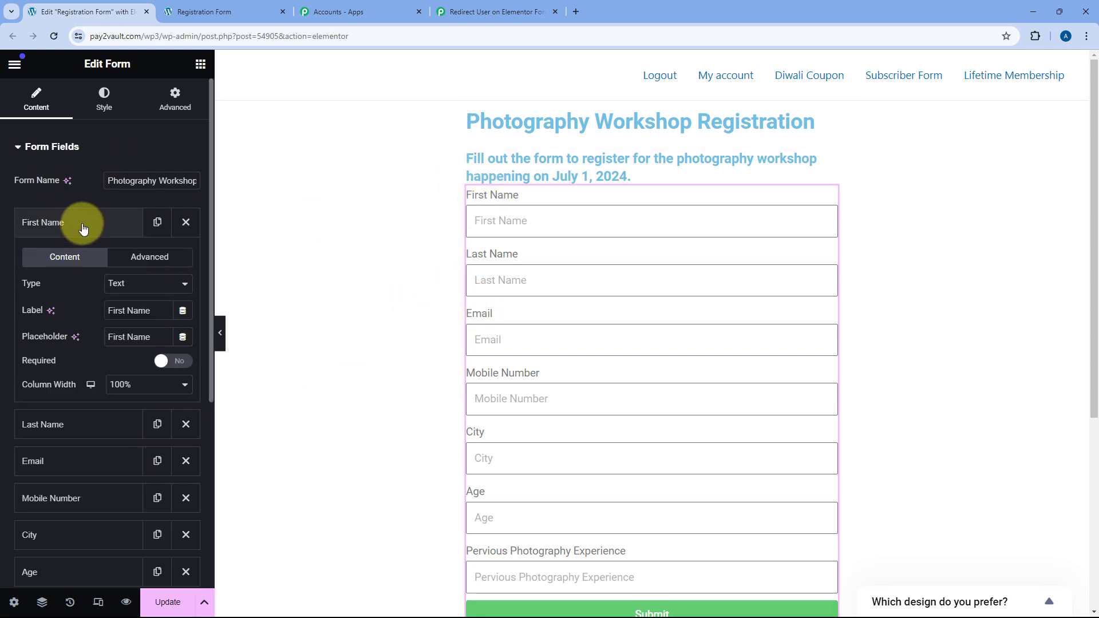
{"action": "left_click", "coordinate": [150, 257]}
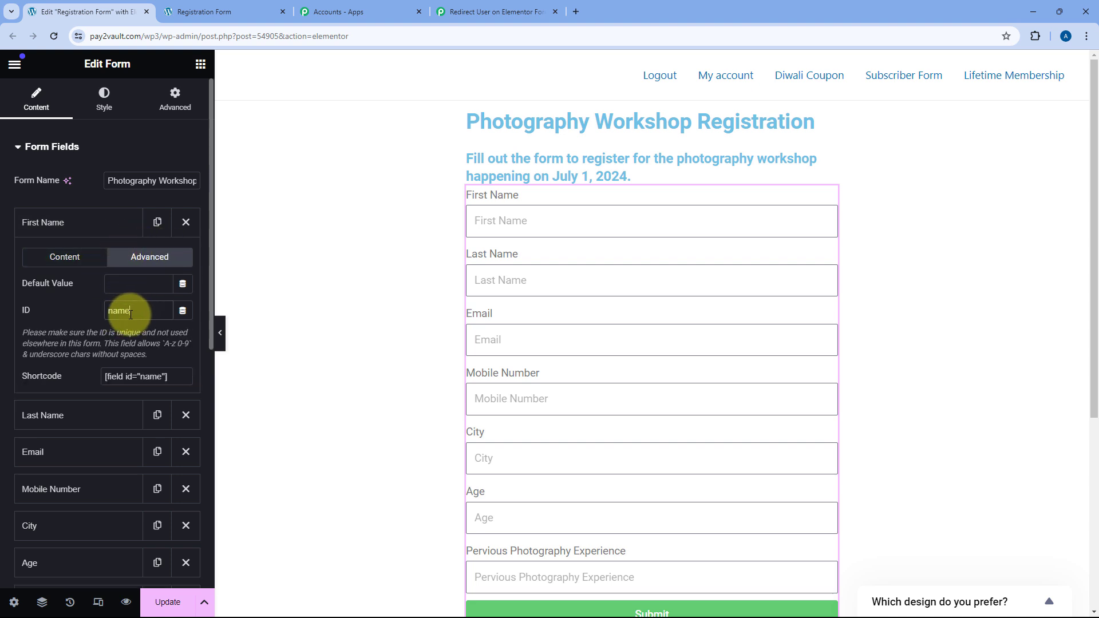
{"action": "left_click", "coordinate": [105, 377]}
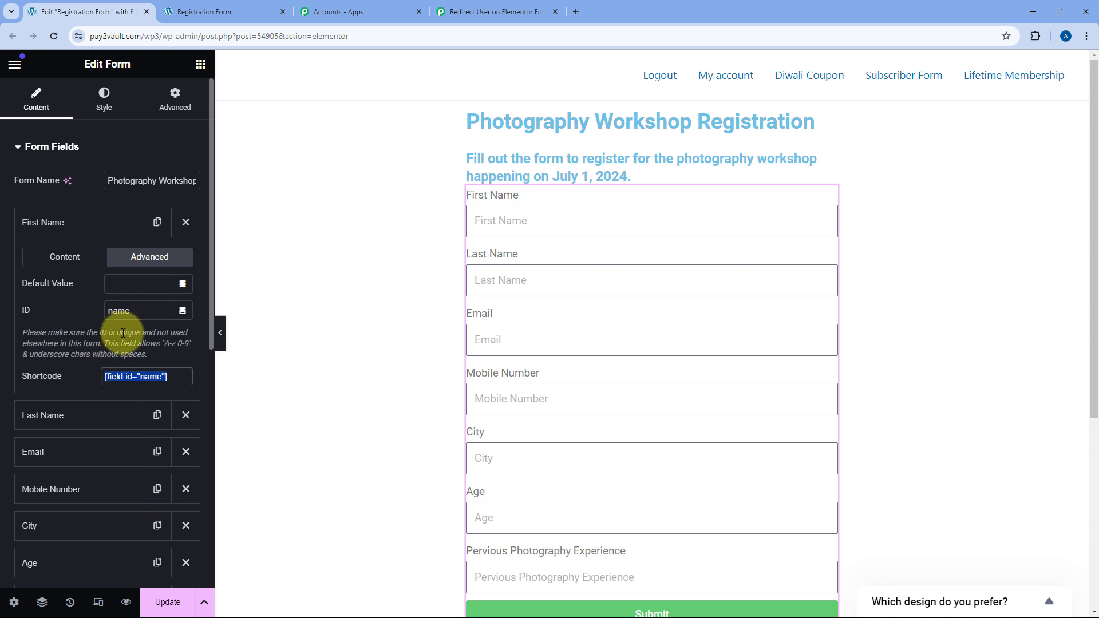
{"action": "double_click", "coordinate": [114, 311]}
{"action": "right_click", "coordinate": [114, 312]}
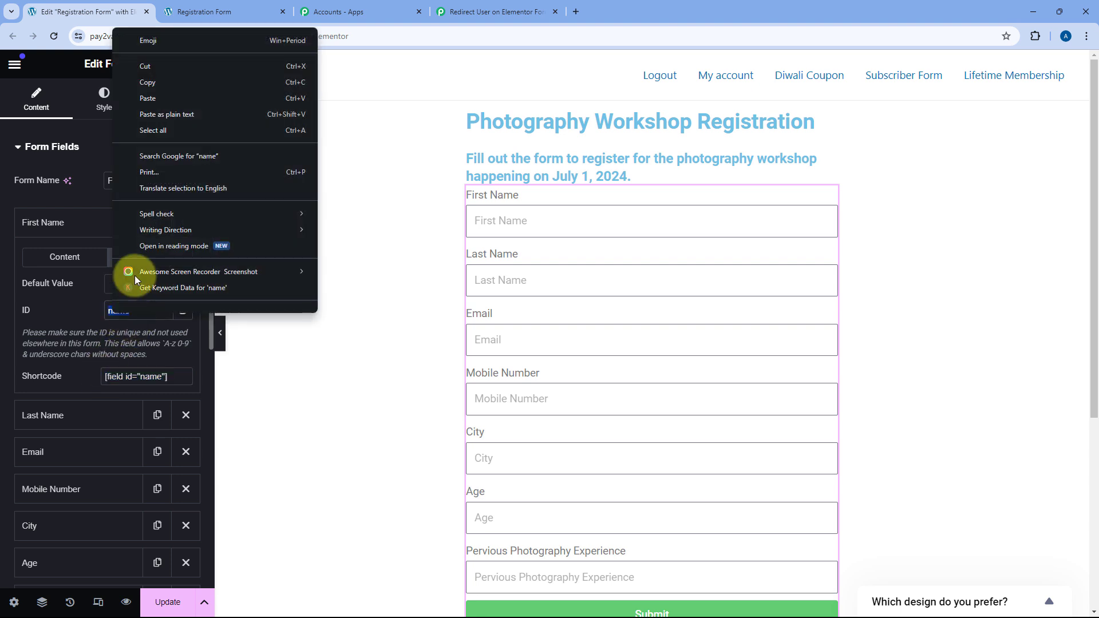
{"action": "left_click", "coordinate": [161, 97]}
{"action": "key", "text": "alt+Tab"}
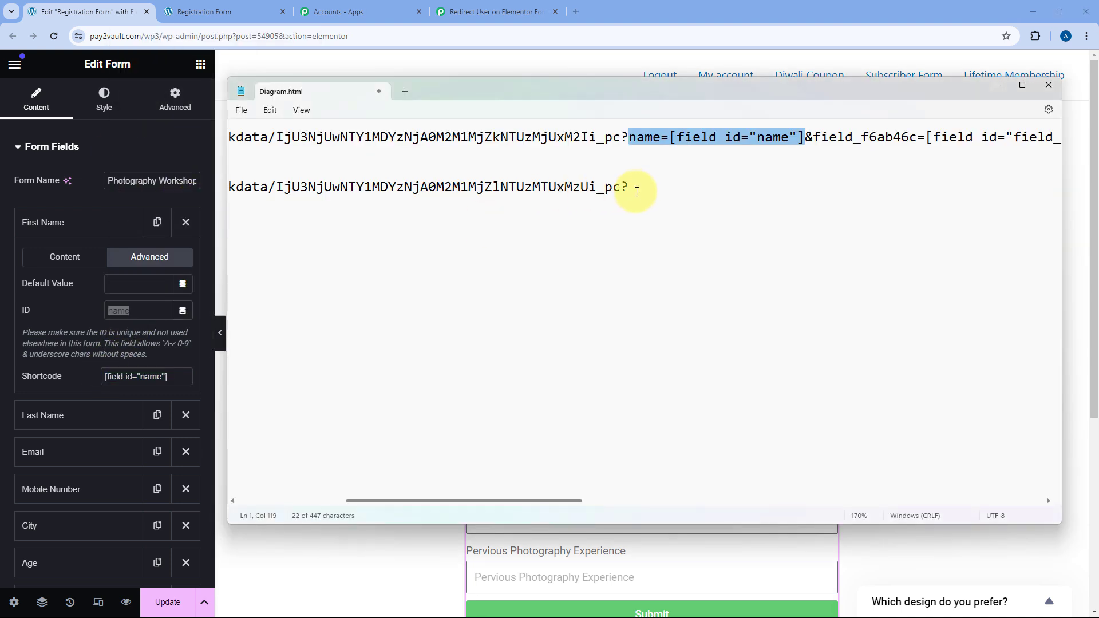
{"action": "left_click", "coordinate": [647, 189]}
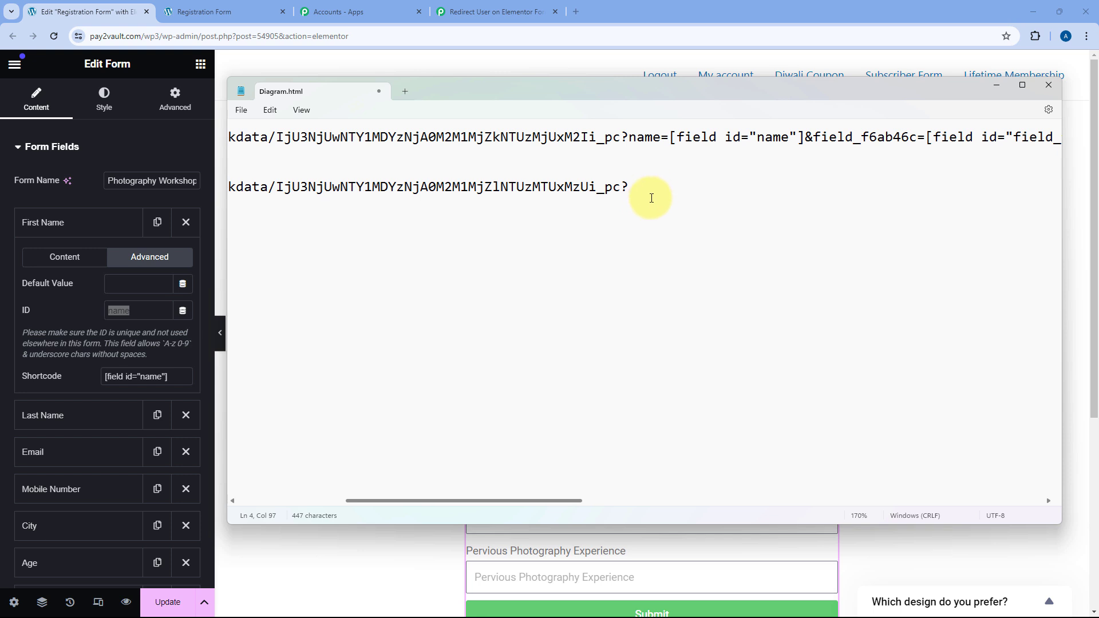
{"action": "key", "text": "ctrl+v"}
{"action": "type", "text": "="}
Copy the First Name shortcode [field id="name"] and paste it after name=.
{"action": "left_click", "coordinate": [170, 375]}
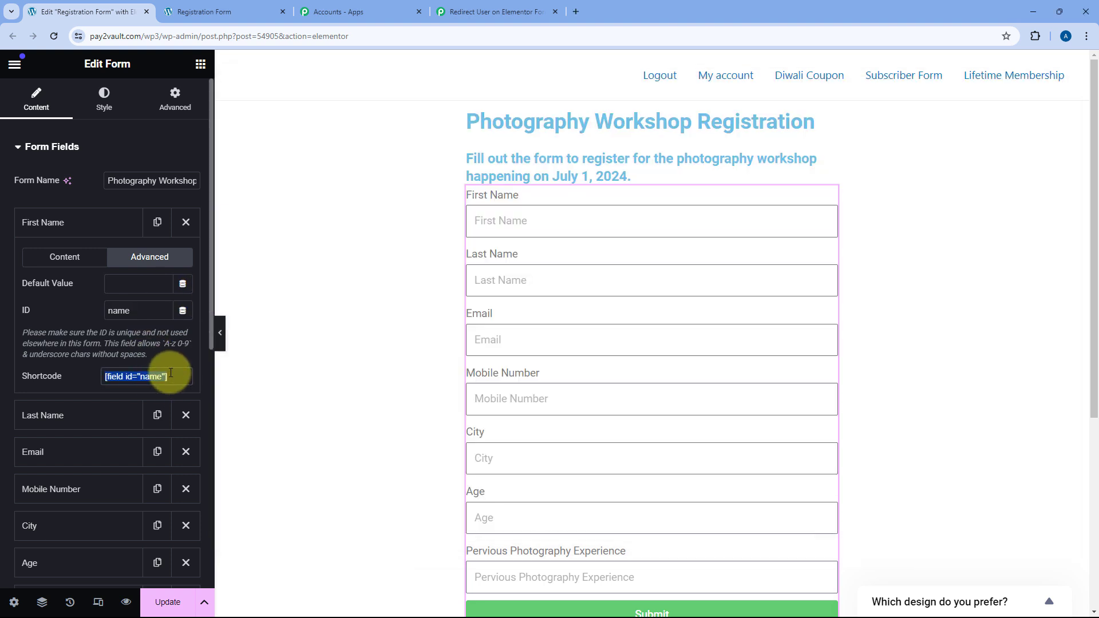
{"action": "right_click", "coordinate": [134, 378]}
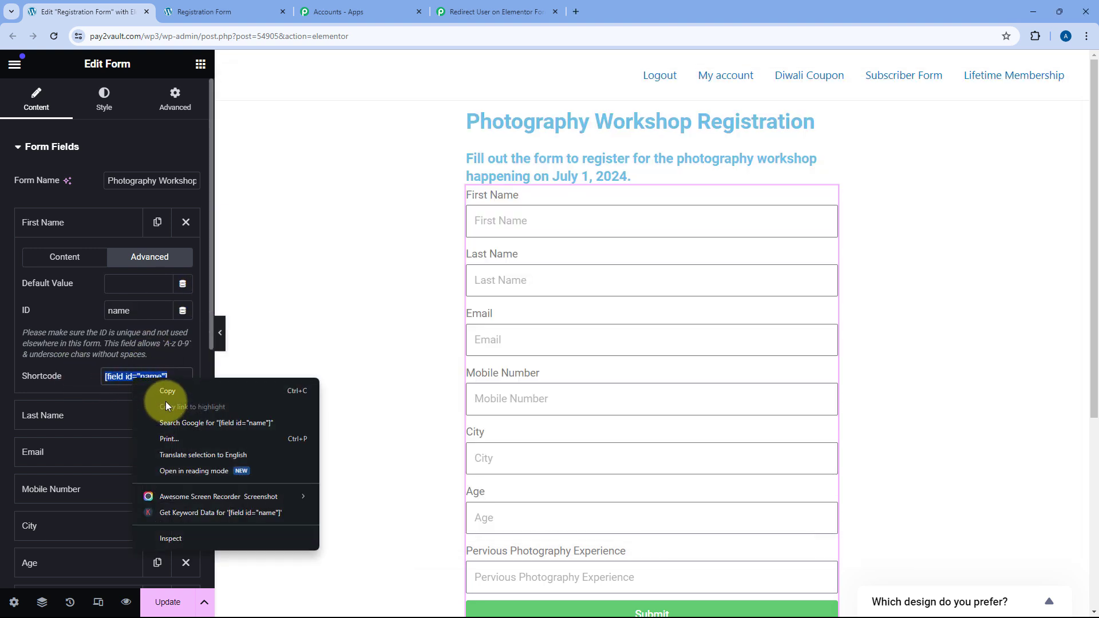
{"action": "left_click", "coordinate": [171, 391]}
{"action": "key", "text": "alt+Tab"}
{"action": "key", "text": "ctrl+v"}
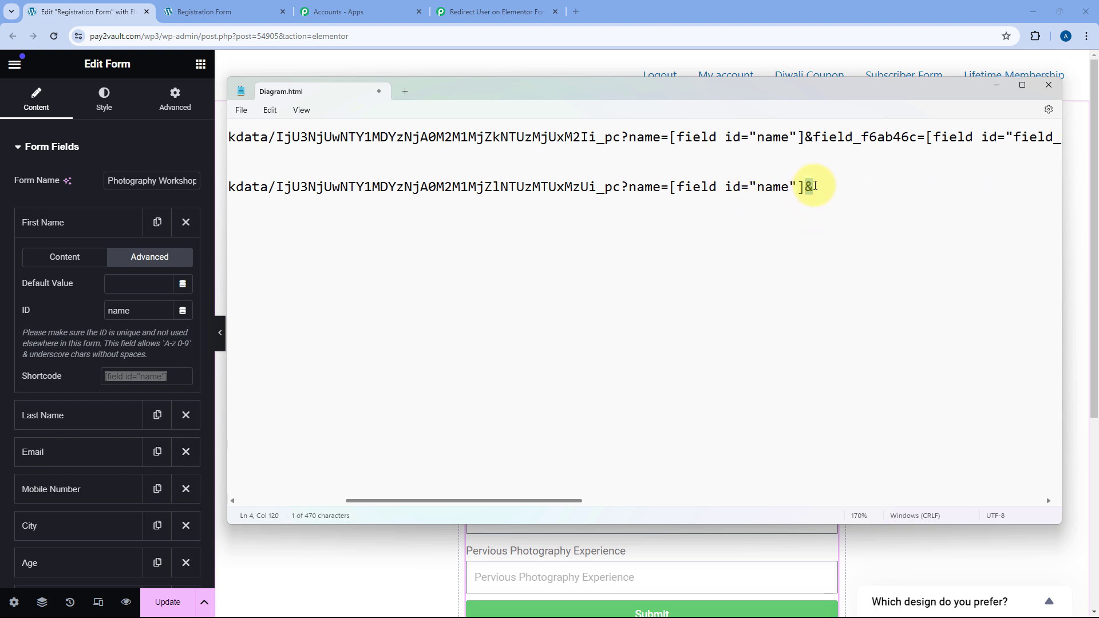
Copy the Last Name field ID field_f6ab46c and paste it after the ampersand on line 4 of Diagram.html.
{"action": "left_click", "coordinate": [67, 418]}
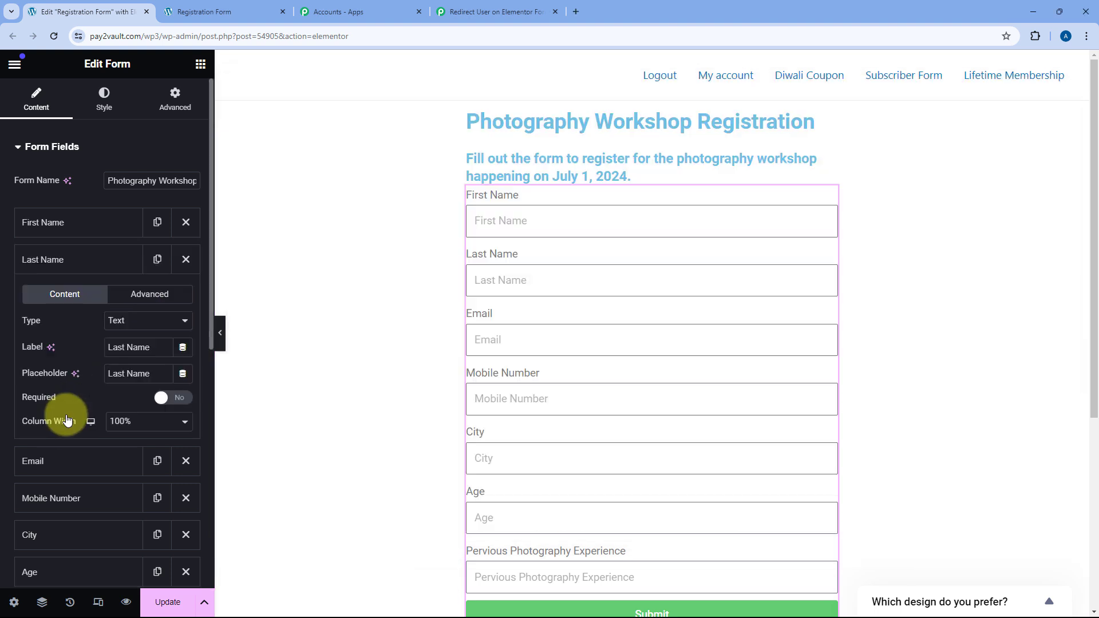
{"action": "left_click", "coordinate": [149, 301]}
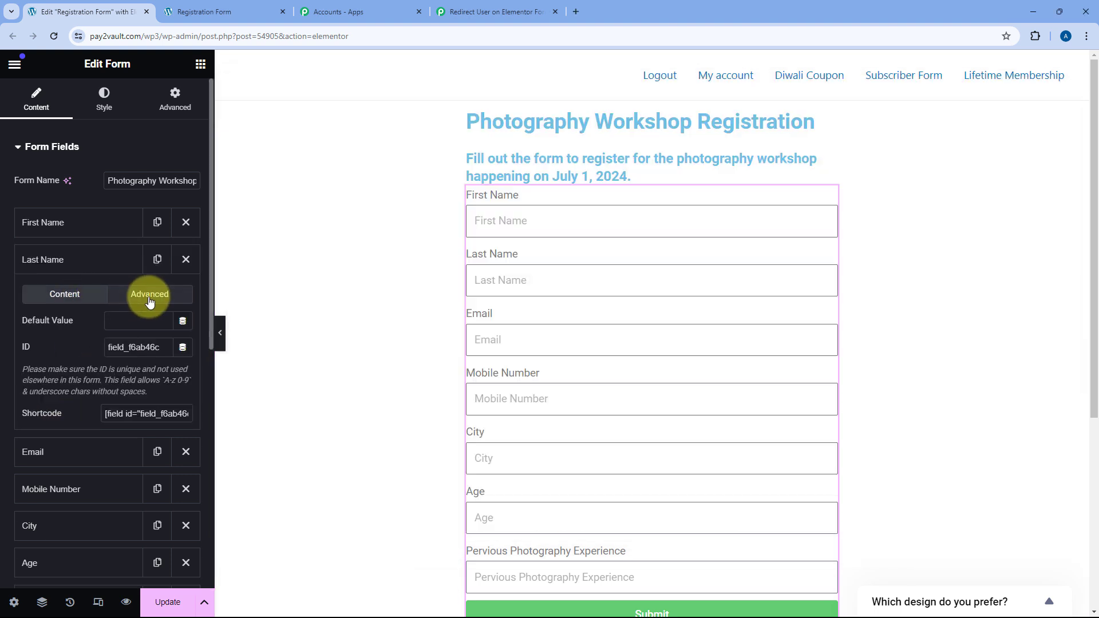
{"action": "left_click", "coordinate": [139, 345]}
{"action": "double_click", "coordinate": [137, 347]}
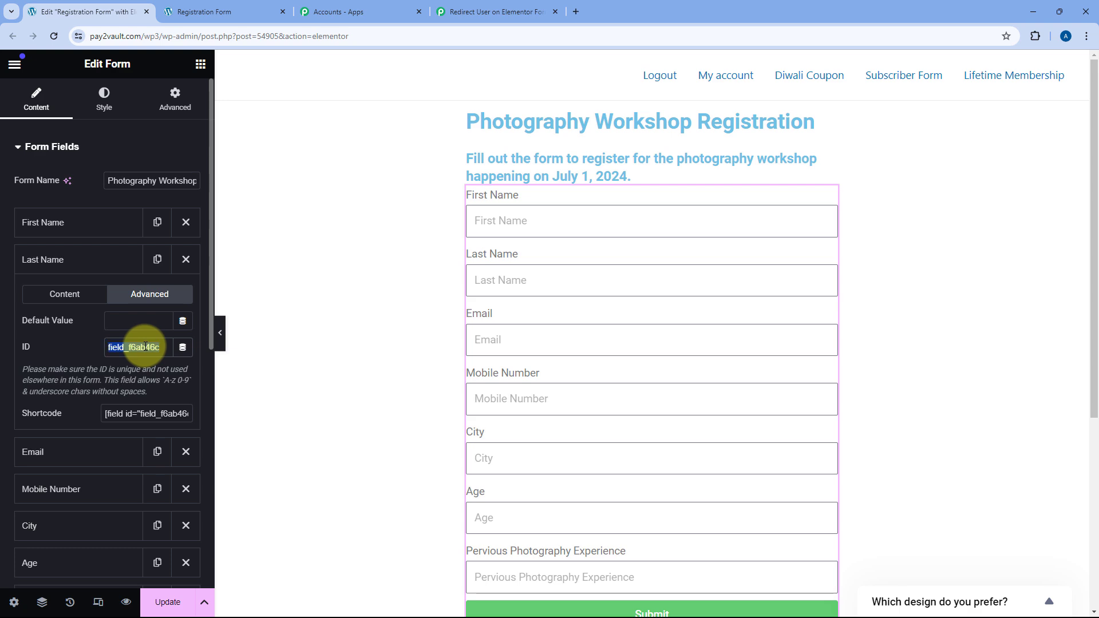
{"action": "right_click", "coordinate": [143, 347]}
{"action": "left_click", "coordinate": [177, 102]}
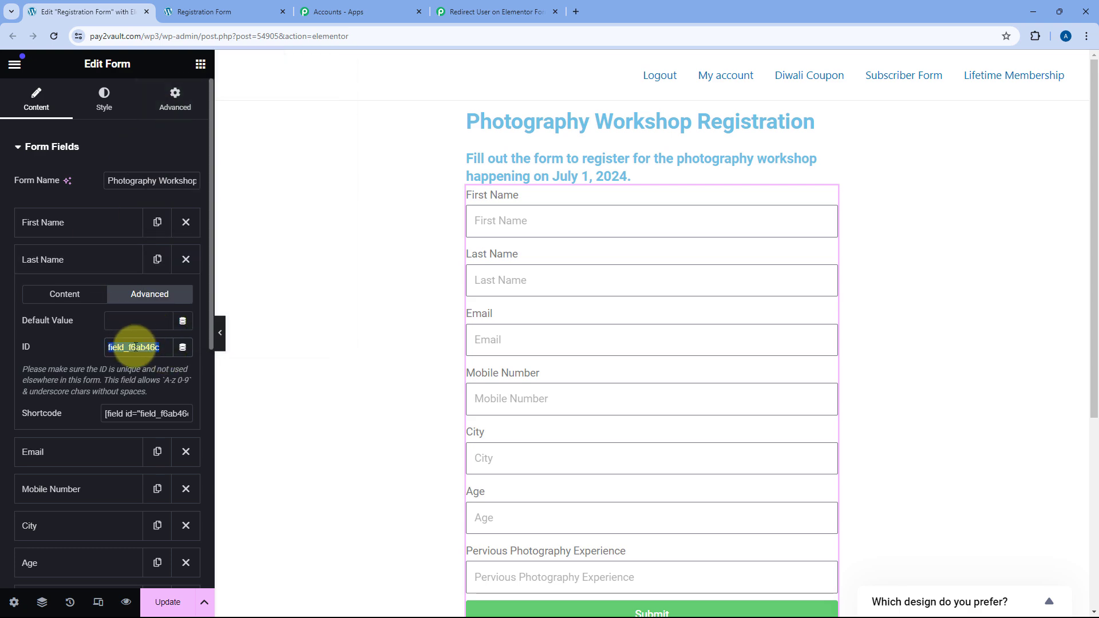
{"action": "key", "text": "alt+Tab"}
{"action": "key", "text": "ctrl+v"}
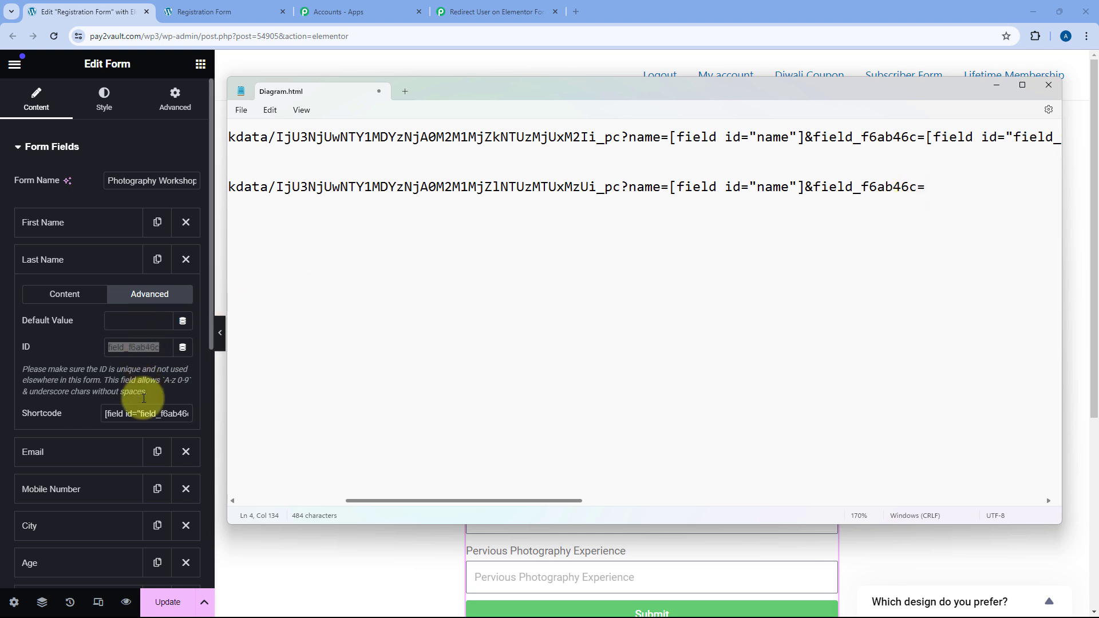
Append the Last Name shortcode [field id="field_f6ab46c"] followed by '&' to line 4.
{"action": "left_click", "coordinate": [158, 414]}
{"action": "right_click", "coordinate": [155, 415]}
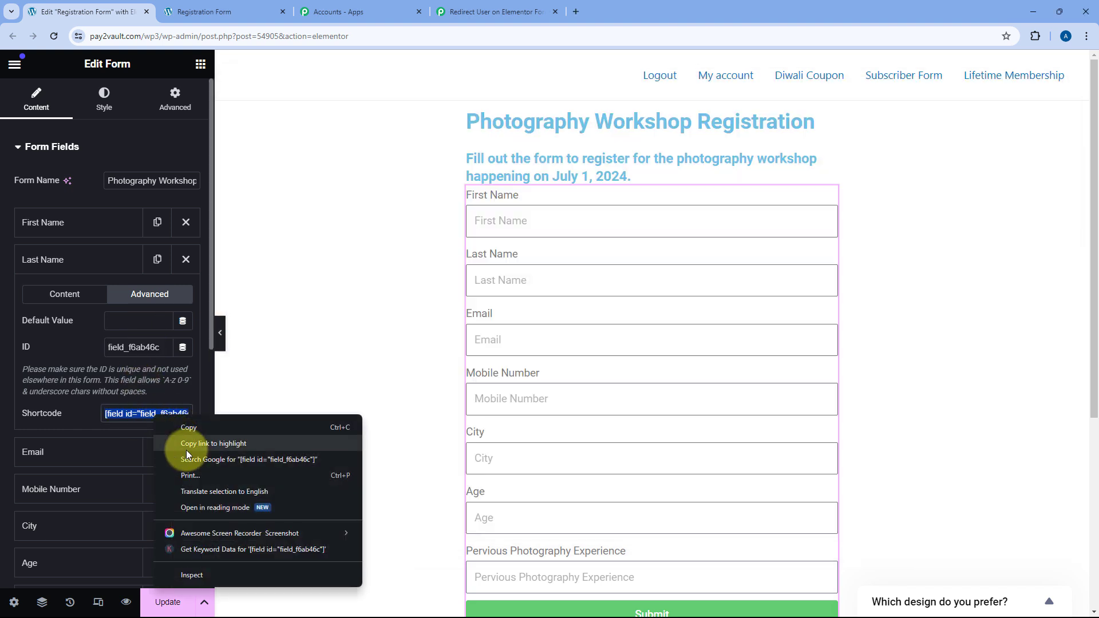
{"action": "left_click", "coordinate": [190, 425]}
{"action": "key", "text": "alt+Tab"}
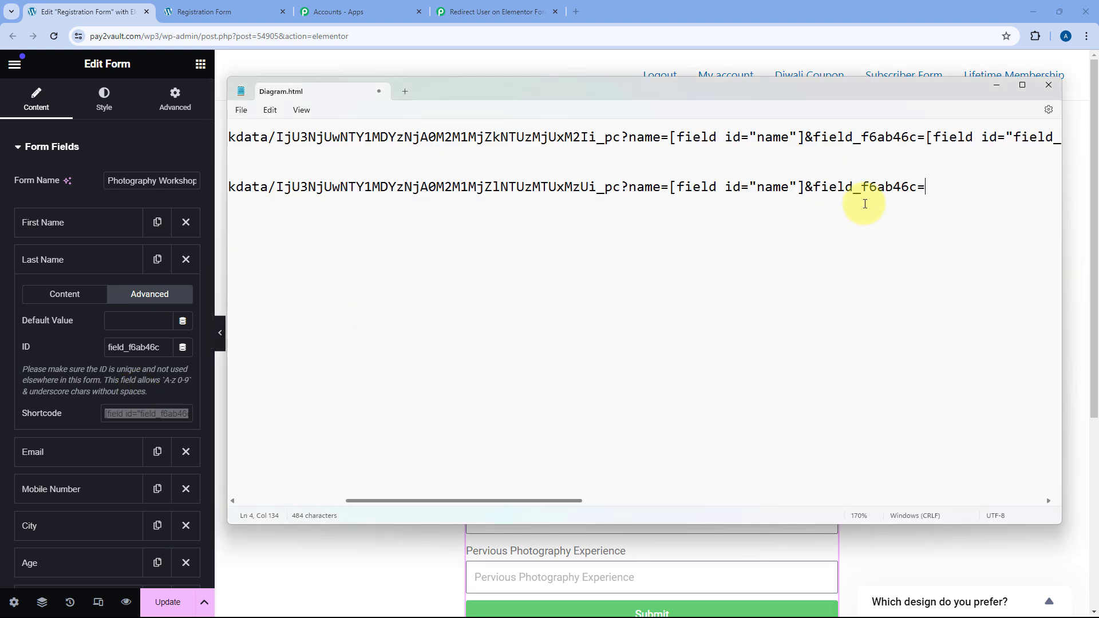
{"action": "key", "text": "ctrl+v"}
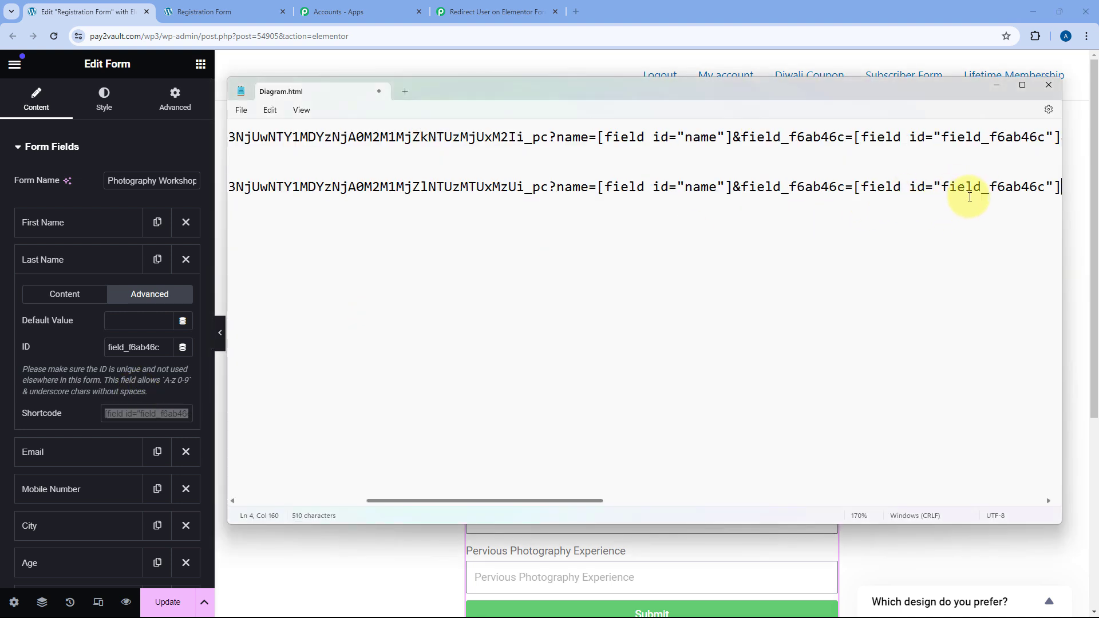
{"action": "type", "text": "&"}
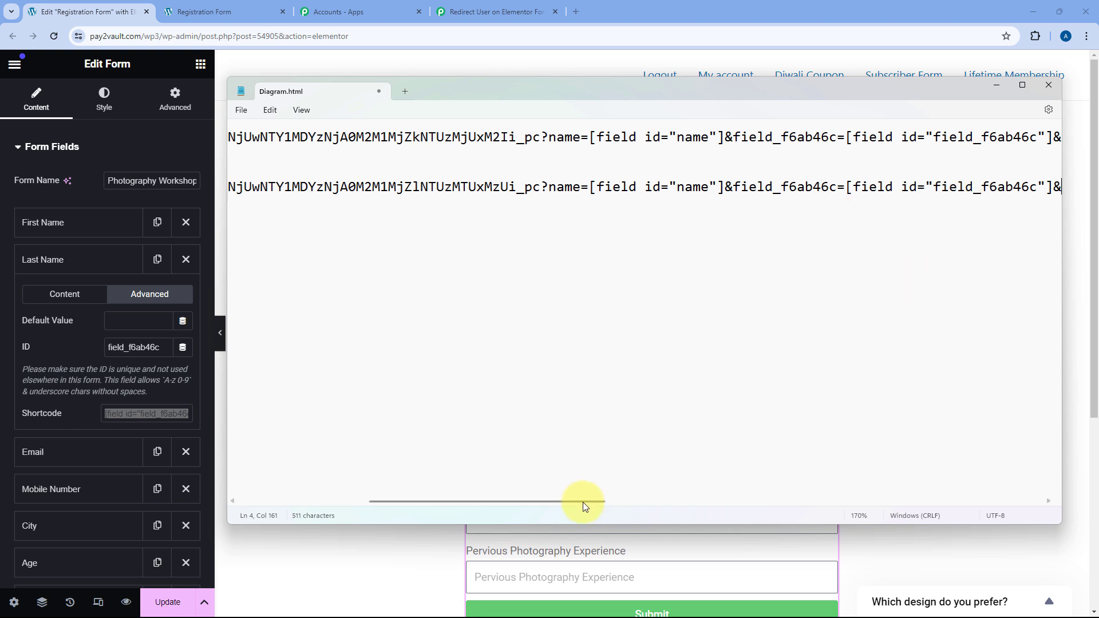
{"action": "left_click_drag", "start_coordinate": [583, 502], "coordinate": [720, 502]}
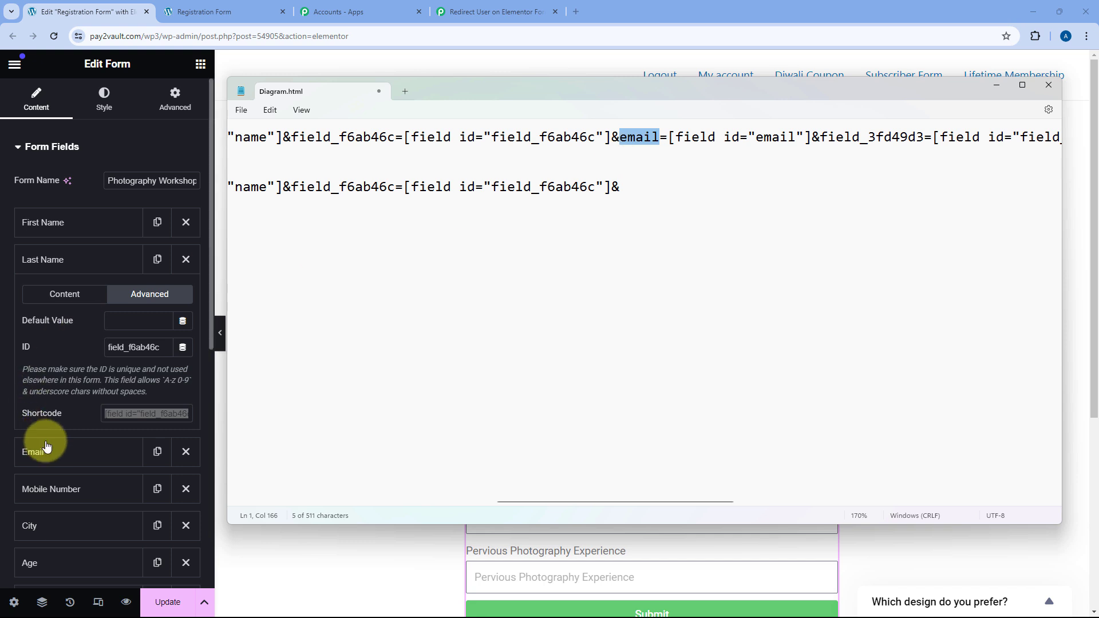
{"action": "left_click", "coordinate": [62, 450]}
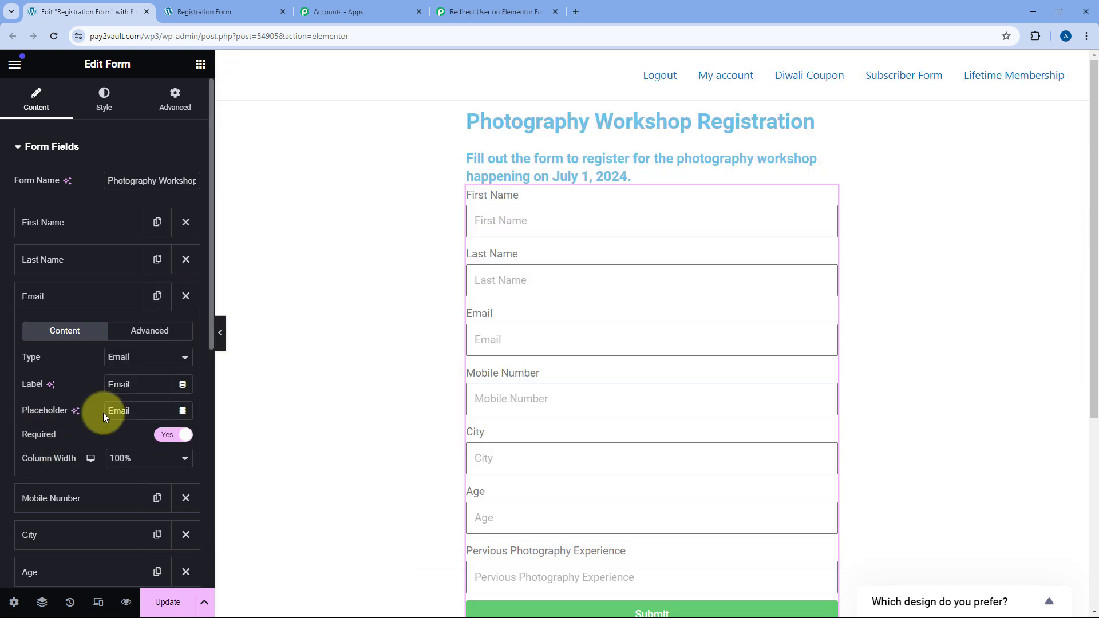
{"action": "left_click", "coordinate": [147, 330]}
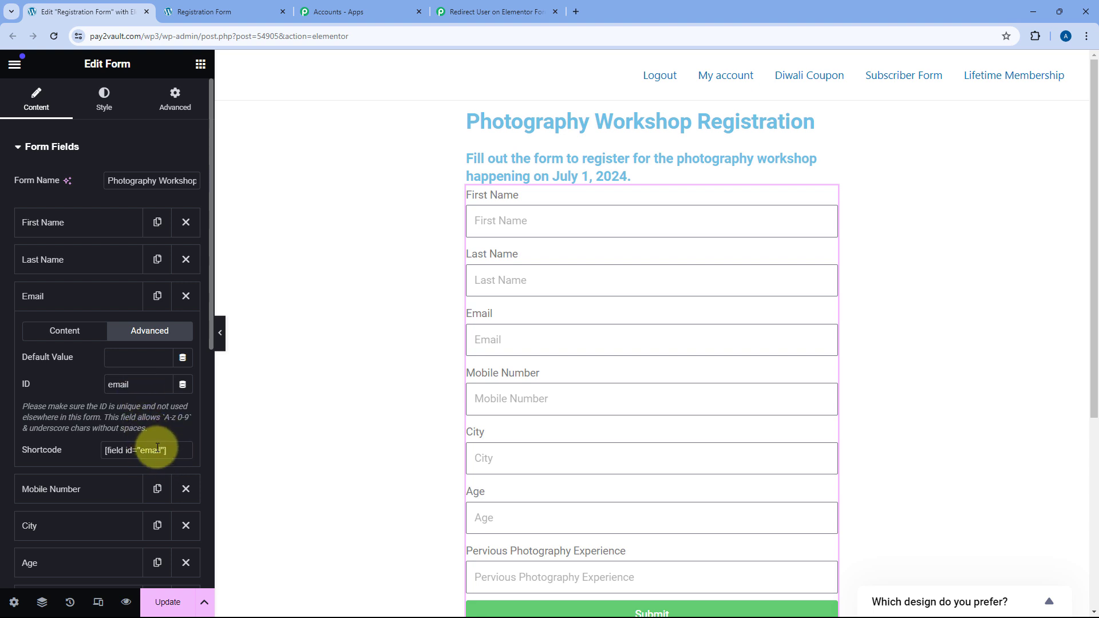
Copy line 1's remaining parameters from email= onward and paste them at the end of line 4.
{"action": "key", "text": "alt+Tab"}
{"action": "left_click", "coordinate": [638, 171]}
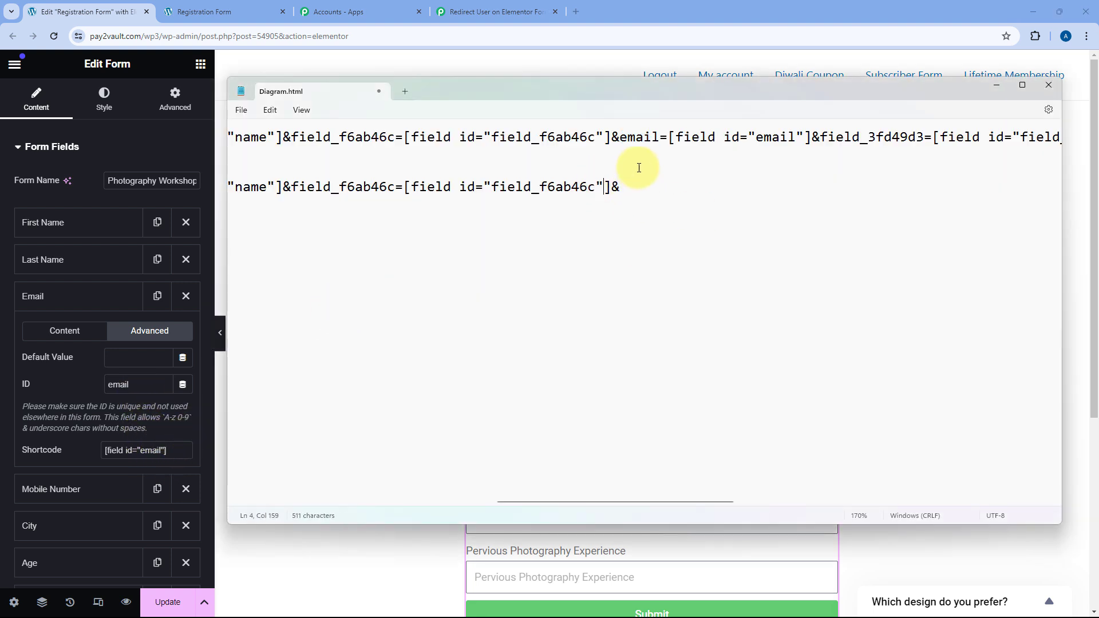
{"action": "left_click_drag", "start_coordinate": [622, 136], "coordinate": [1097, 145]}
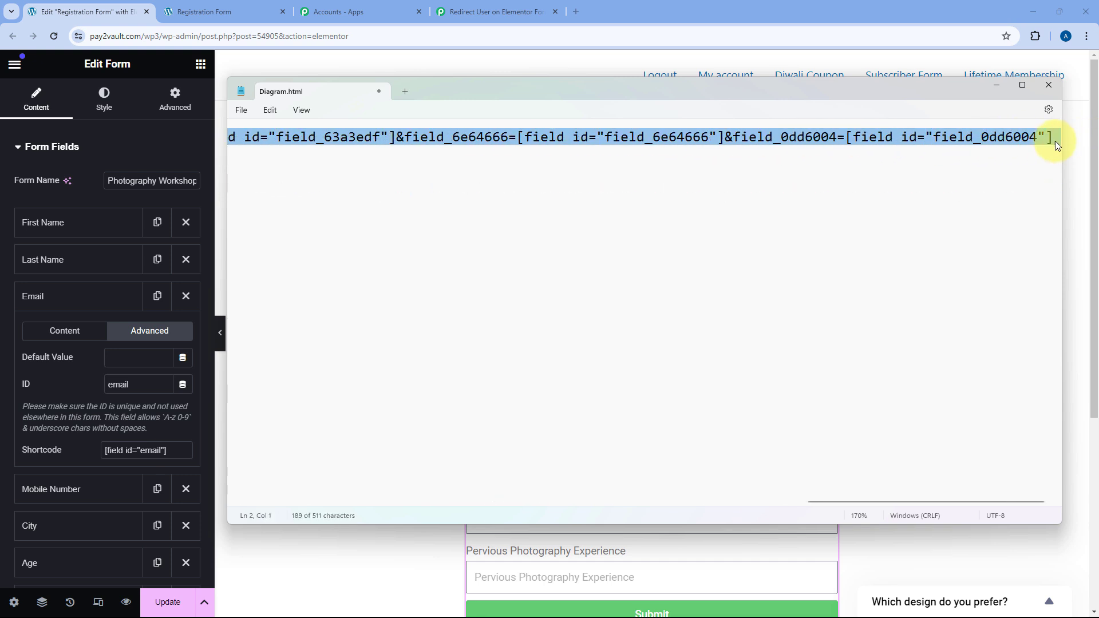
{"action": "right_click", "coordinate": [672, 136]}
{"action": "left_click", "coordinate": [695, 192]}
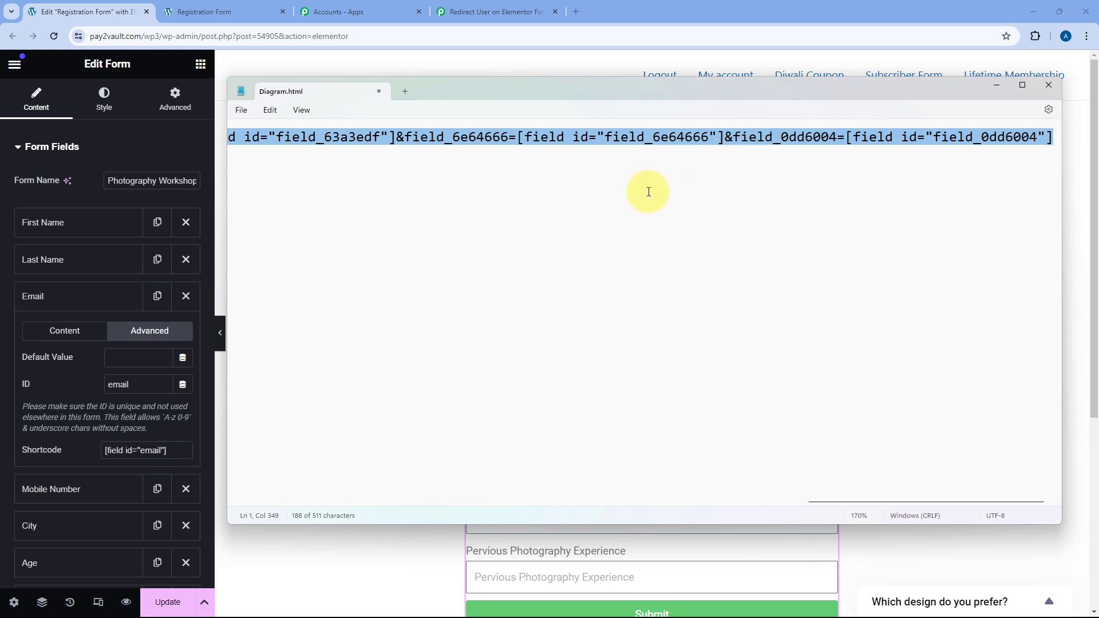
{"action": "left_click", "coordinate": [557, 191]}
{"action": "key", "text": "ctrl+v"}
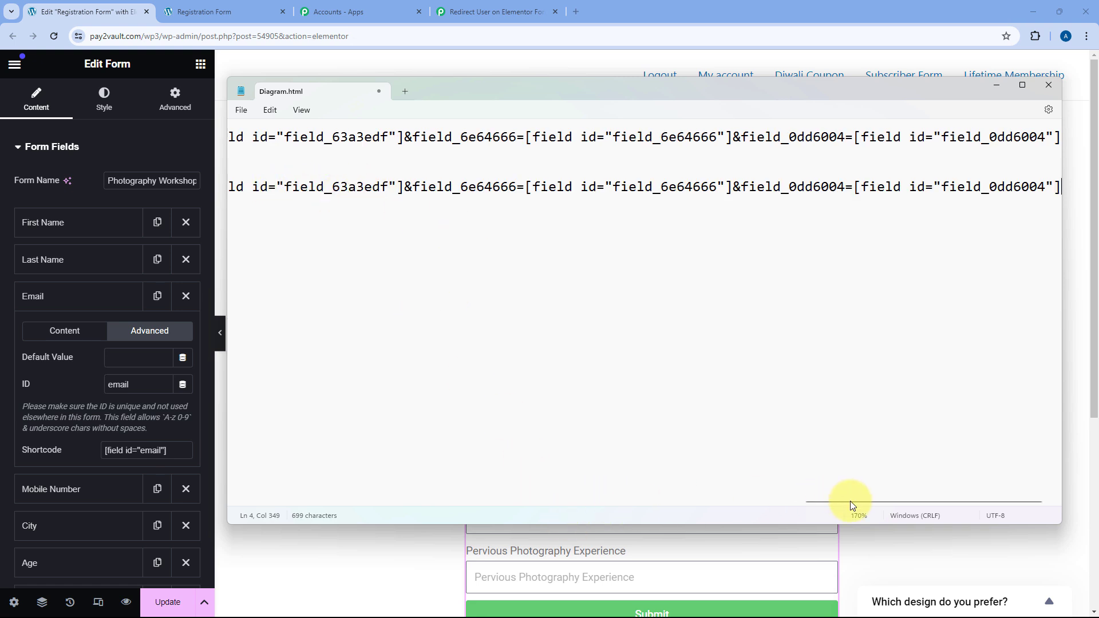
Copy the completed second webhook URL from line 4.
{"action": "left_click_drag", "start_coordinate": [852, 503], "coordinate": [648, 479]}
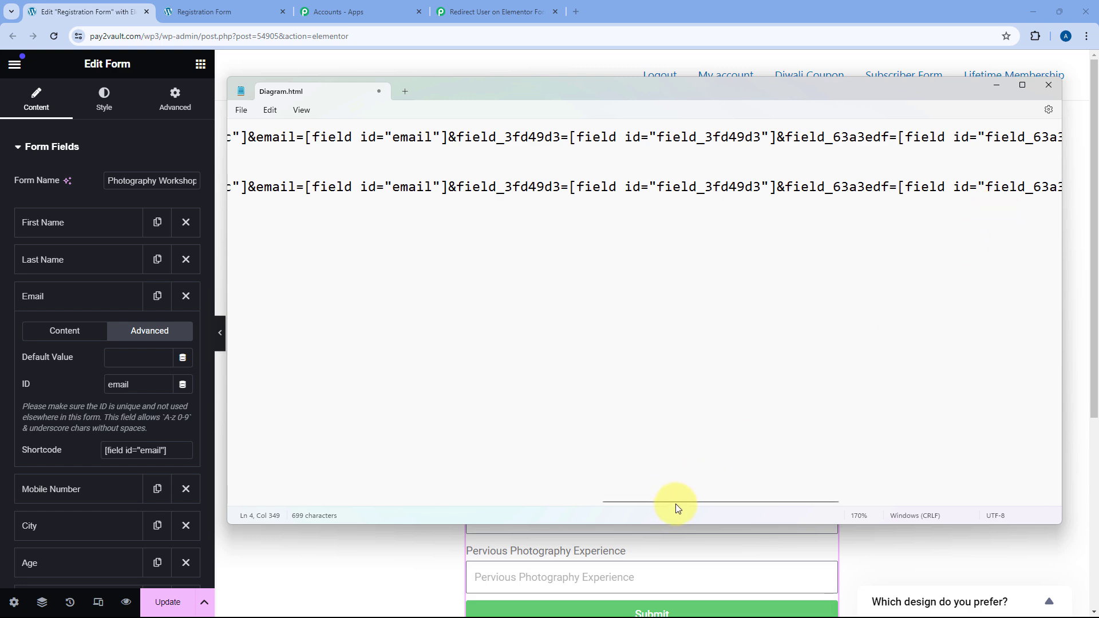
{"action": "left_click_drag", "start_coordinate": [675, 504], "coordinate": [238, 473]}
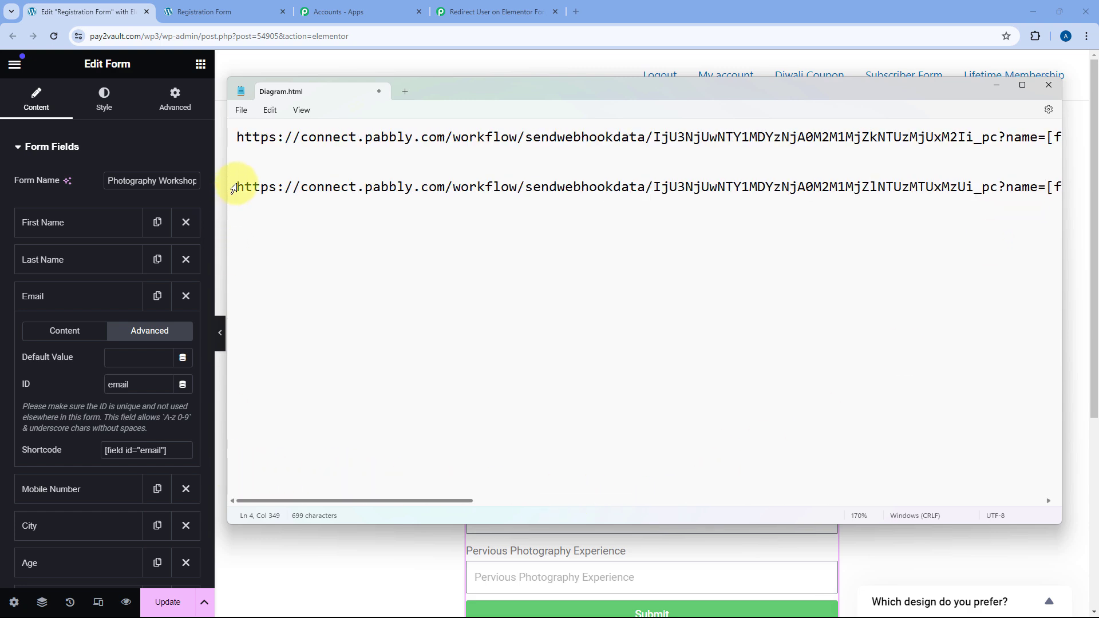
{"action": "left_click_drag", "start_coordinate": [250, 187], "coordinate": [1081, 185]}
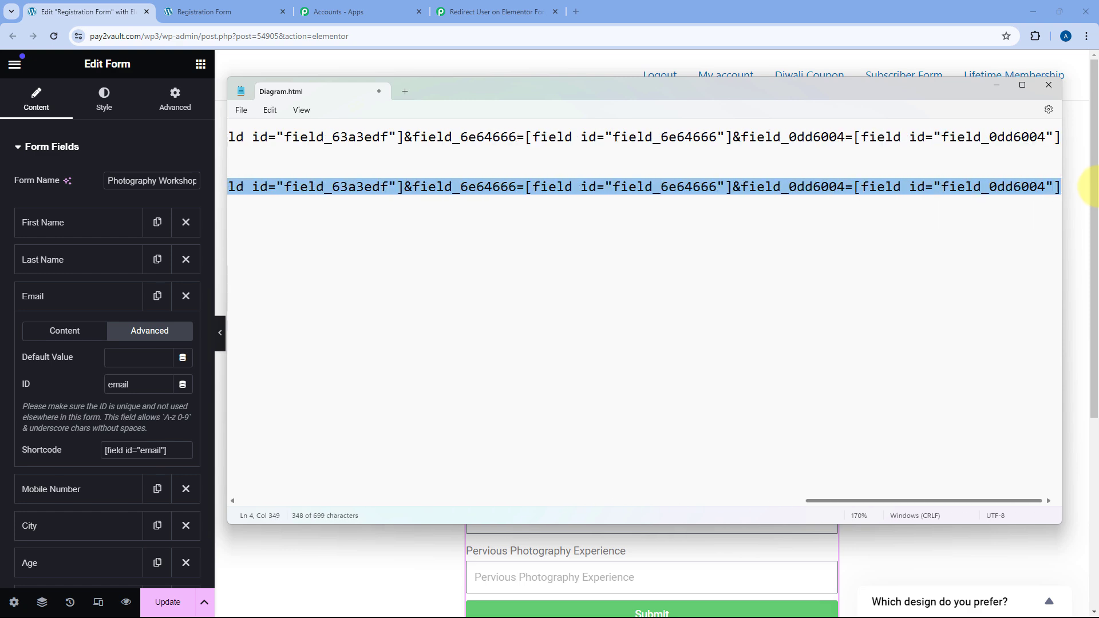
{"action": "right_click", "coordinate": [678, 188]}
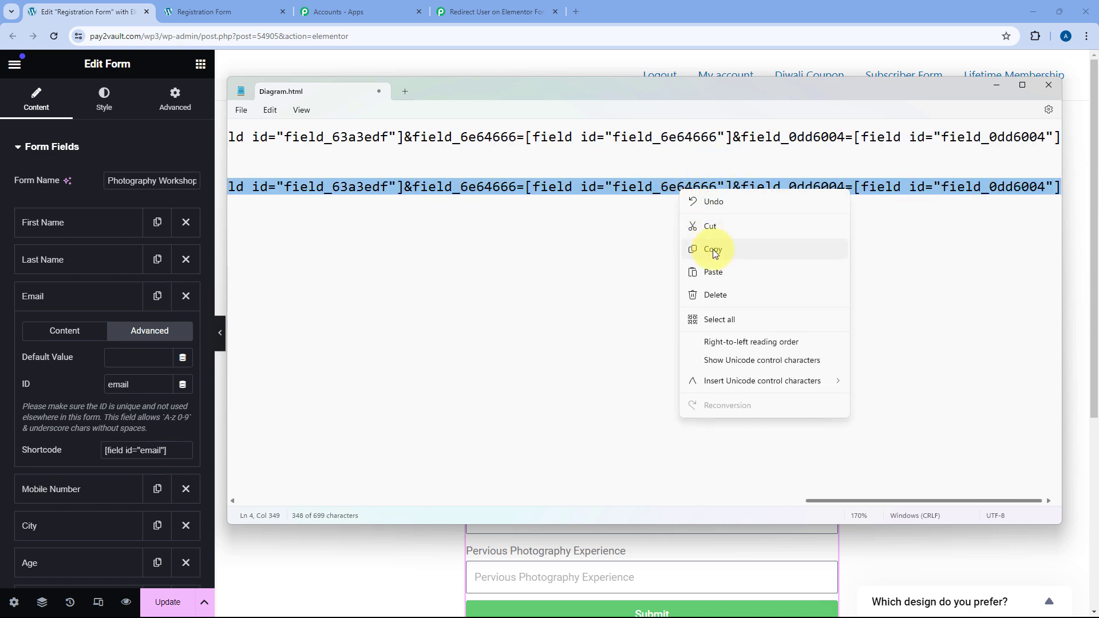
{"action": "left_click", "coordinate": [710, 248]}
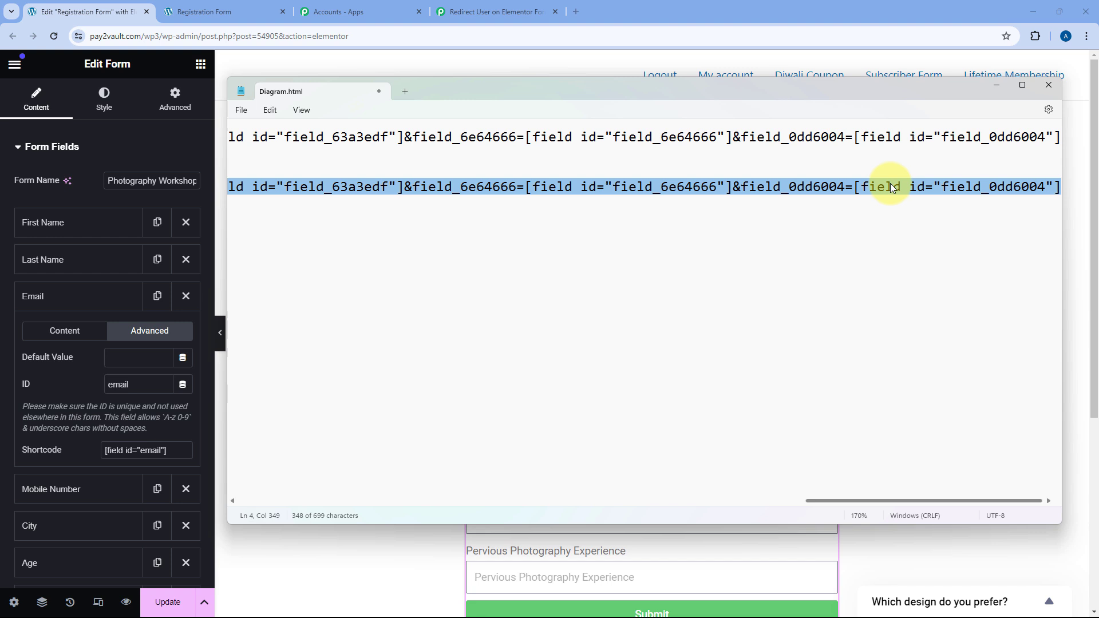
Replace Elementor's Redirect To link with the parameterized Pabbly webhook URL and save the page with Update.
{"action": "left_click", "coordinate": [998, 85]}
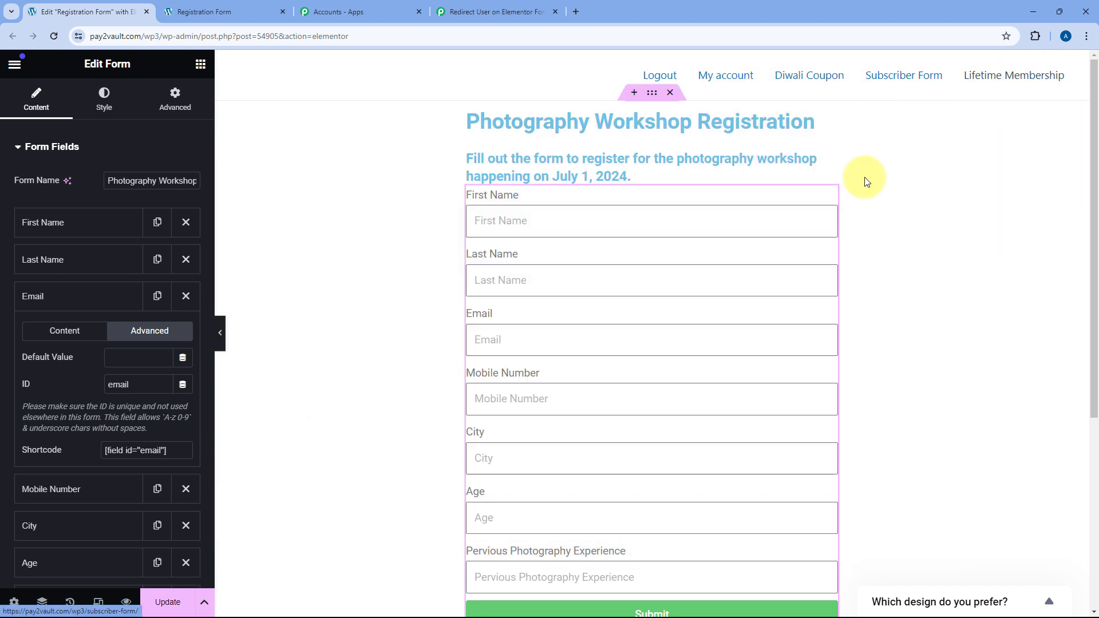
{"action": "left_click", "coordinate": [17, 146]}
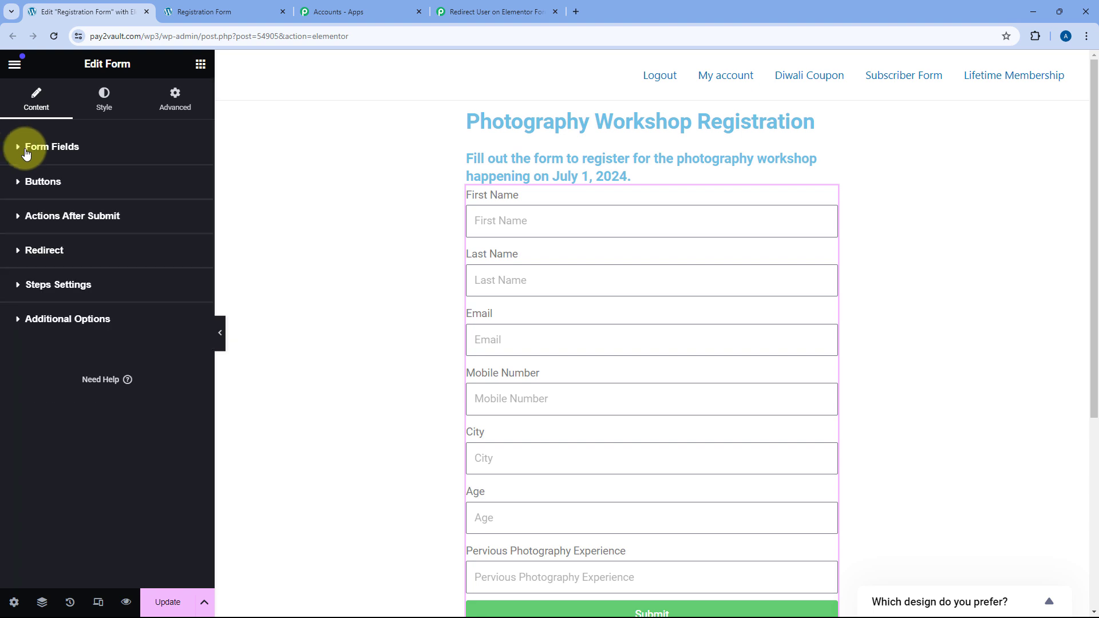
{"action": "left_click", "coordinate": [44, 250]}
{"action": "triple_click", "coordinate": [51, 304]}
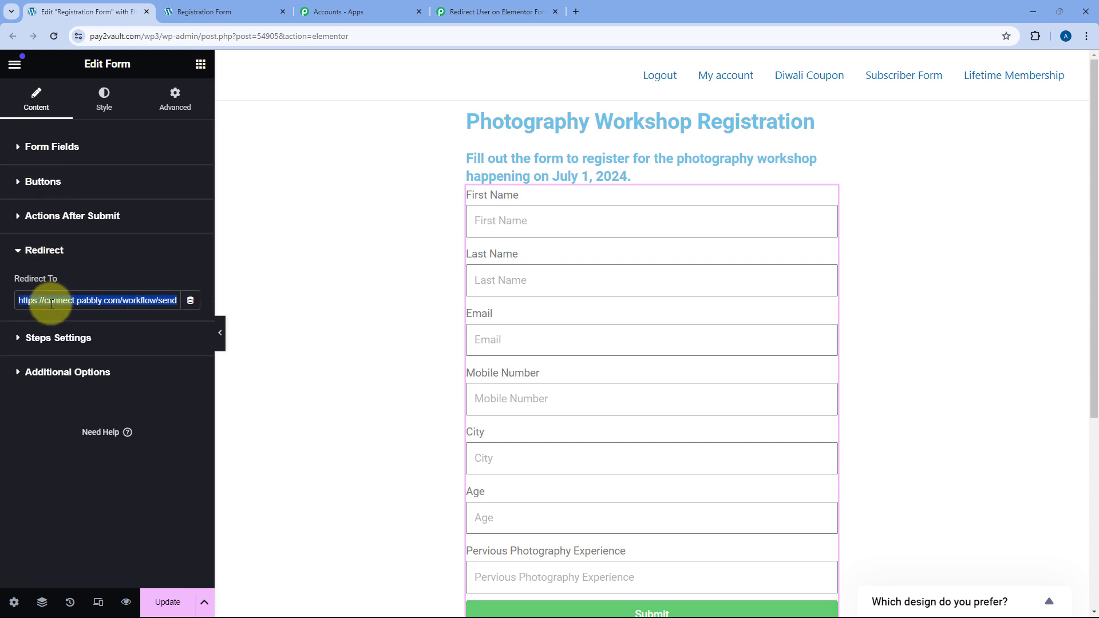
{"action": "key", "text": "BackSpace"}
{"action": "right_click", "coordinate": [66, 305]}
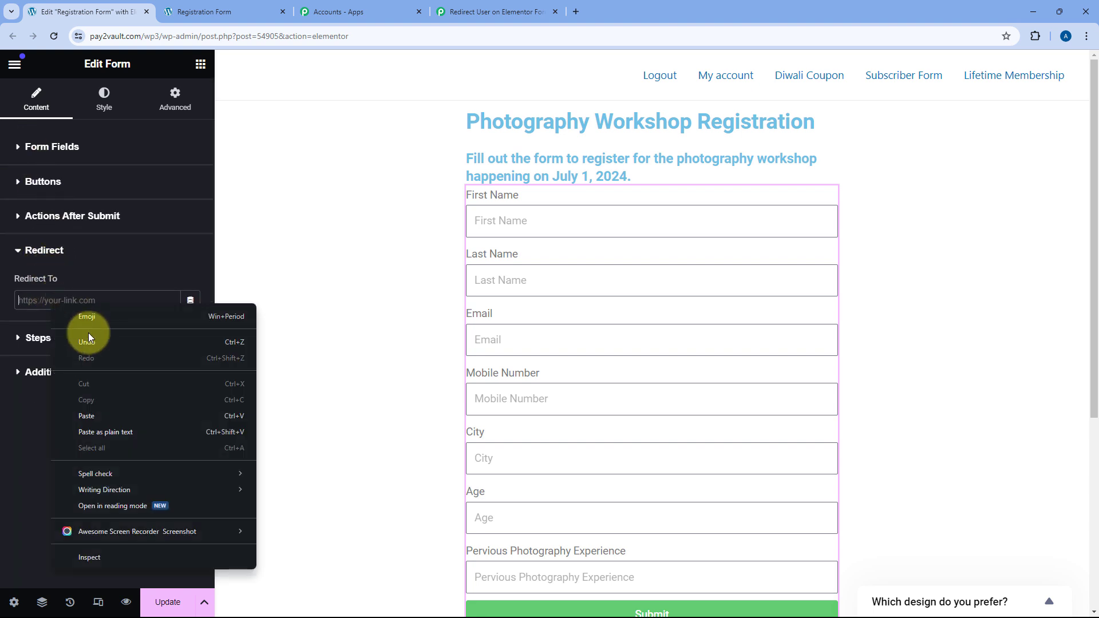
{"action": "left_click", "coordinate": [87, 414]}
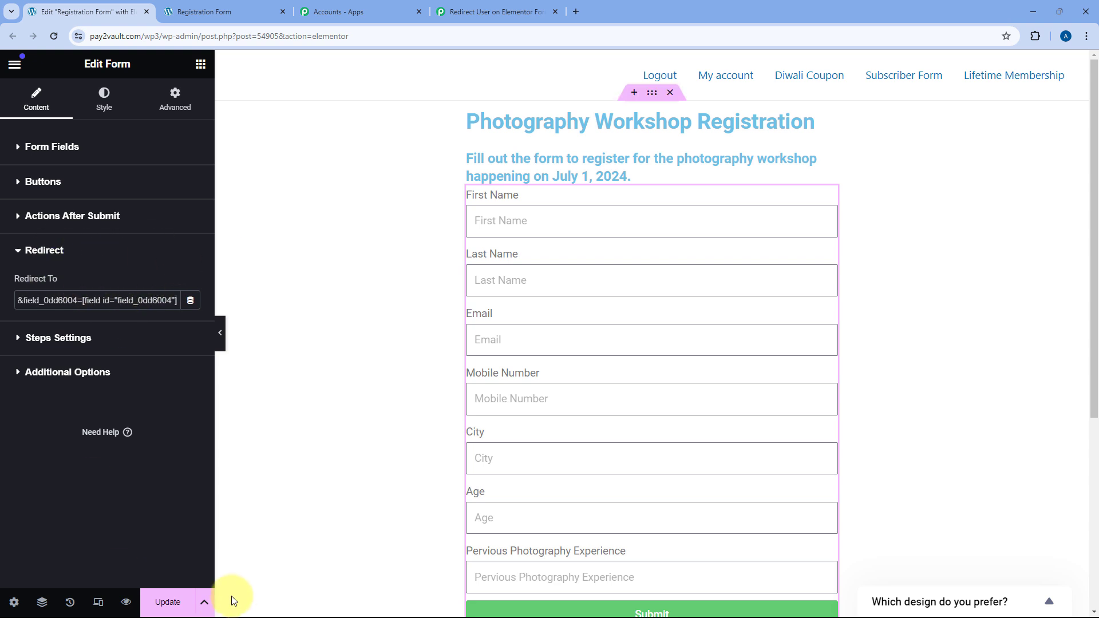
{"action": "left_click", "coordinate": [167, 601]}
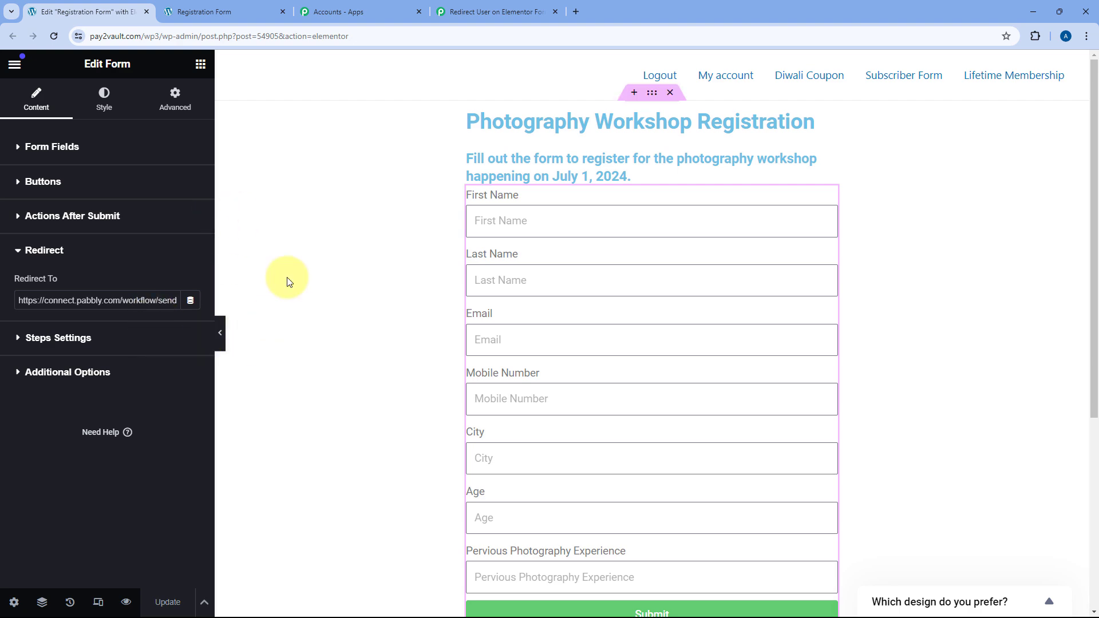
Check the Pabbly trigger shows 'Waiting For Webhook Response', then go back to the registration form preview.
{"action": "left_click", "coordinate": [513, 6]}
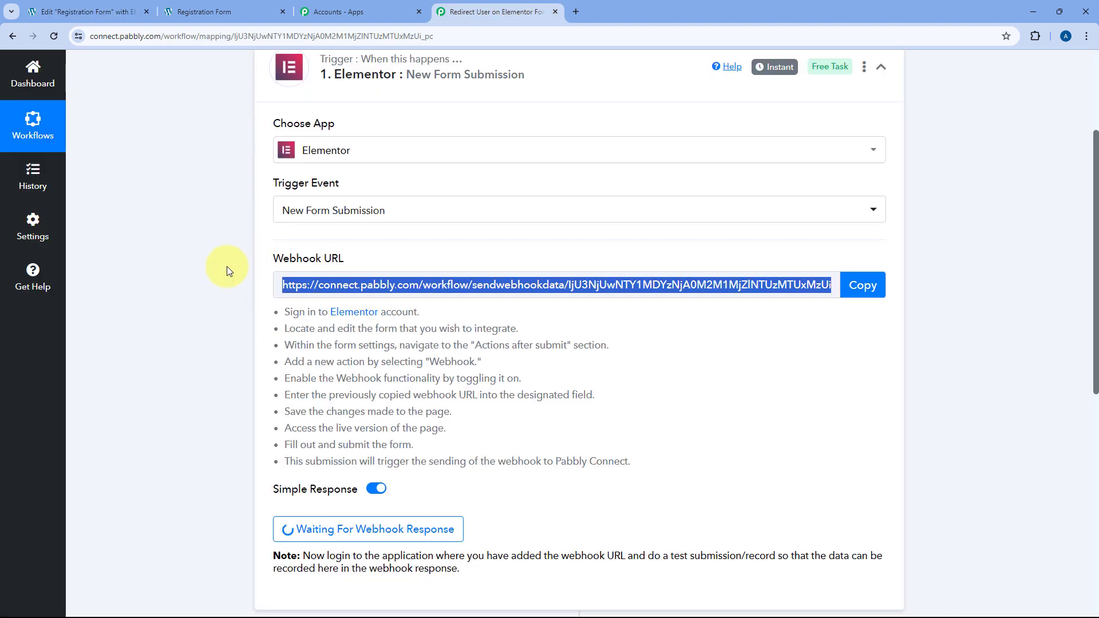
{"action": "scroll", "coordinate": [223, 269], "scroll_direction": "down", "scroll_amount": 4}
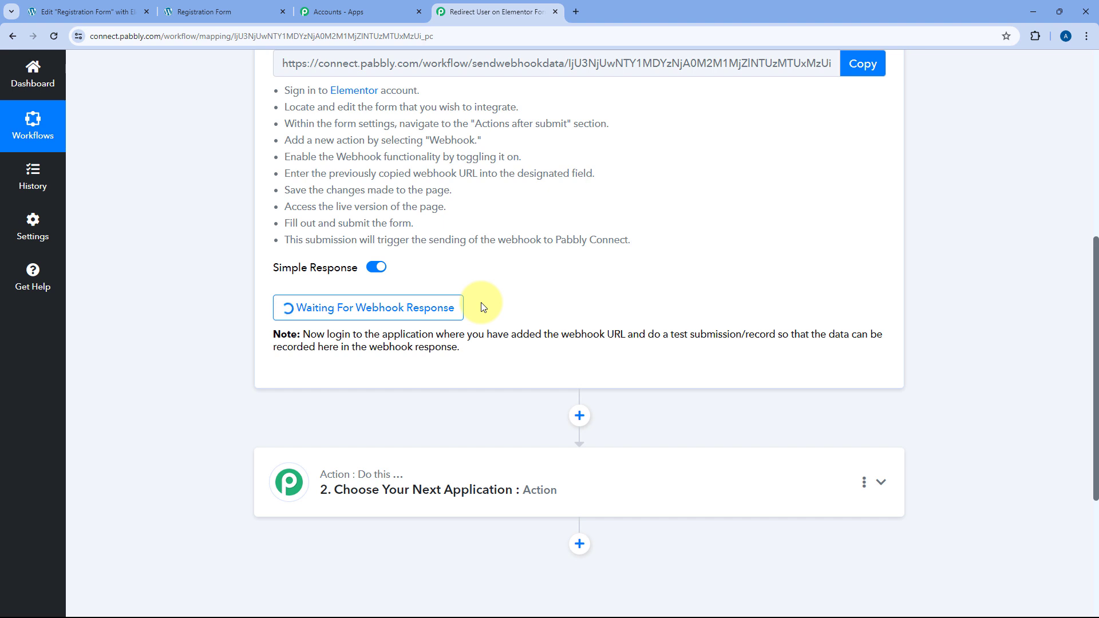
{"action": "left_click", "coordinate": [206, 11]}
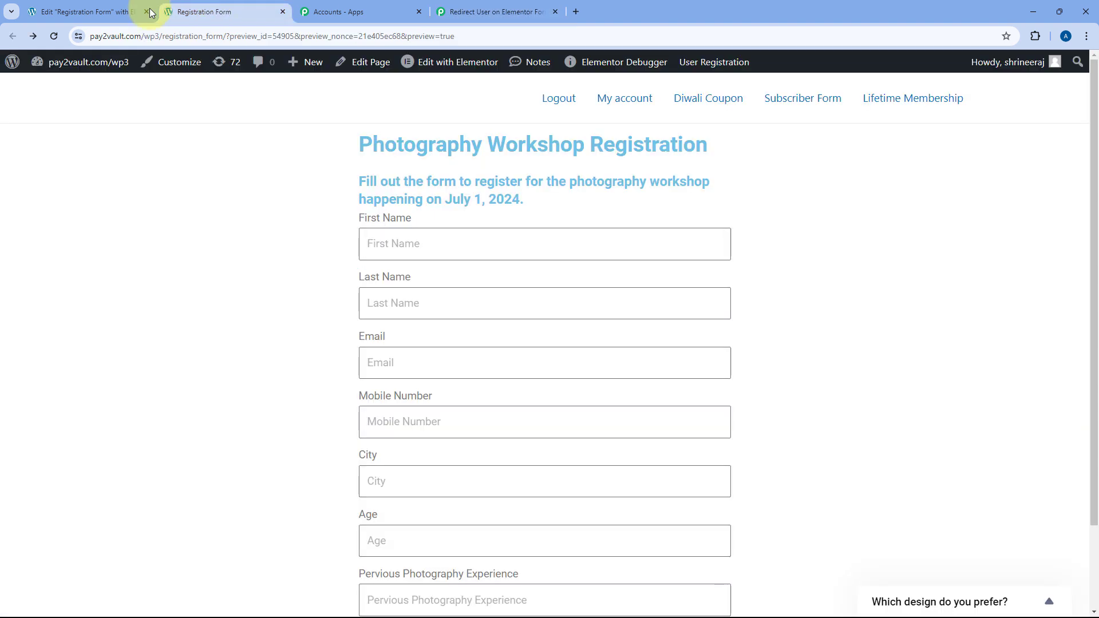
Reload the registration form and enter First Name Test, Last Name User and a test e-mail.
{"action": "left_click", "coordinate": [55, 35]}
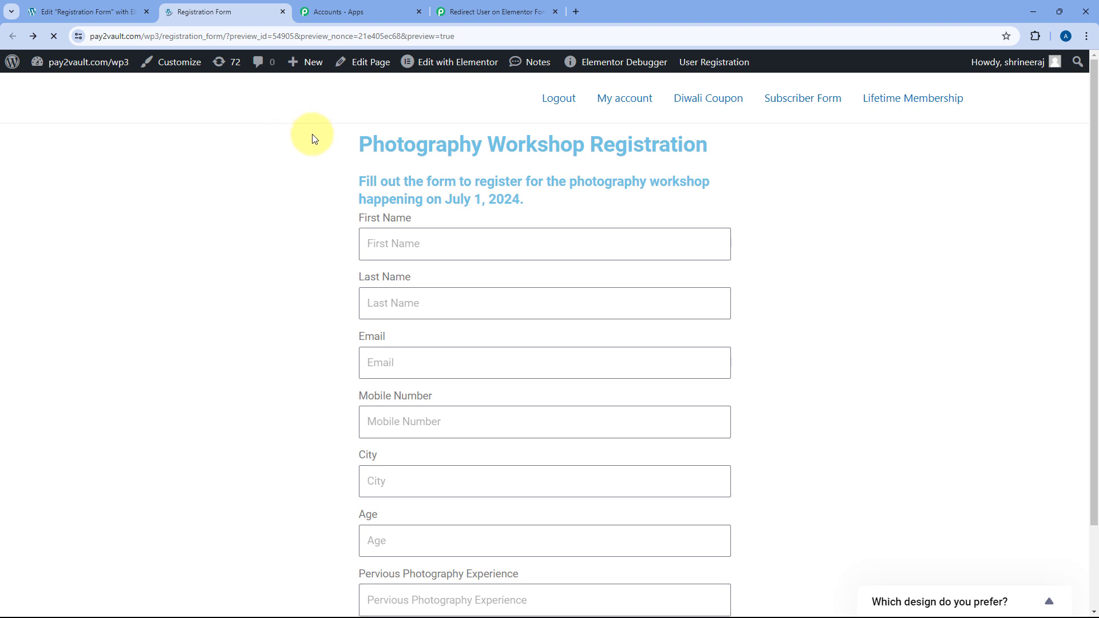
{"action": "left_click", "coordinate": [393, 240]}
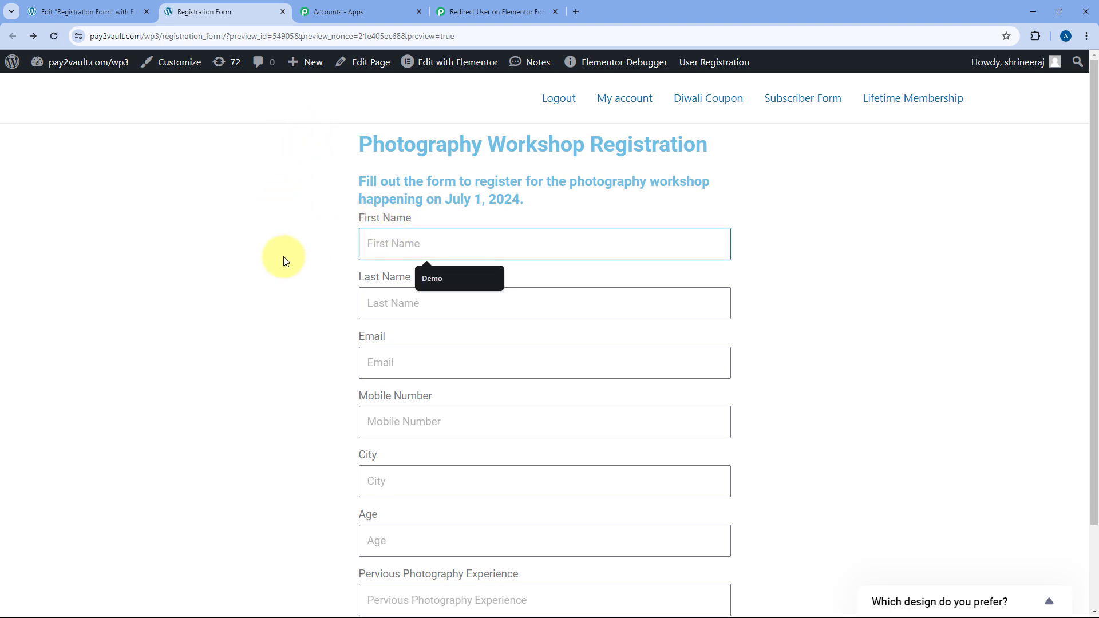
{"action": "type", "text": "Test"}
{"action": "key", "text": "Tab"}
{"action": "type", "text": "Use"}
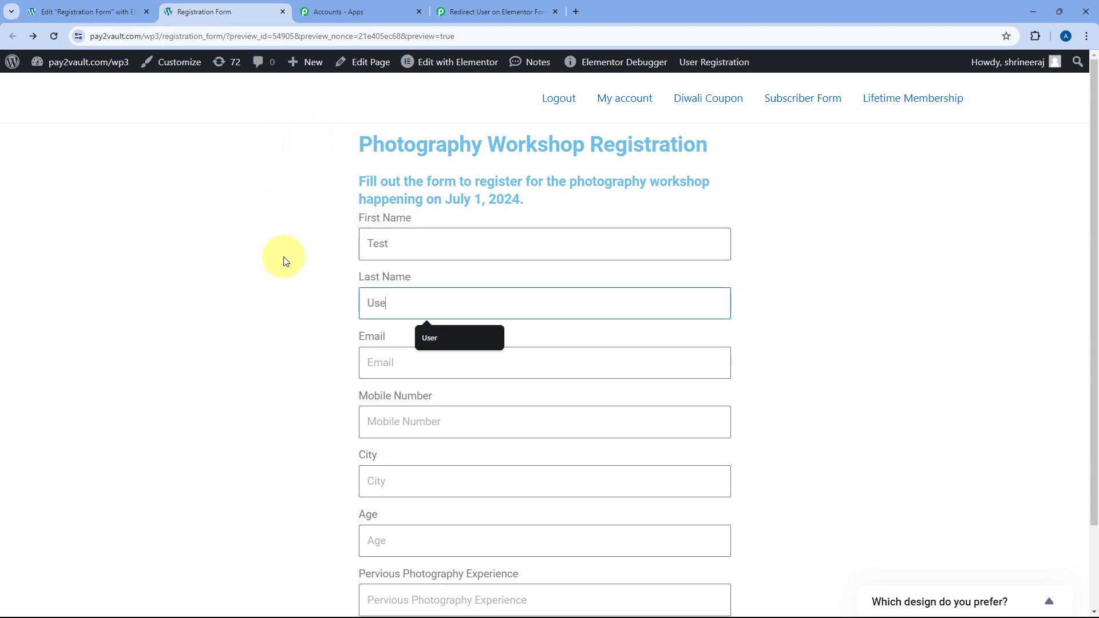
{"action": "type", "text": "r"}
{"action": "key", "text": "Tab"}
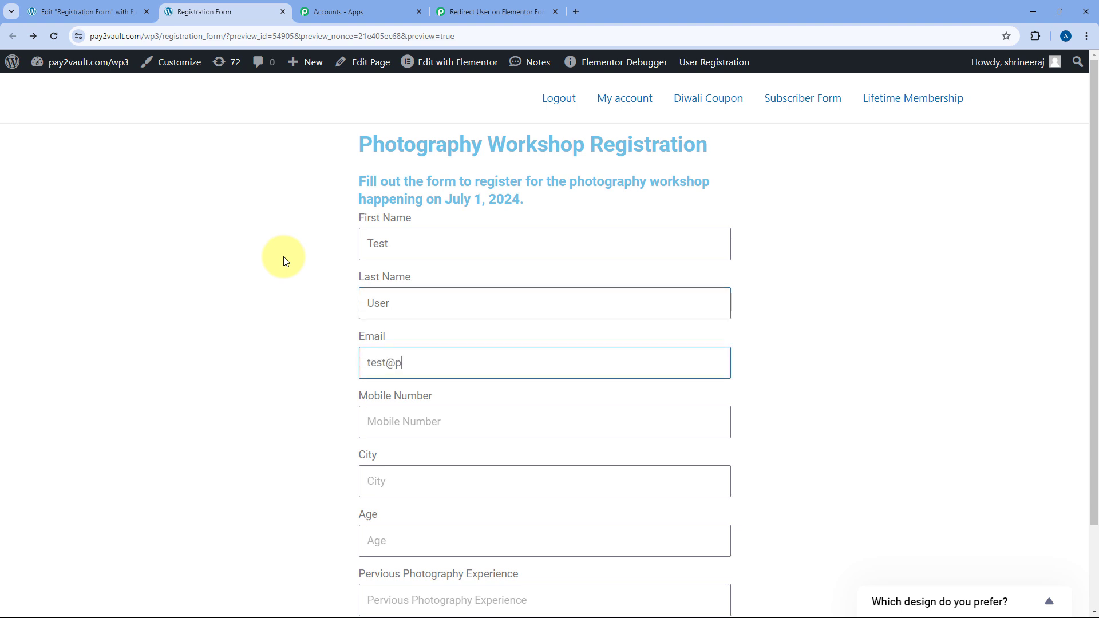
{"action": "key", "text": "Tab"}
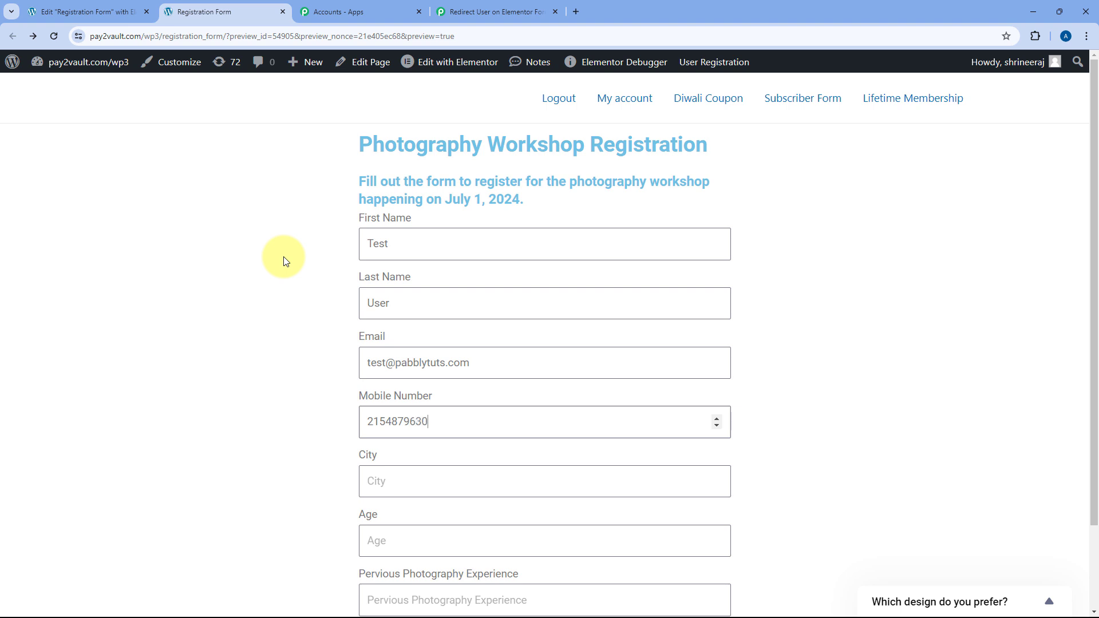
Fill City with Bhopal and photography experience with None from the autofill suggestions.
{"action": "scroll", "coordinate": [343, 309], "scroll_direction": "down", "scroll_amount": 2}
{"action": "left_click", "coordinate": [389, 380]}
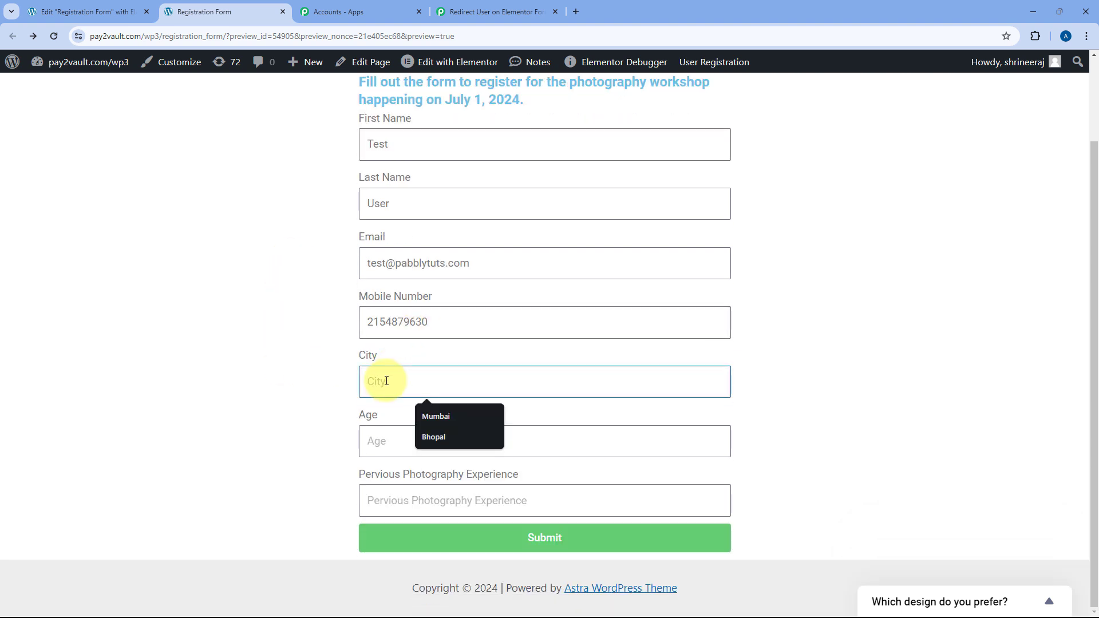
{"action": "left_click", "coordinate": [448, 439]}
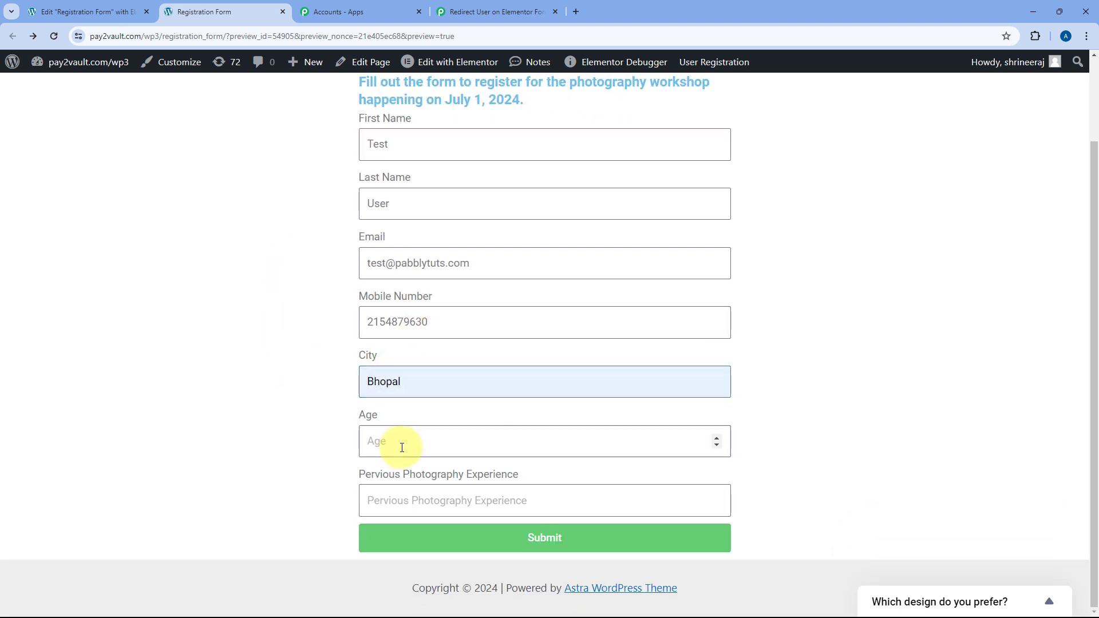
{"action": "left_click", "coordinate": [399, 499]}
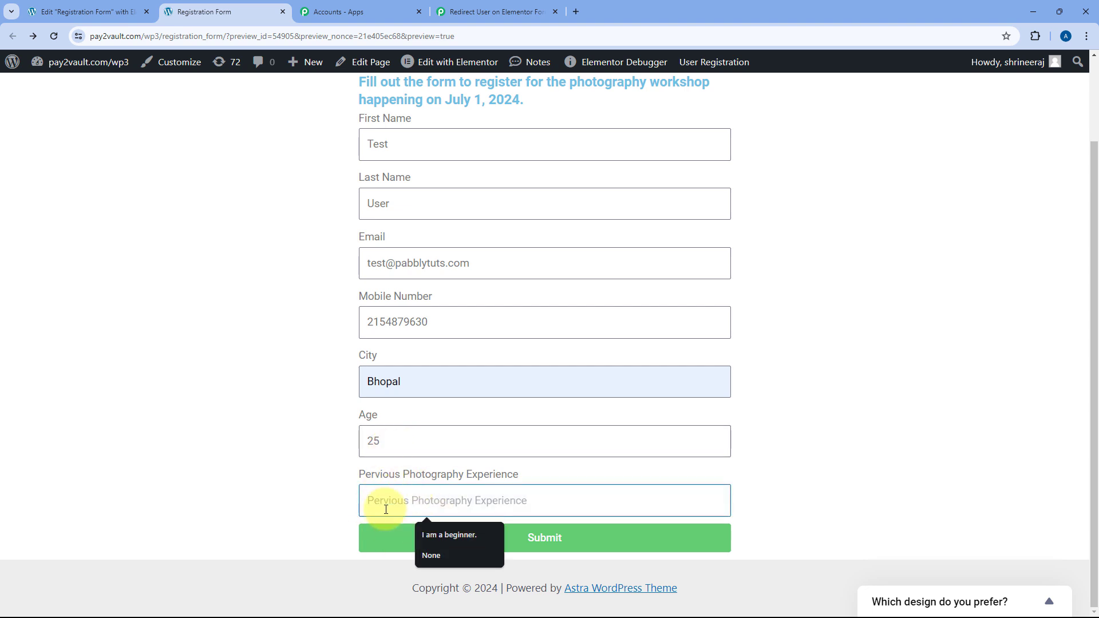
{"action": "left_click", "coordinate": [448, 556]}
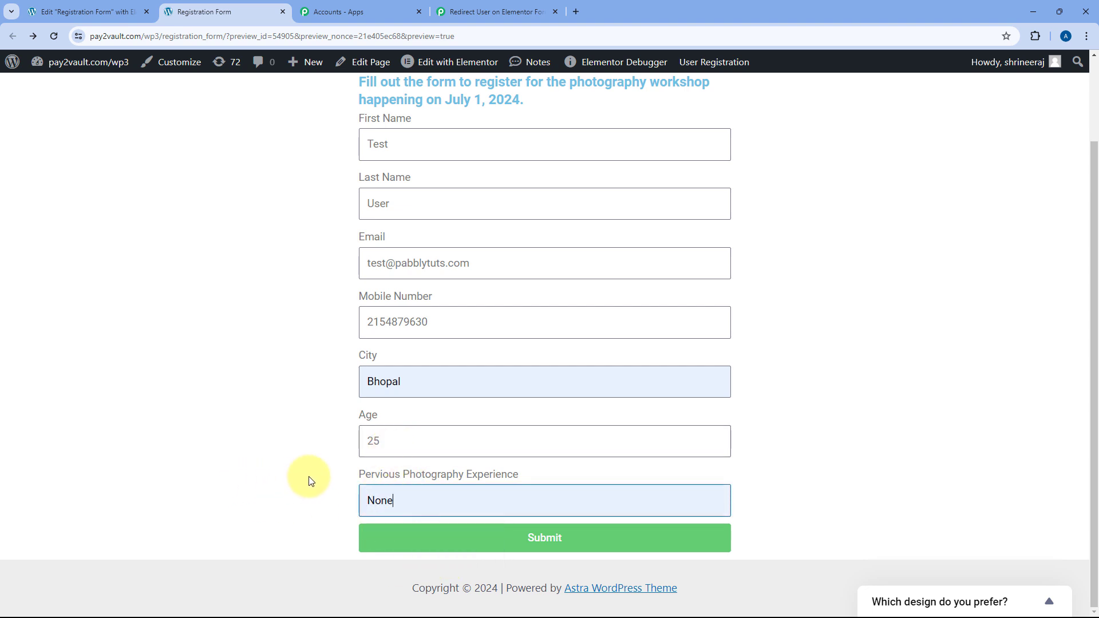
Submit the test registration and inspect the field values carried in the webhook URL in the address bar.
{"action": "left_click", "coordinate": [501, 542]}
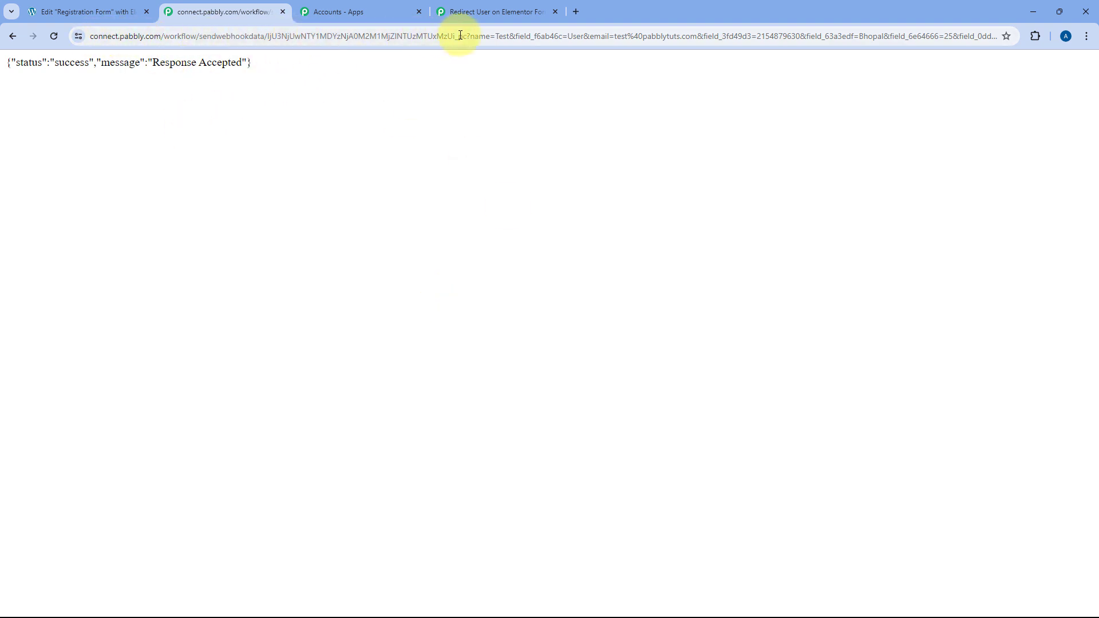
{"action": "left_click_drag", "start_coordinate": [472, 36], "coordinate": [893, 45]}
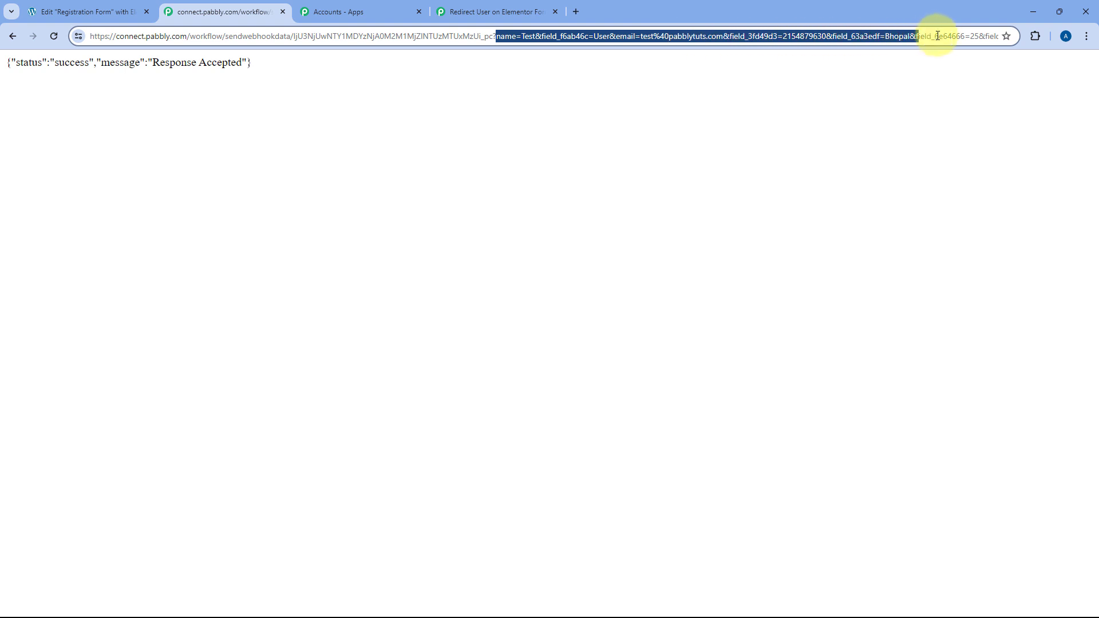
{"action": "left_click_drag", "start_coordinate": [911, 37], "coordinate": [1013, 35]}
{"action": "left_click", "coordinate": [698, 107]}
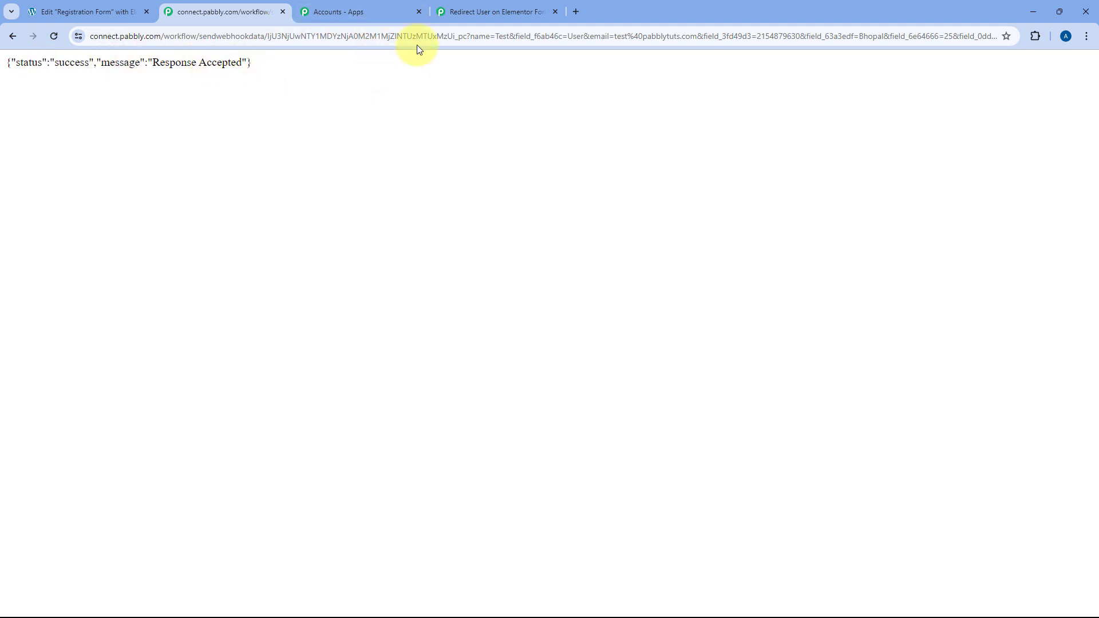
Review the captured response values in the Pabbly trigger: Test, User, 25, Bhopal, phone, None and e-mail.
{"action": "left_click", "coordinate": [486, 11]}
{"action": "scroll", "coordinate": [182, 266], "scroll_direction": "down", "scroll_amount": 4}
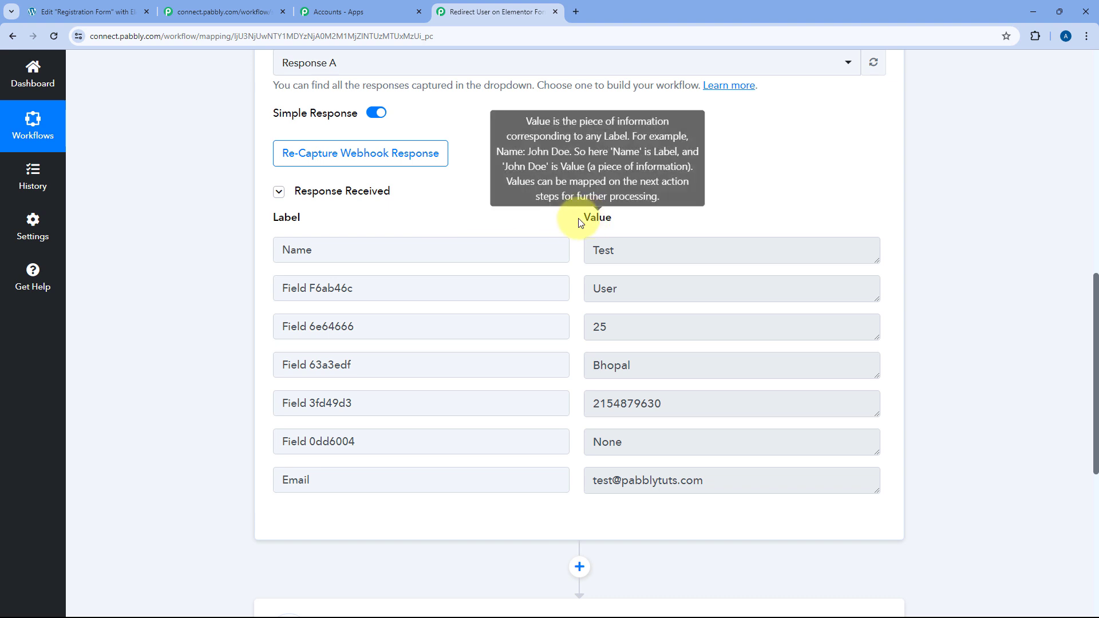
{"action": "scroll", "coordinate": [584, 251], "scroll_direction": "down", "scroll_amount": 1}
{"action": "double_click", "coordinate": [628, 192]}
{"action": "double_click", "coordinate": [639, 233]}
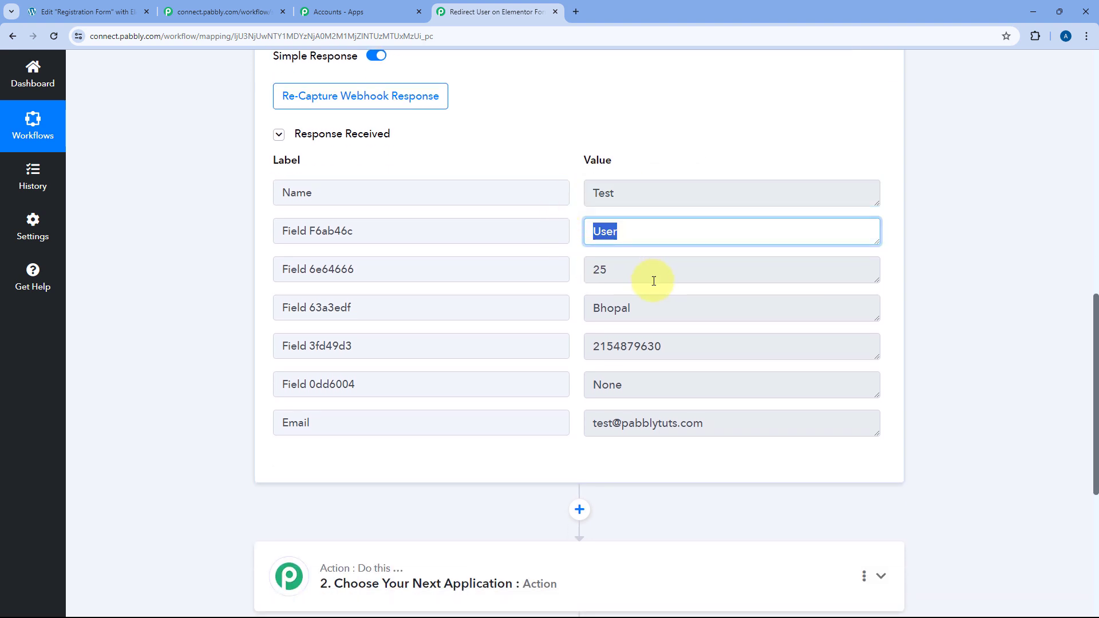
{"action": "double_click", "coordinate": [653, 276]}
{"action": "double_click", "coordinate": [657, 307]}
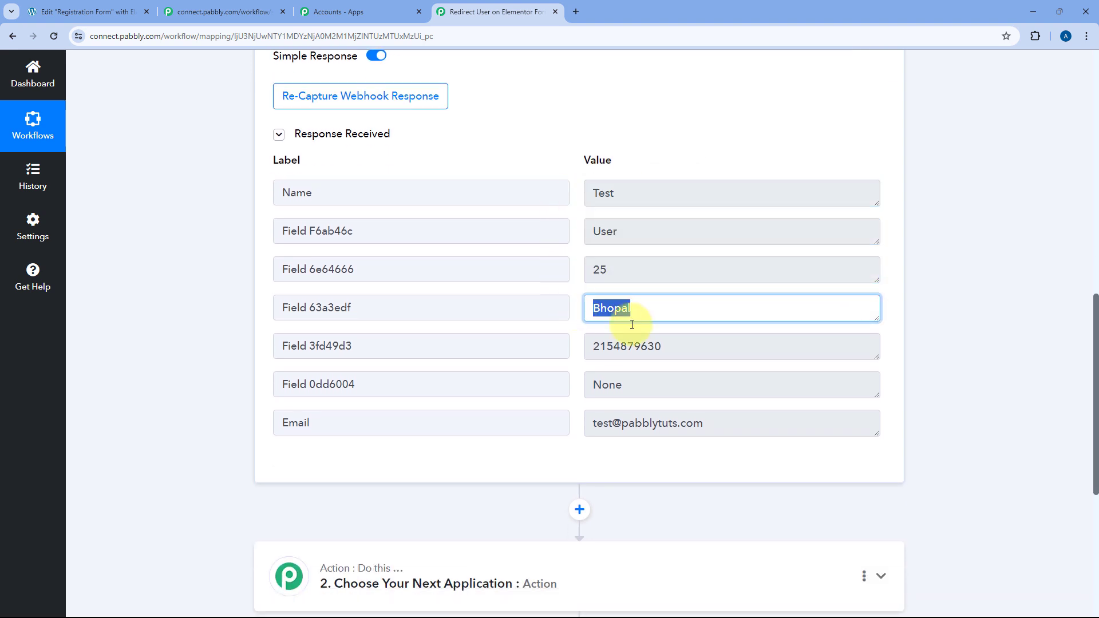
{"action": "left_click_drag", "start_coordinate": [663, 347], "coordinate": [571, 354]}
{"action": "left_click_drag", "start_coordinate": [636, 381], "coordinate": [588, 385]}
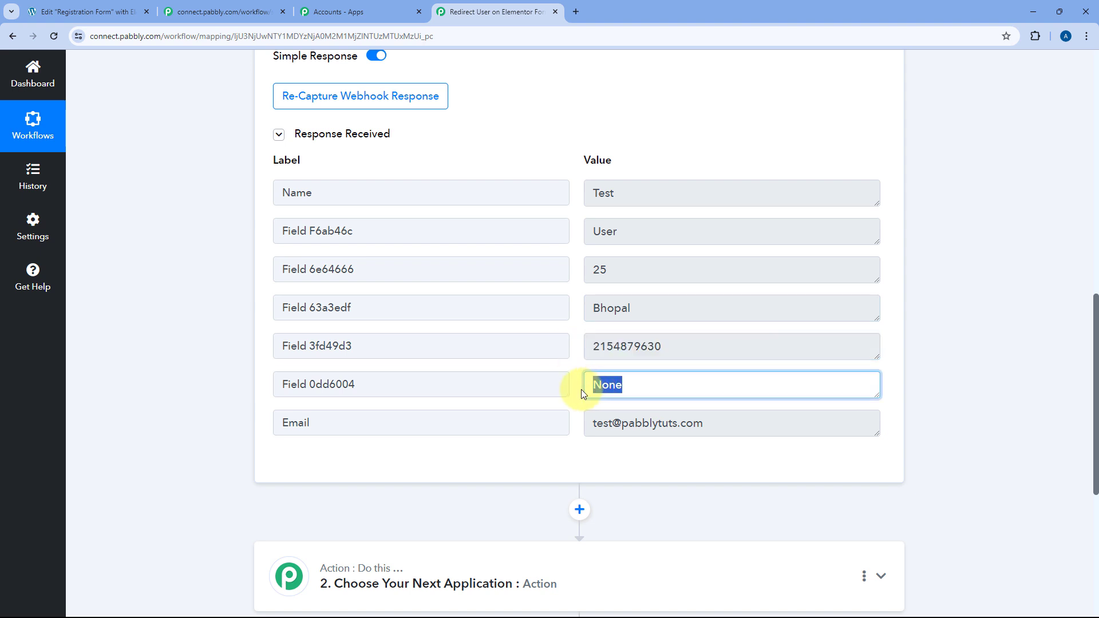
{"action": "left_click_drag", "start_coordinate": [693, 423], "coordinate": [569, 306]}
{"action": "left_click", "coordinate": [570, 307]}
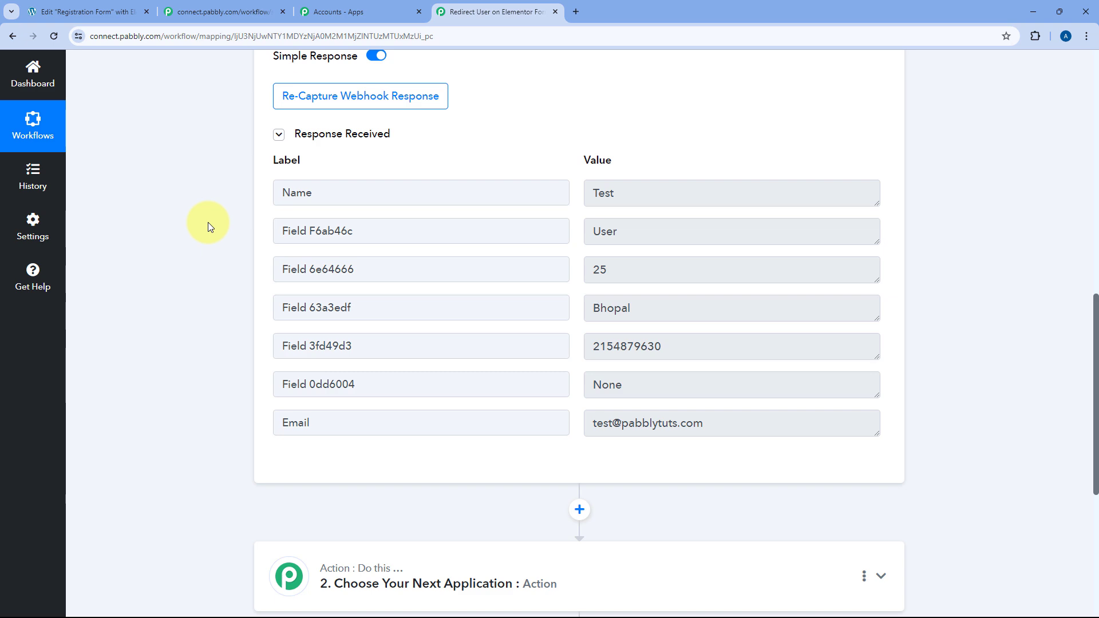
{"action": "scroll", "coordinate": [208, 222], "scroll_direction": "down", "scroll_amount": 5}
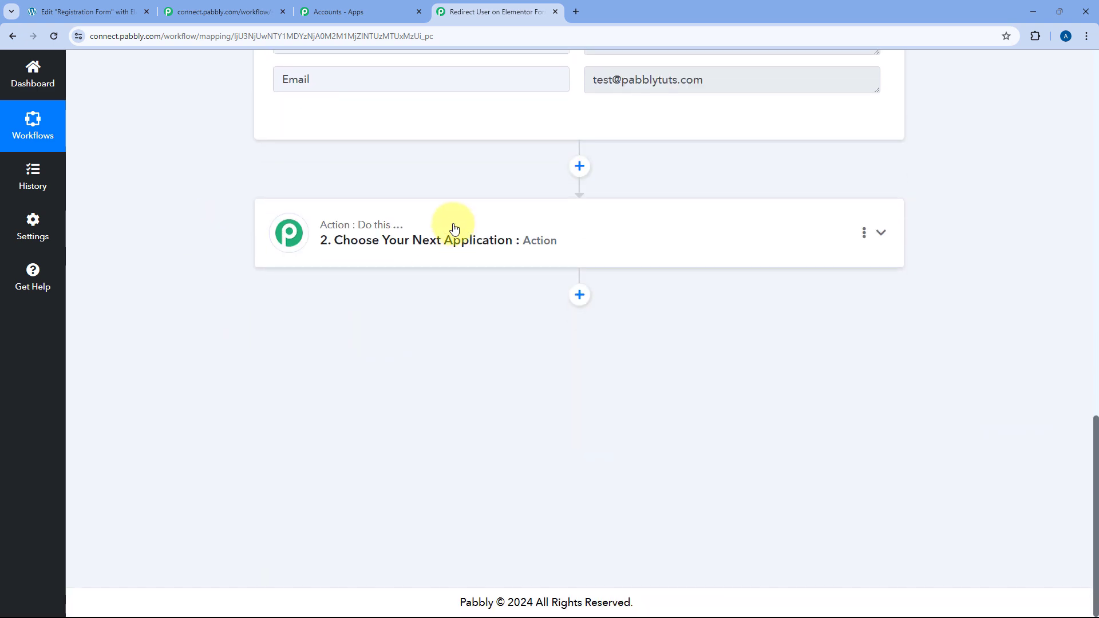
Set the action step's app to Dynamic Web Page (Pabbly) with the Generate Web Page URL event.
{"action": "left_click", "coordinate": [454, 229]}
{"action": "left_click", "coordinate": [341, 292]}
{"action": "type", "text": "D"}
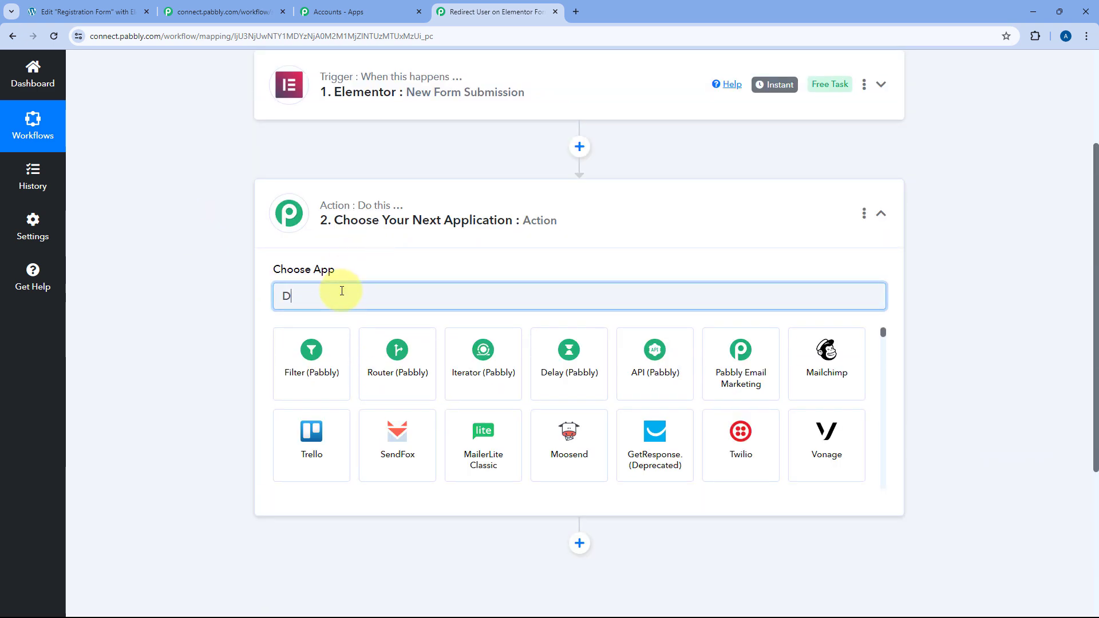
{"action": "type", "text": "ya"}
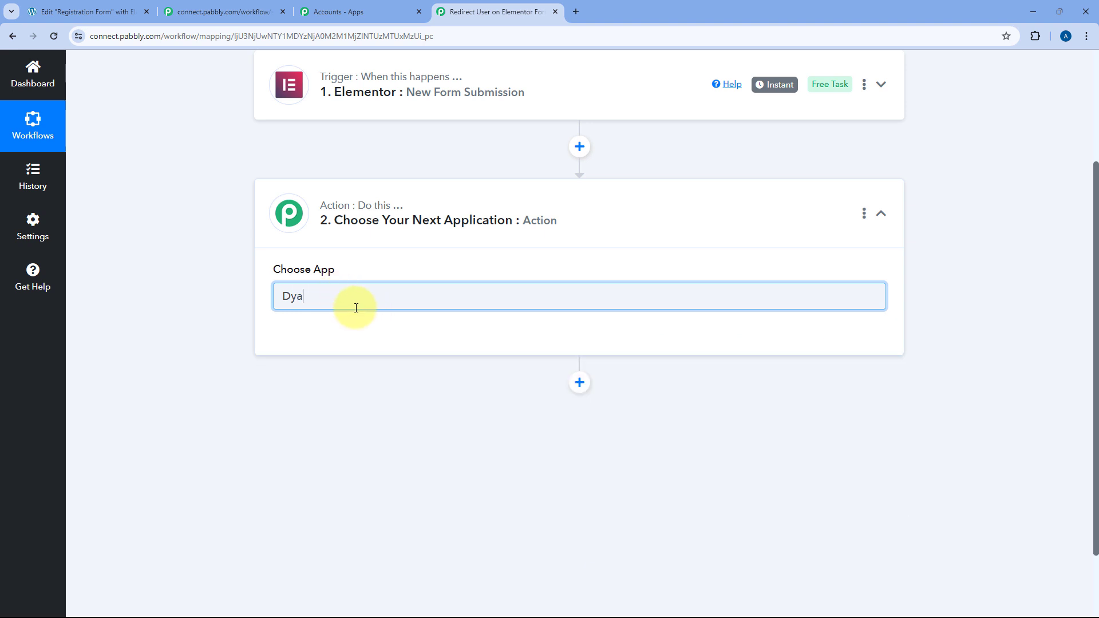
{"action": "key", "text": "BackSpace"}
{"action": "left_click", "coordinate": [746, 350]}
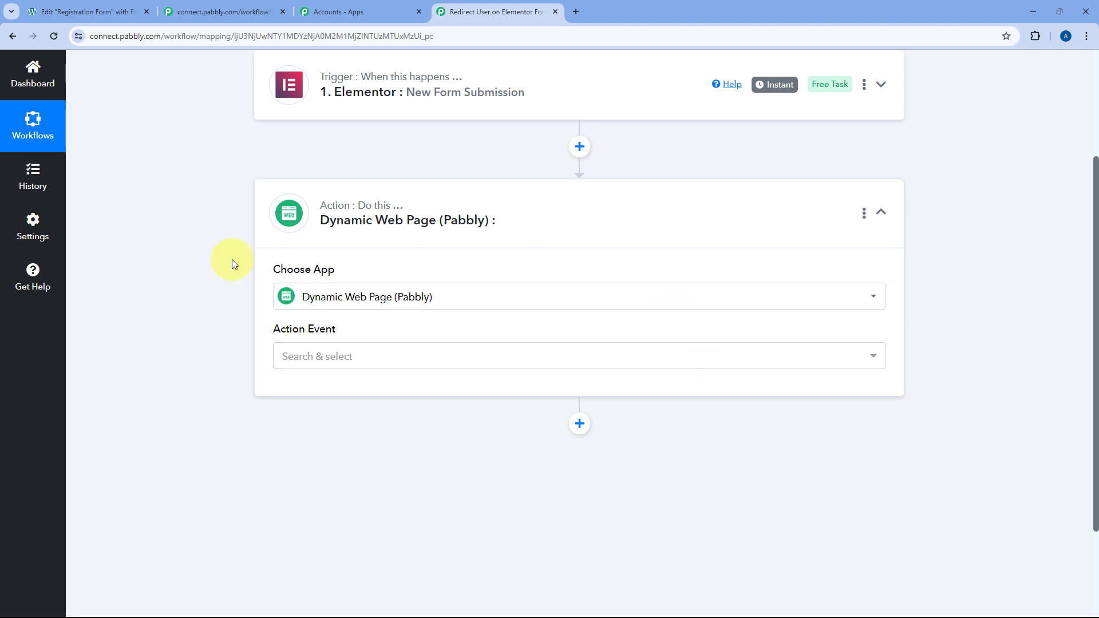
{"action": "scroll", "coordinate": [410, 320], "scroll_direction": "down", "scroll_amount": 1}
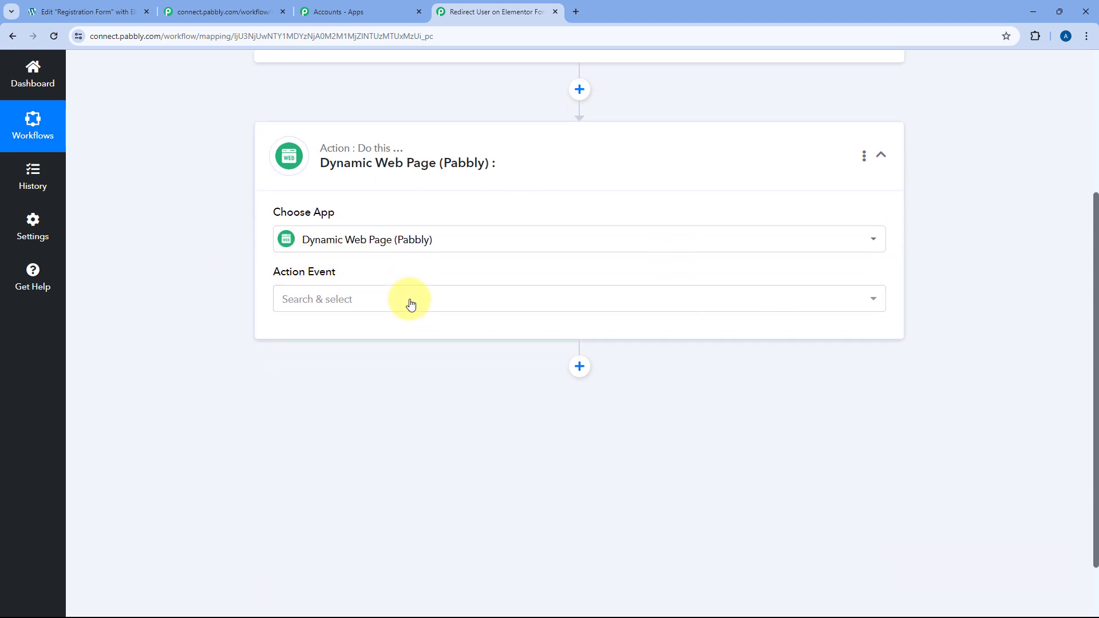
{"action": "left_click", "coordinate": [363, 299]}
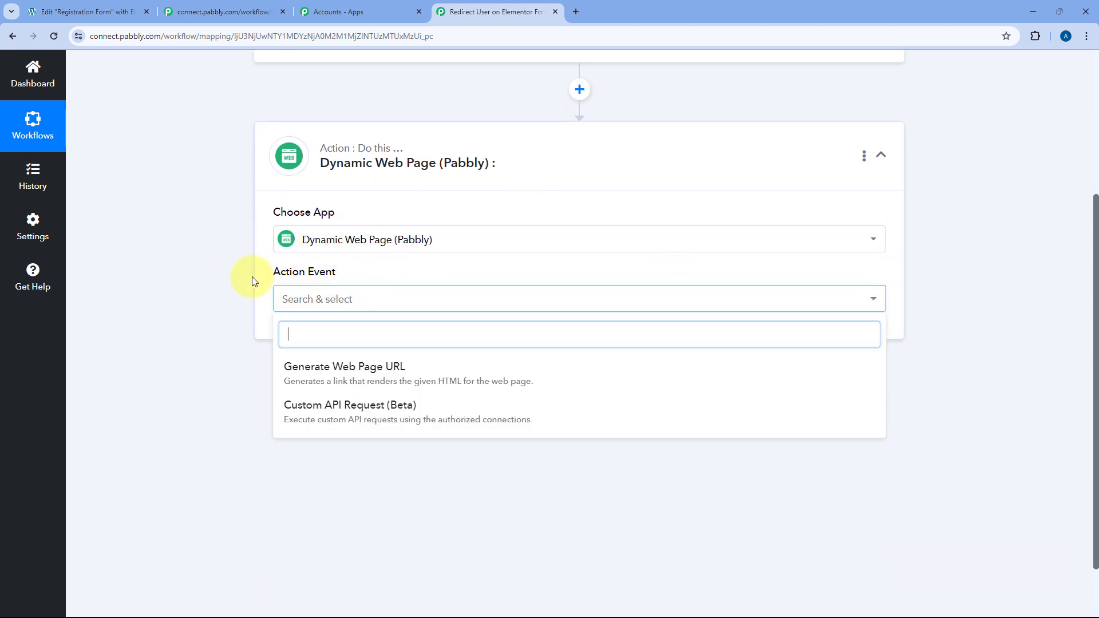
{"action": "left_click", "coordinate": [318, 380]}
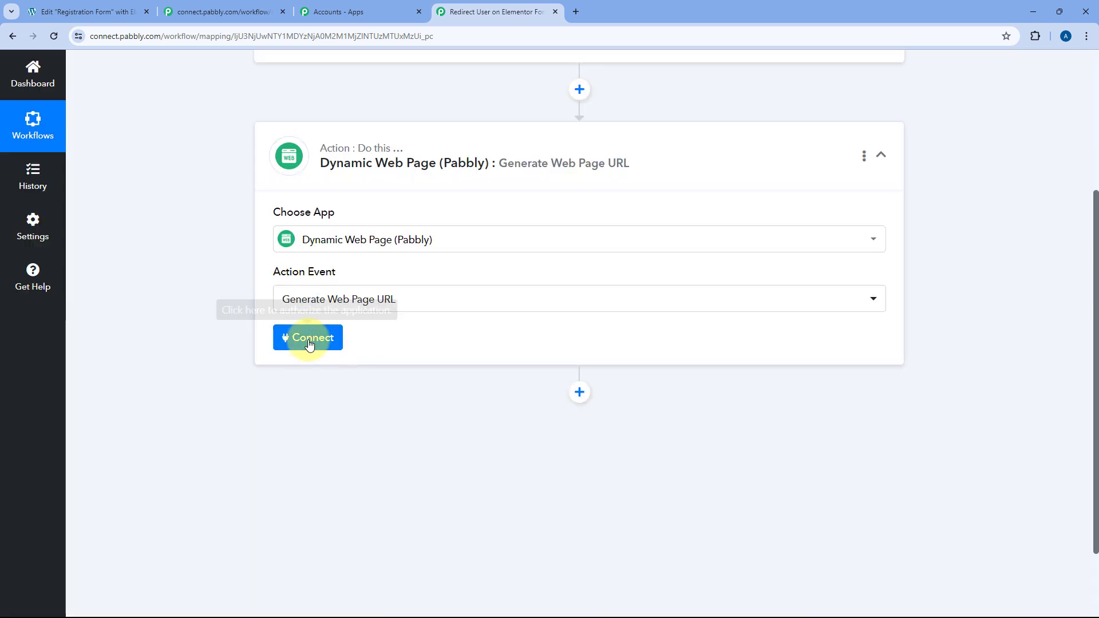
Connect the Dynamic Web Page : Generate Web Page URL action to reveal its HTML Content field.
{"action": "left_click", "coordinate": [309, 341]}
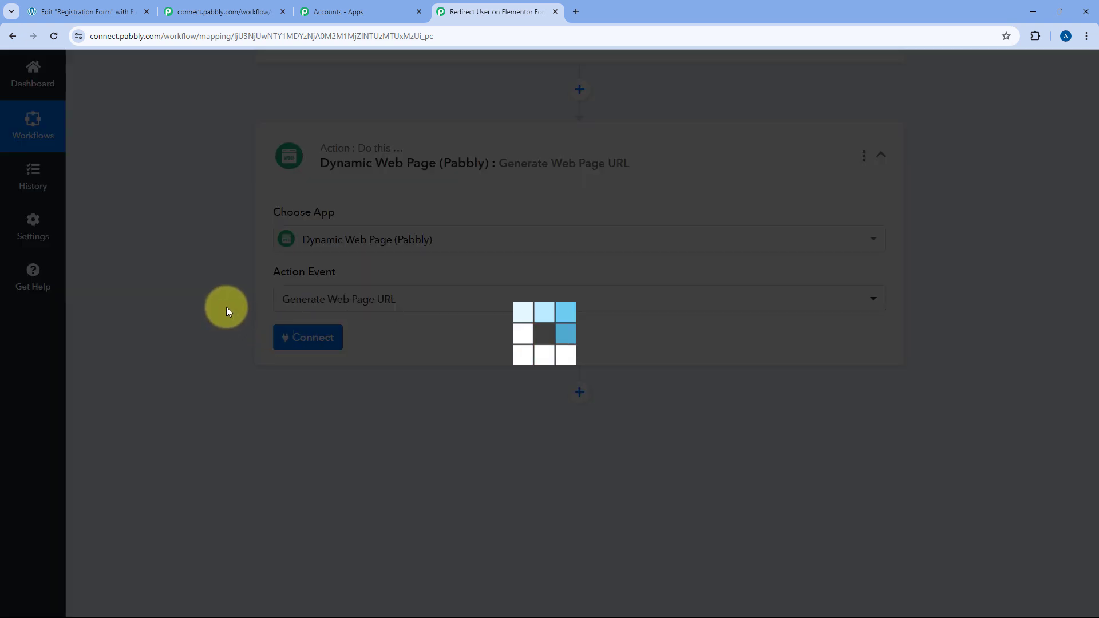
{"action": "scroll", "coordinate": [222, 297], "scroll_direction": "down", "scroll_amount": 2}
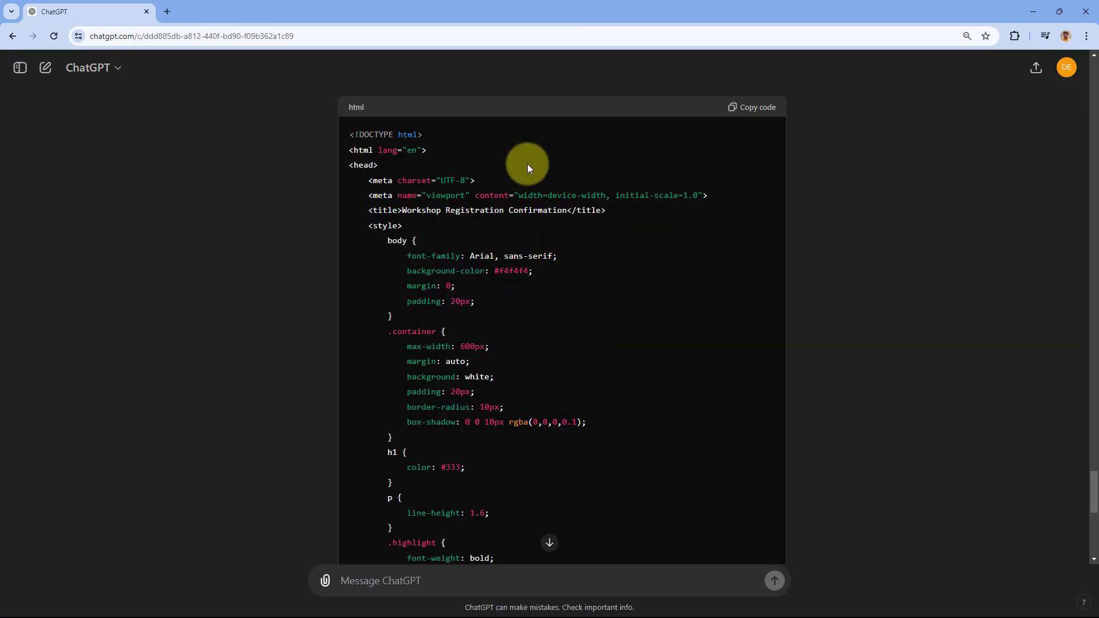
Copy the workshop confirmation HTML code from ChatGPT and place the cursor in Pabbly's HTML Content field.
{"action": "scroll", "coordinate": [527, 178], "scroll_direction": "down", "scroll_amount": 9}
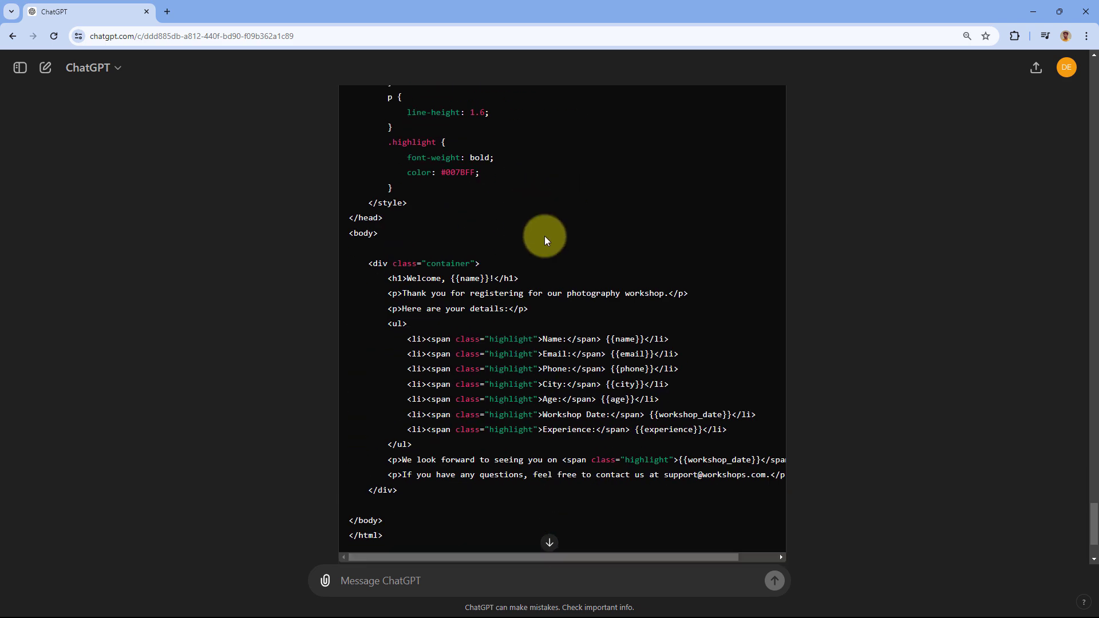
{"action": "scroll", "coordinate": [548, 243], "scroll_direction": "up", "scroll_amount": 5}
{"action": "scroll", "coordinate": [547, 244], "scroll_direction": "up", "scroll_amount": 6}
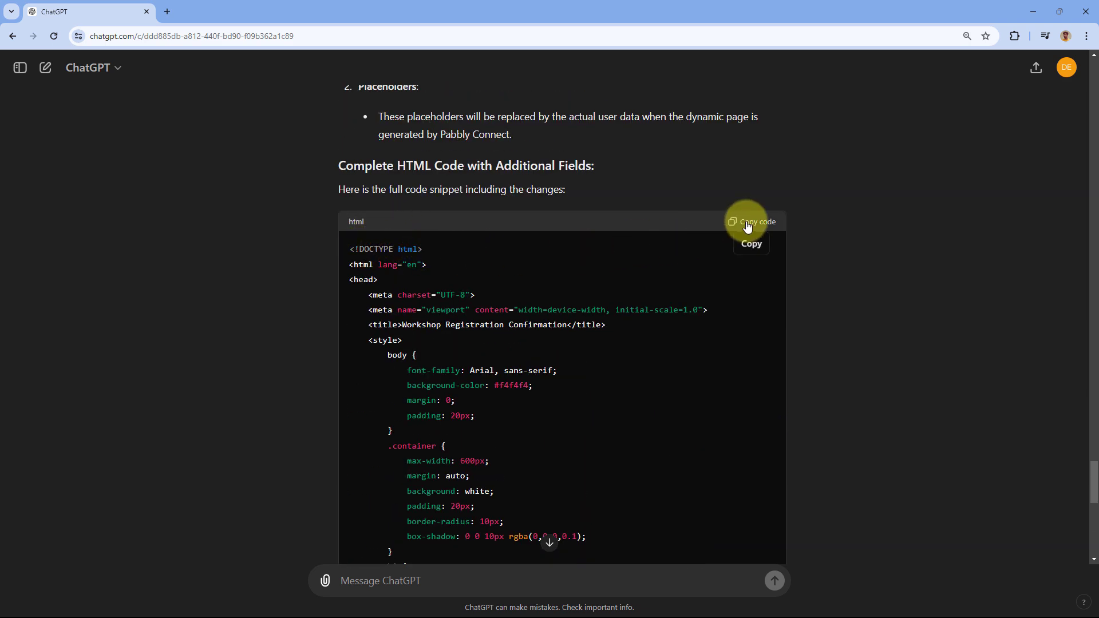
{"action": "scroll", "coordinate": [743, 226], "scroll_direction": "down", "scroll_amount": 1}
{"action": "left_click", "coordinate": [760, 172]}
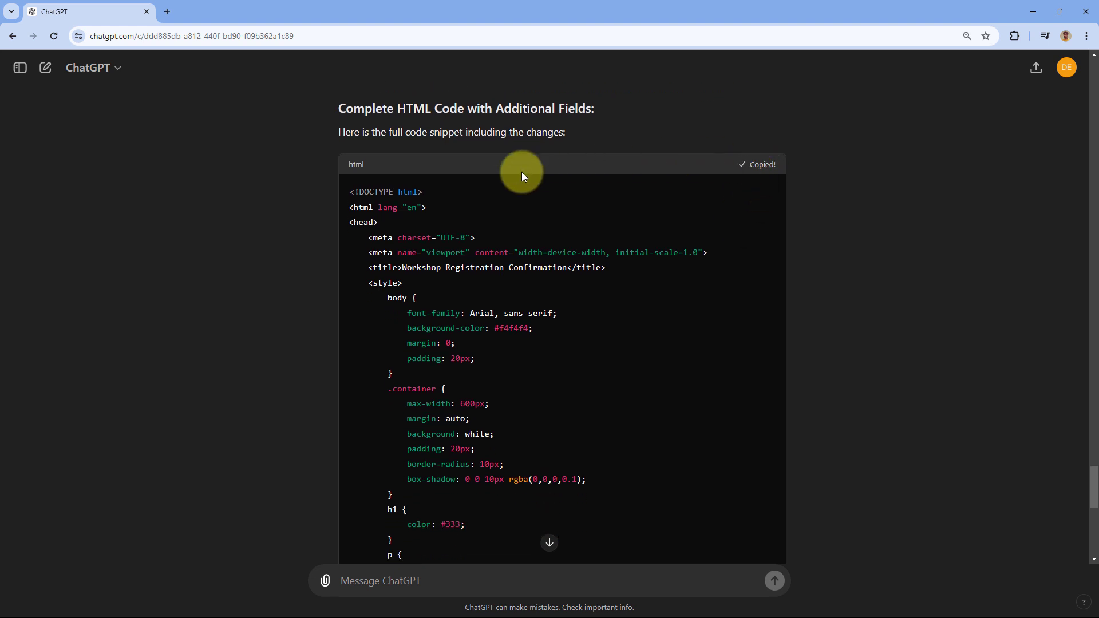
{"action": "key", "text": "alt+Tab"}
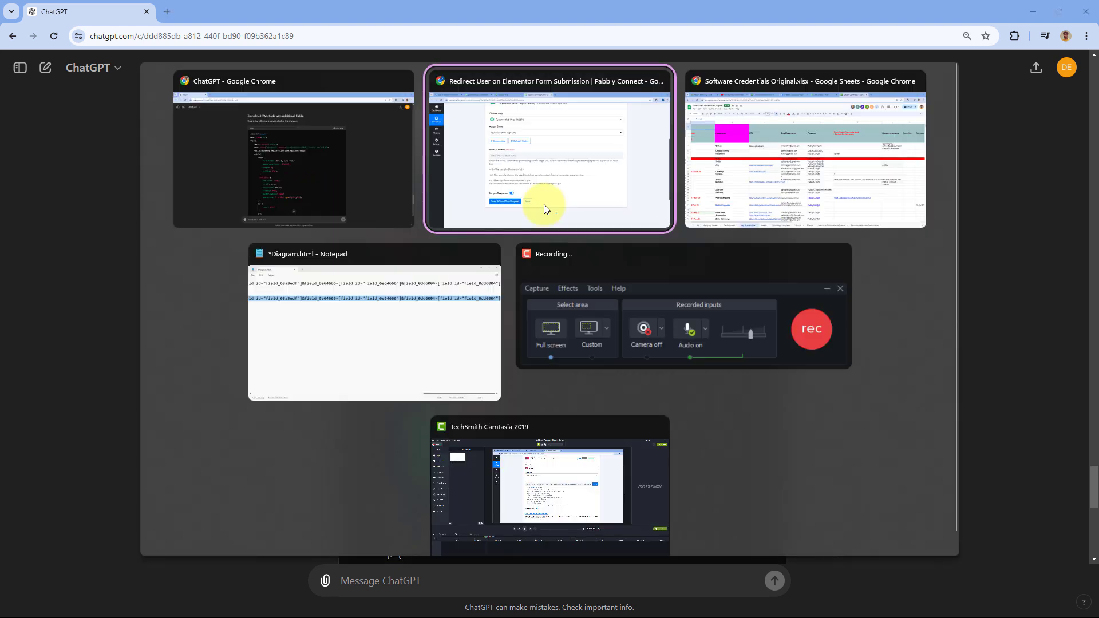
{"action": "left_click", "coordinate": [314, 288]}
Paste the workshop confirmation HTML code into the HTML Content field.
{"action": "right_click", "coordinate": [314, 287]}
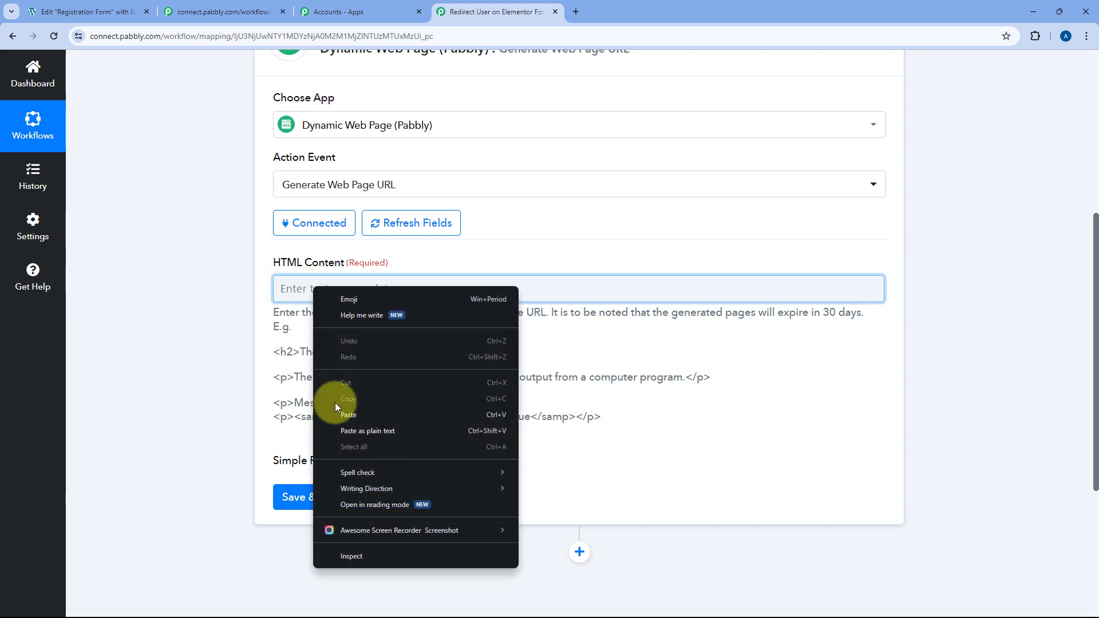
{"action": "left_click", "coordinate": [344, 418]}
{"action": "scroll", "coordinate": [686, 290], "scroll_direction": "up", "scroll_amount": 3}
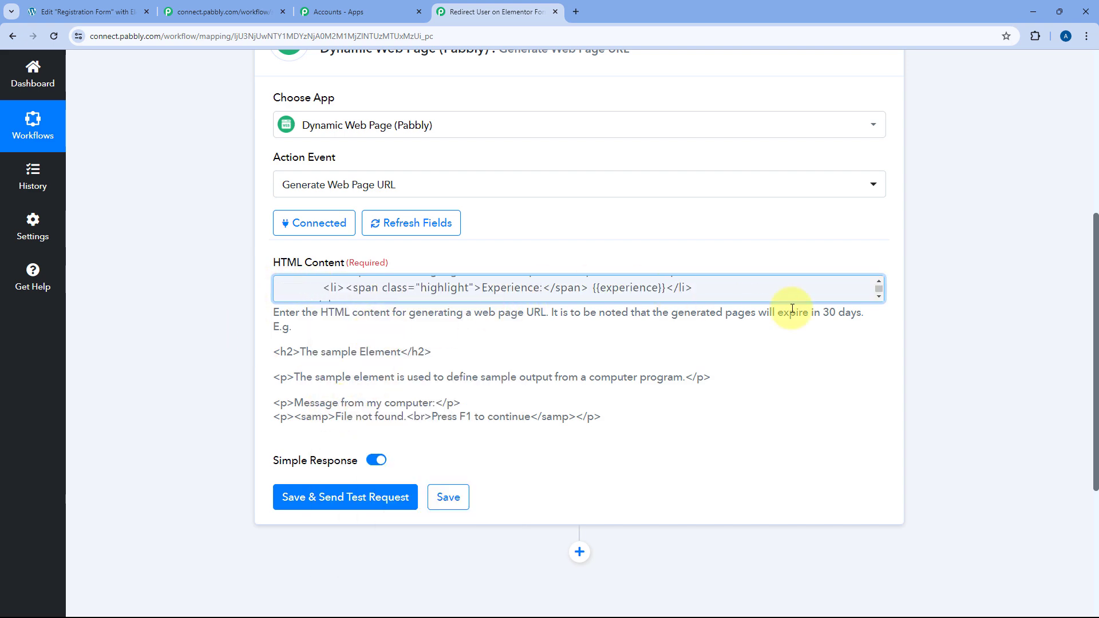
{"action": "left_click", "coordinate": [854, 293]}
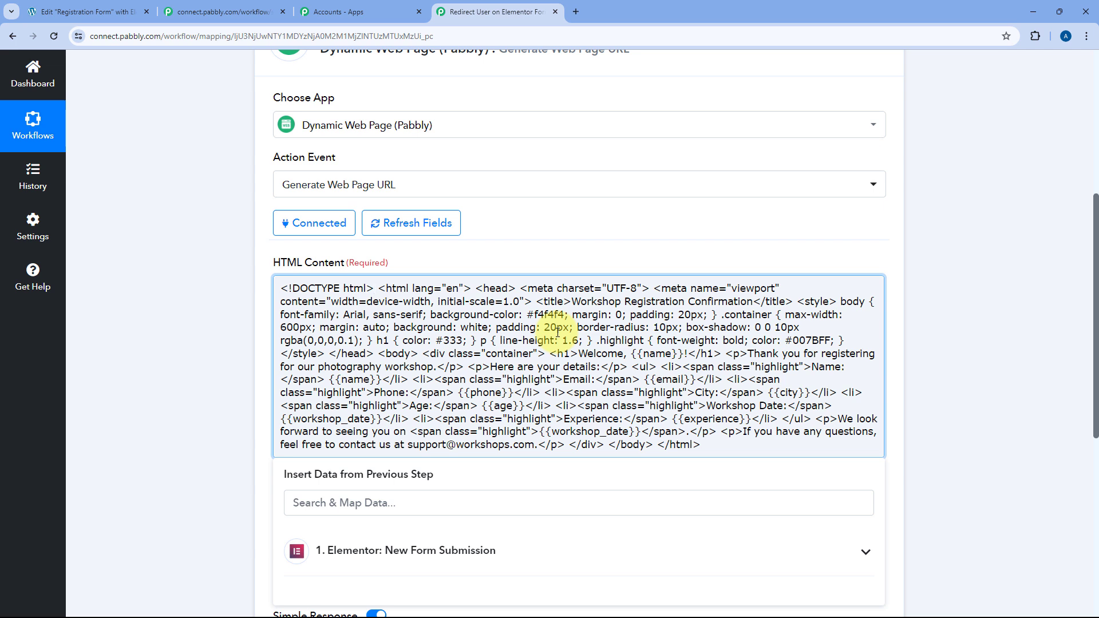
{"action": "left_click", "coordinate": [557, 333]}
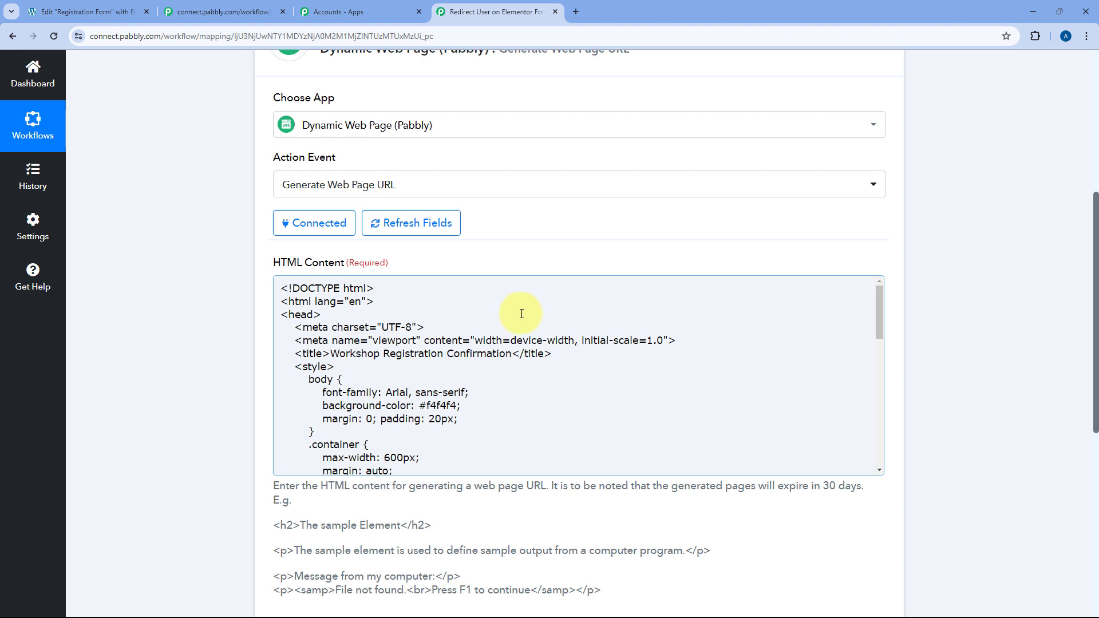
Scroll through the pasted code and select {{name}} in the Welcome heading.
{"action": "scroll", "coordinate": [392, 318], "scroll_direction": "down", "scroll_amount": 1}
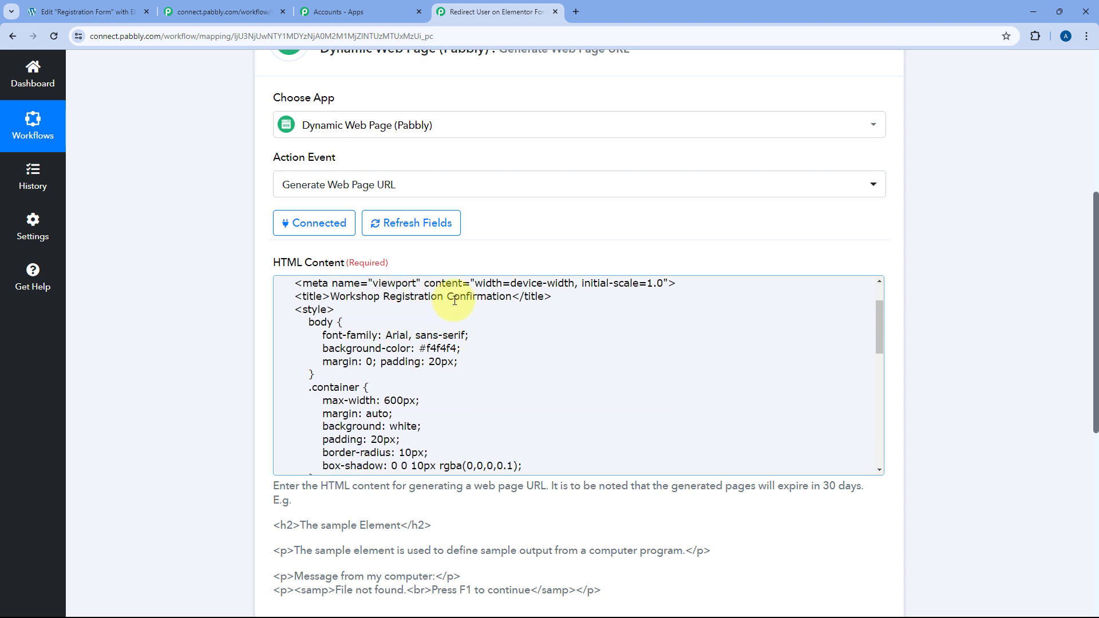
{"action": "scroll", "coordinate": [298, 359], "scroll_direction": "down", "scroll_amount": 3}
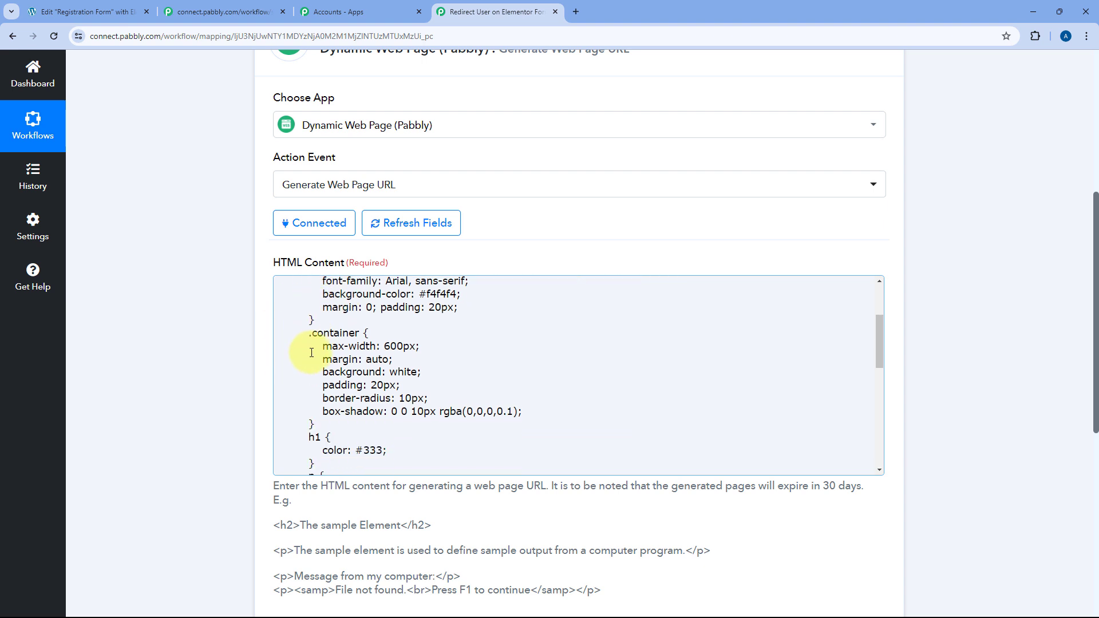
{"action": "scroll", "coordinate": [329, 354], "scroll_direction": "down", "scroll_amount": 3}
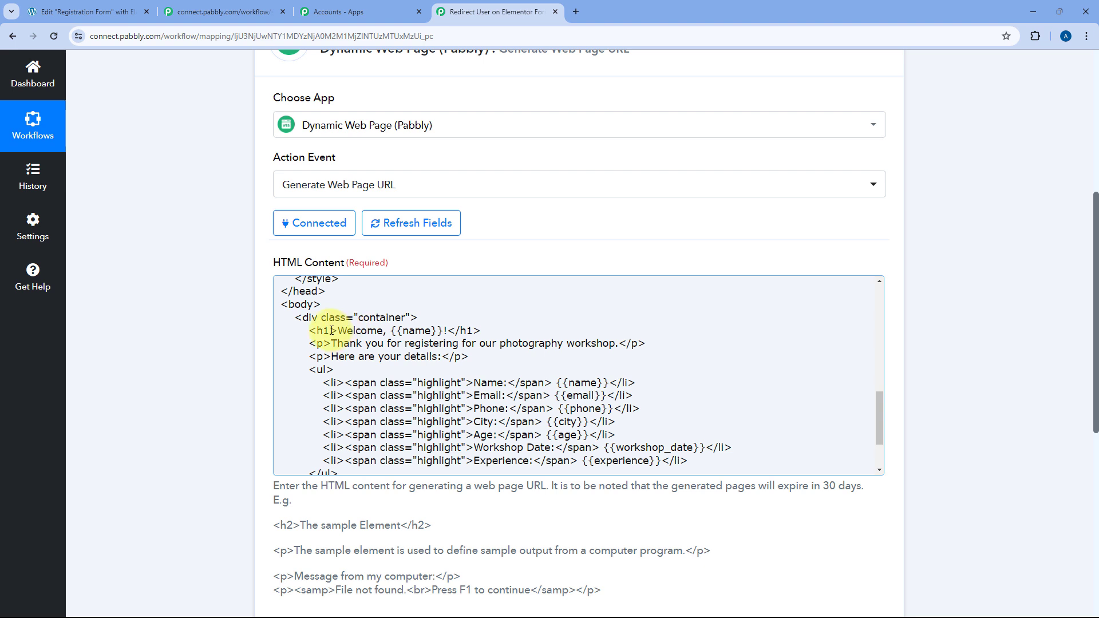
{"action": "scroll", "coordinate": [412, 337], "scroll_direction": "down", "scroll_amount": 1}
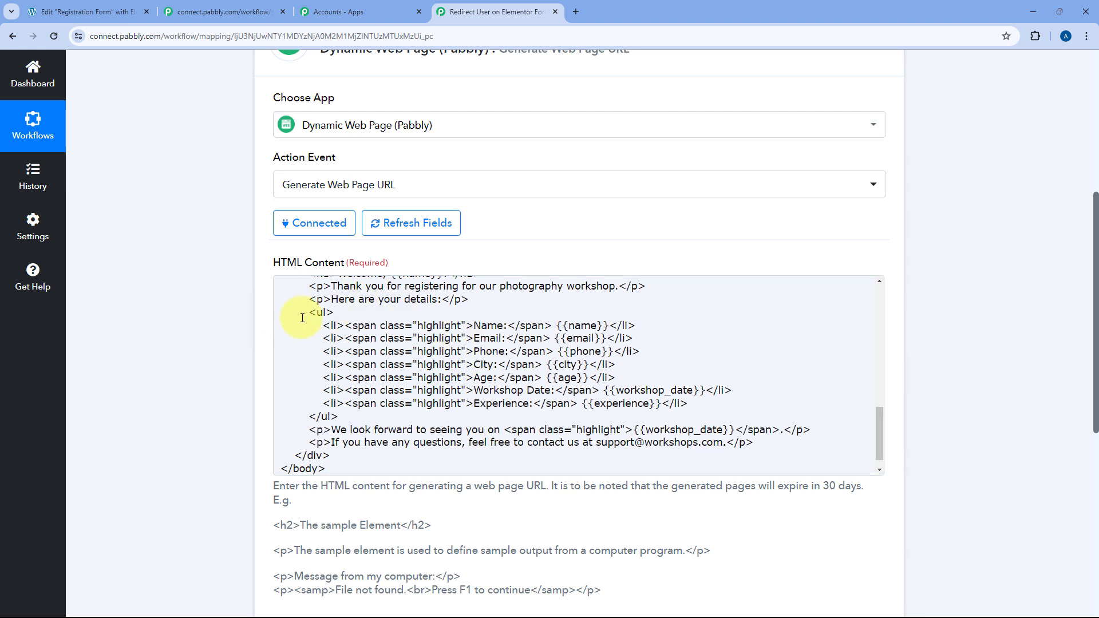
{"action": "scroll", "coordinate": [349, 329], "scroll_direction": "up", "scroll_amount": 1}
{"action": "left_click_drag", "start_coordinate": [339, 331], "coordinate": [443, 331]}
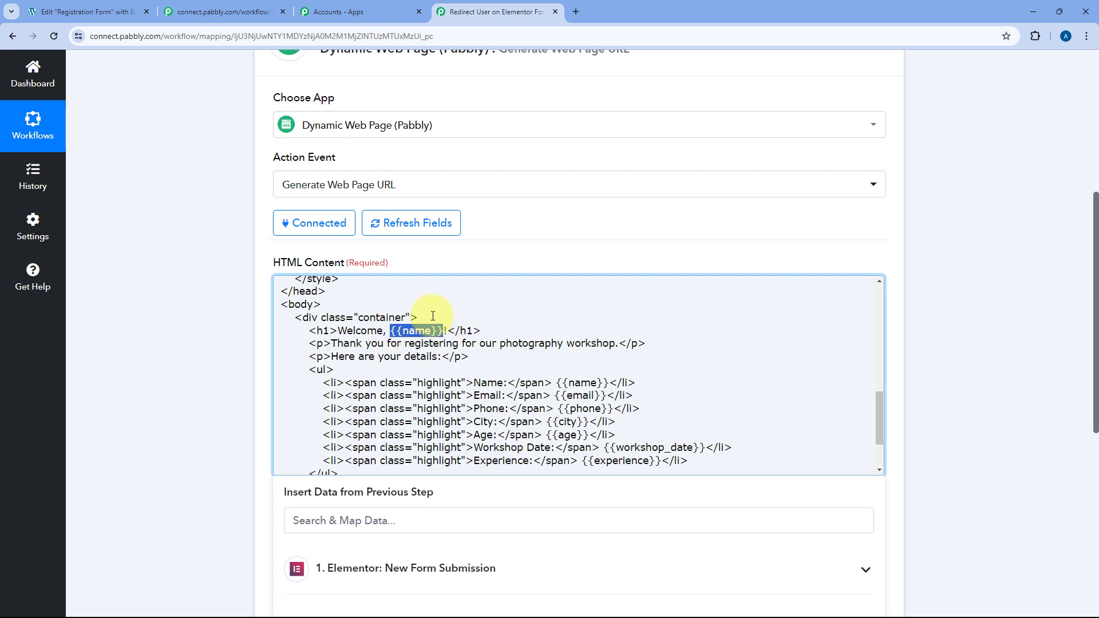
{"action": "left_click", "coordinate": [392, 331]}
{"action": "left_click_drag", "start_coordinate": [391, 331], "coordinate": [441, 331]}
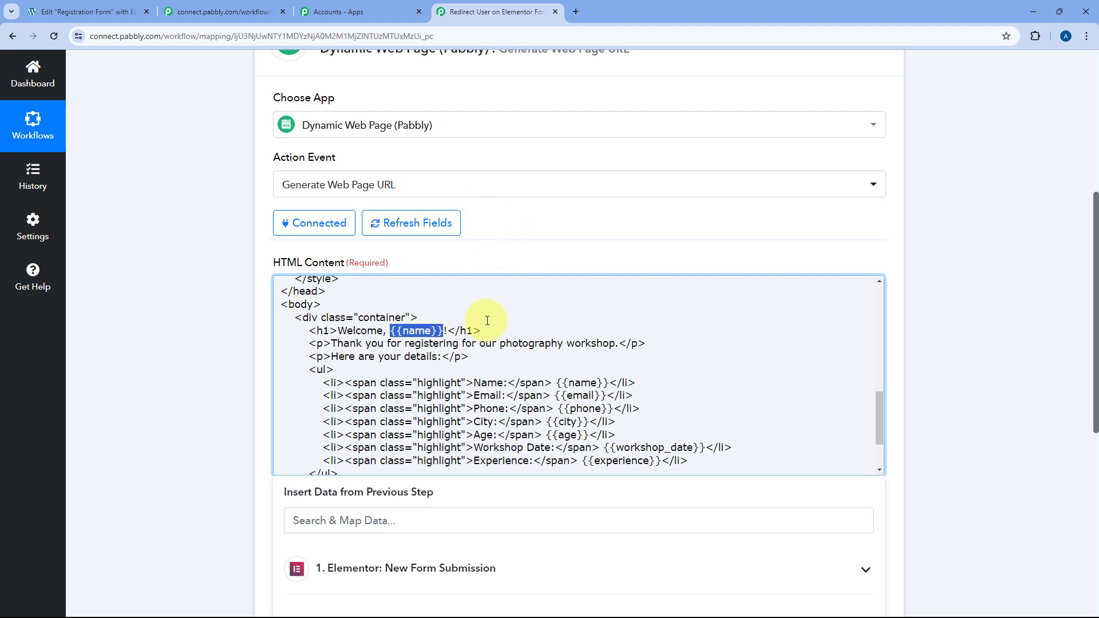
{"action": "scroll", "coordinate": [483, 315], "scroll_direction": "up", "scroll_amount": 3}
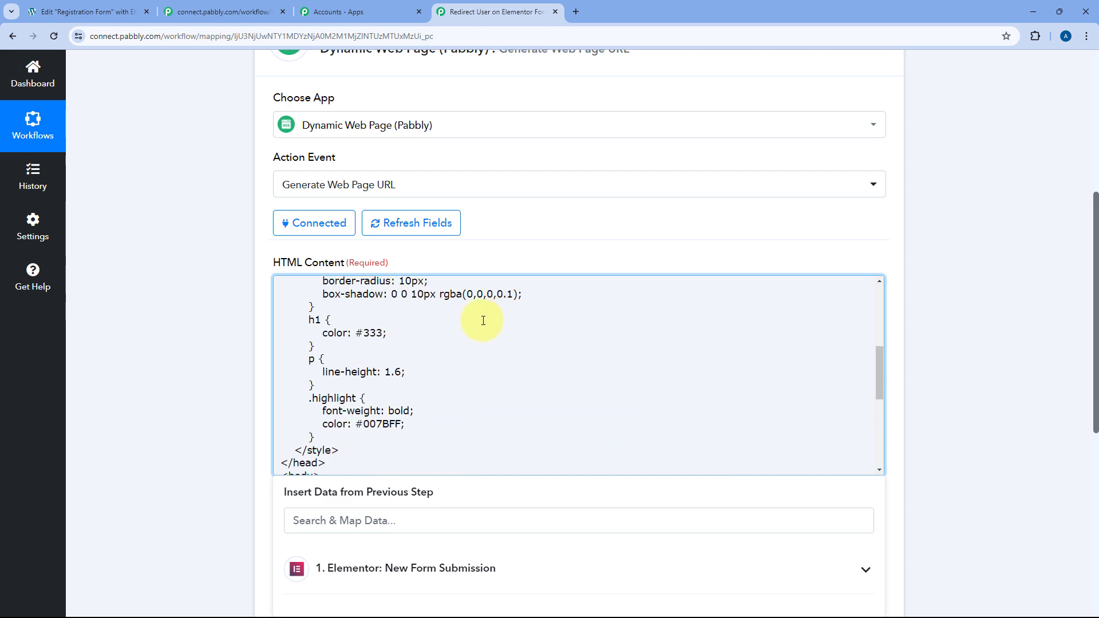
{"action": "scroll", "coordinate": [483, 318], "scroll_direction": "down", "scroll_amount": 3}
{"action": "scroll", "coordinate": [258, 248], "scroll_direction": "up", "scroll_amount": 6}
{"action": "scroll", "coordinate": [413, 232], "scroll_direction": "down", "scroll_amount": 5}
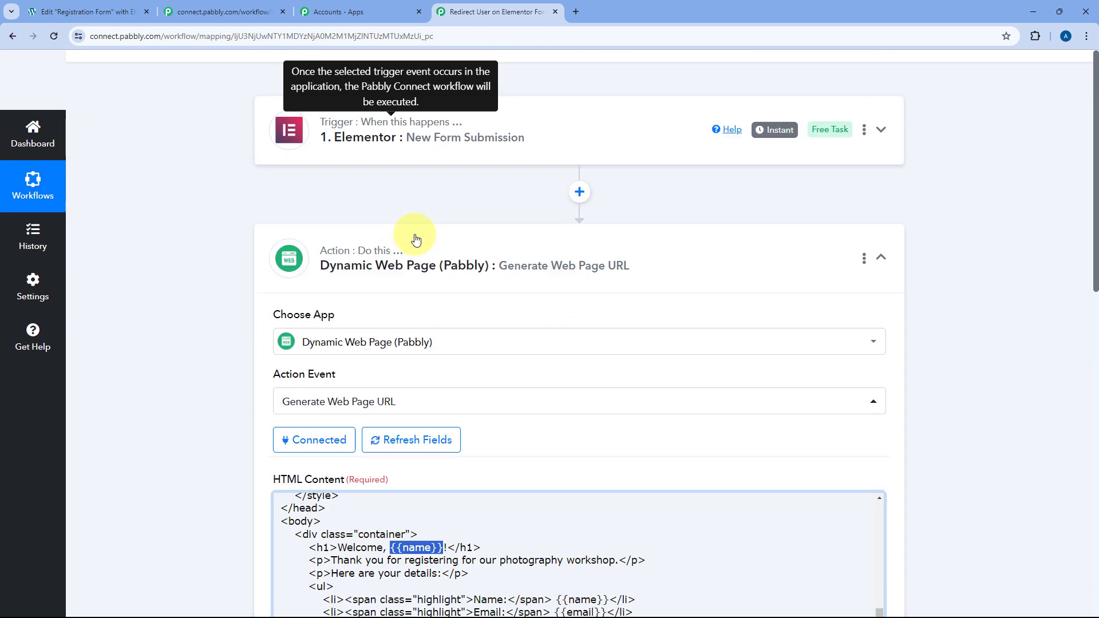
{"action": "scroll", "coordinate": [464, 164], "scroll_direction": "up", "scroll_amount": 3}
{"action": "left_click", "coordinate": [464, 164]}
{"action": "scroll", "coordinate": [252, 244], "scroll_direction": "down", "scroll_amount": 9}
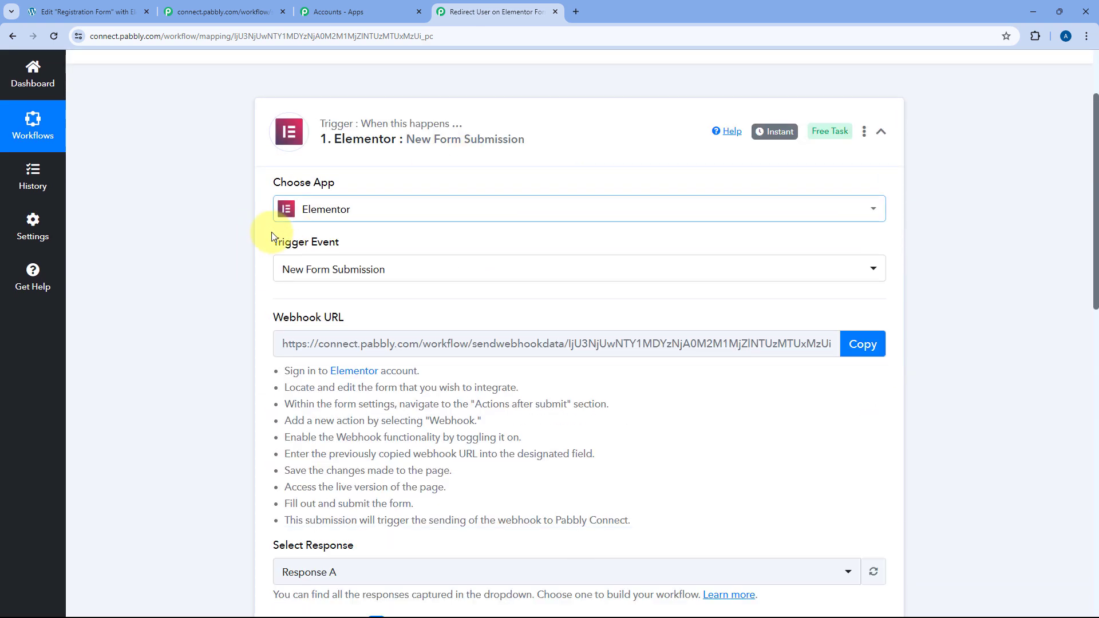
{"action": "scroll", "coordinate": [239, 245], "scroll_direction": "down", "scroll_amount": 3}
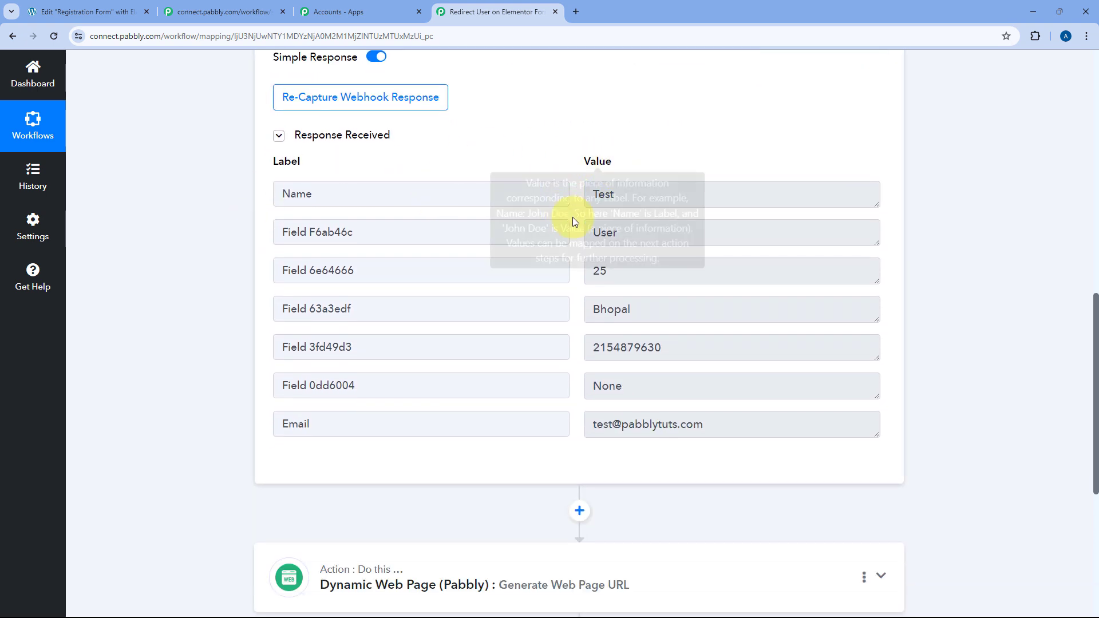
{"action": "double_click", "coordinate": [654, 193]}
{"action": "left_click", "coordinate": [577, 200]}
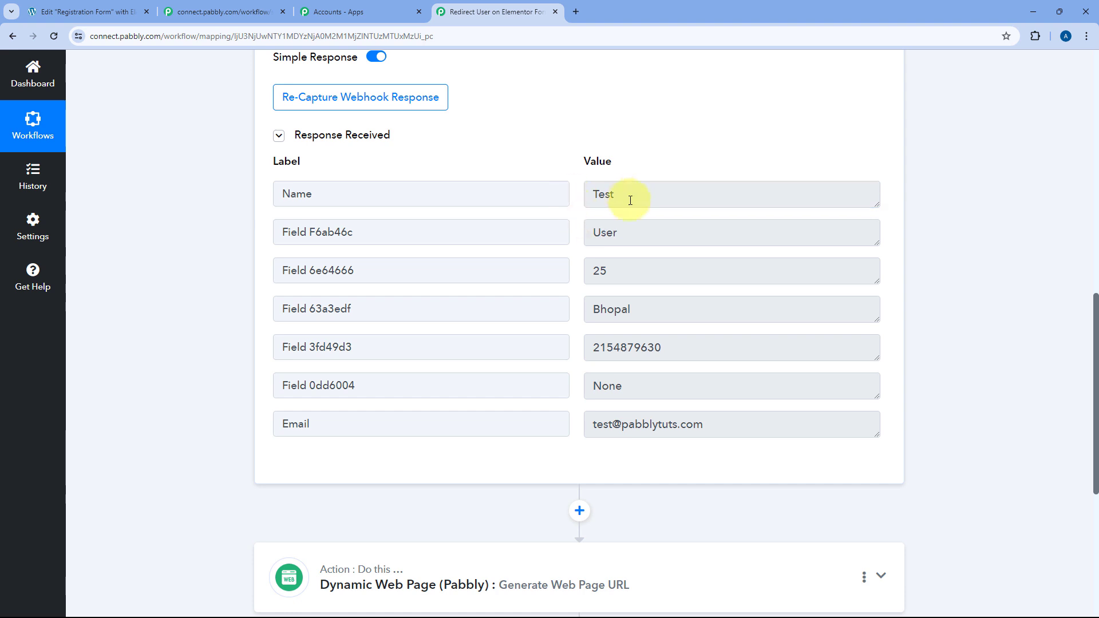
{"action": "double_click", "coordinate": [632, 193]}
{"action": "left_click", "coordinate": [573, 193]}
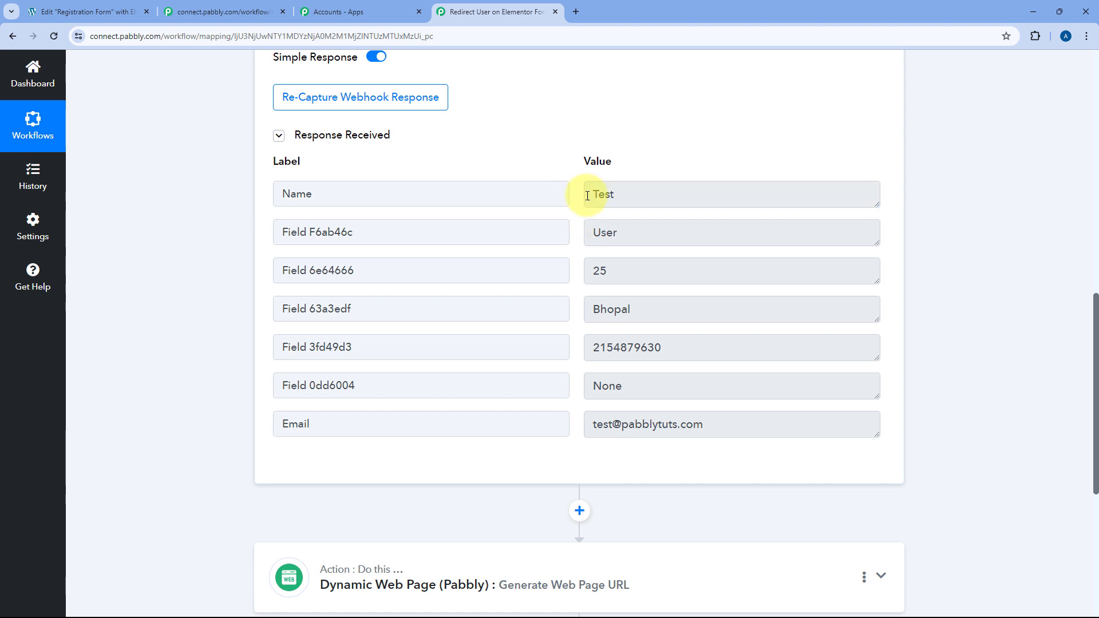
{"action": "scroll", "coordinate": [490, 315], "scroll_direction": "down", "scroll_amount": 4}
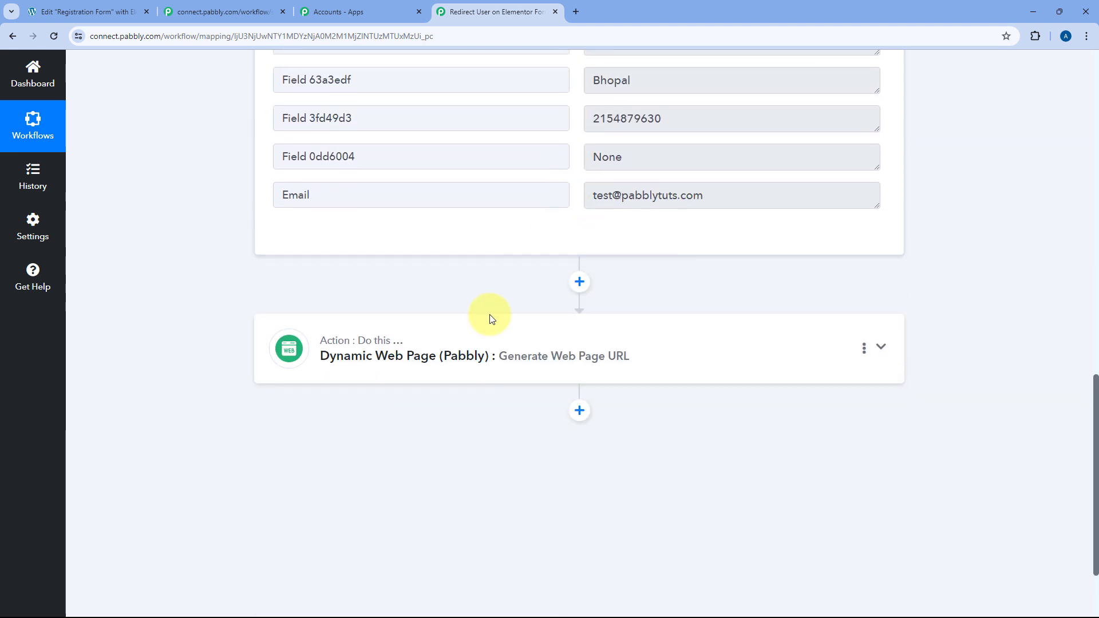
{"action": "left_click", "coordinate": [481, 336]}
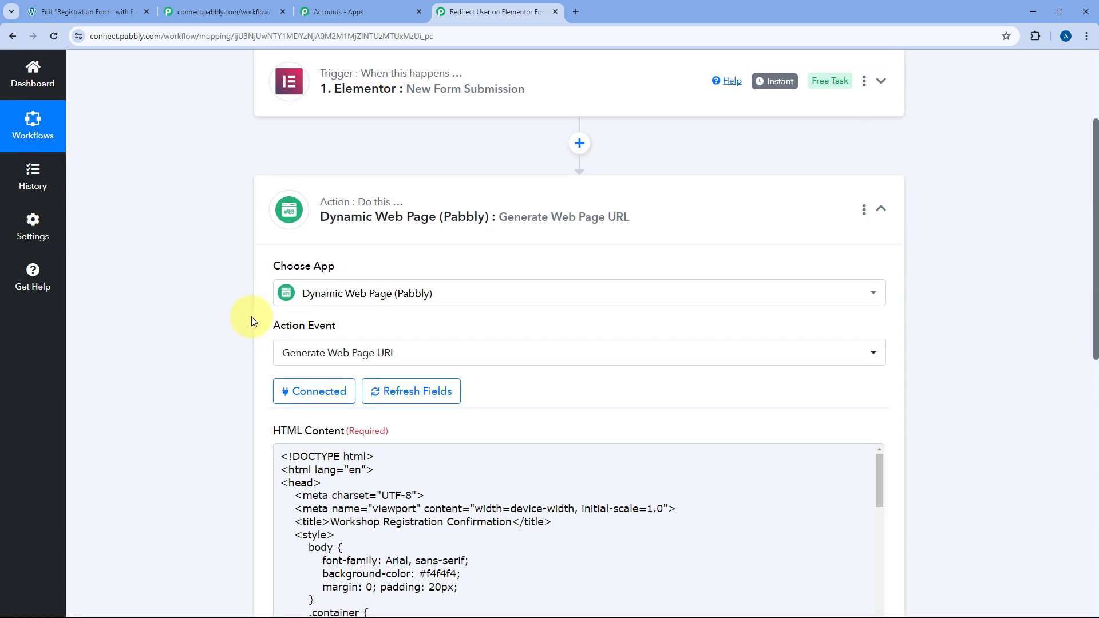
{"action": "scroll", "coordinate": [422, 234], "scroll_direction": "down", "scroll_amount": 1}
{"action": "scroll", "coordinate": [421, 234], "scroll_direction": "down", "scroll_amount": 7}
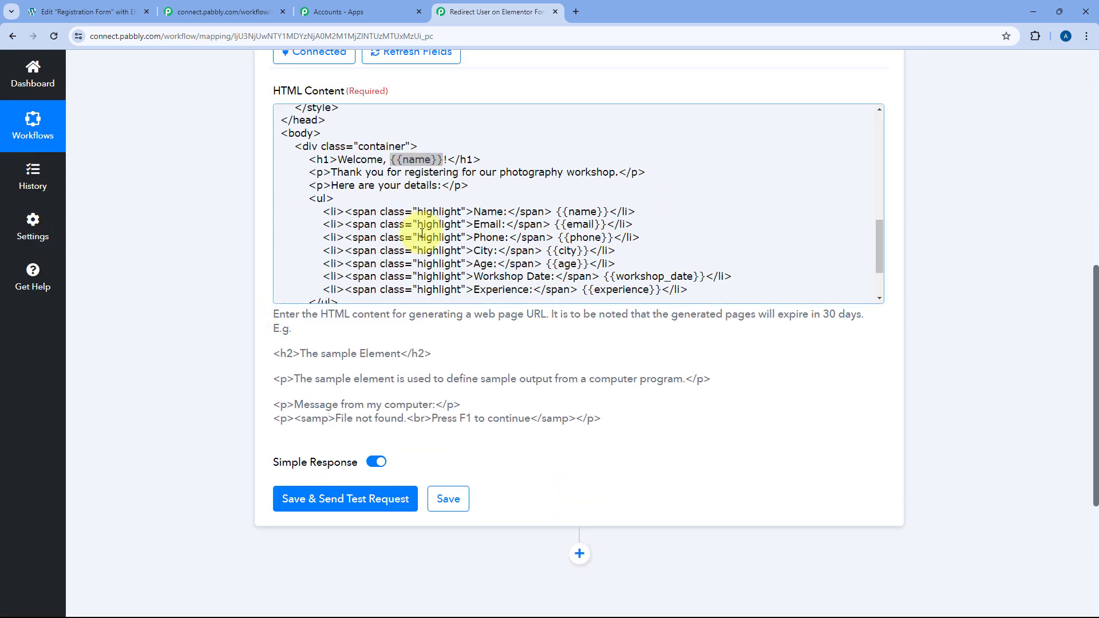
Swap the heading's {{name}} for the submitted 'Name : Test' field, then go to the Elementor tab.
{"action": "left_click", "coordinate": [442, 160]}
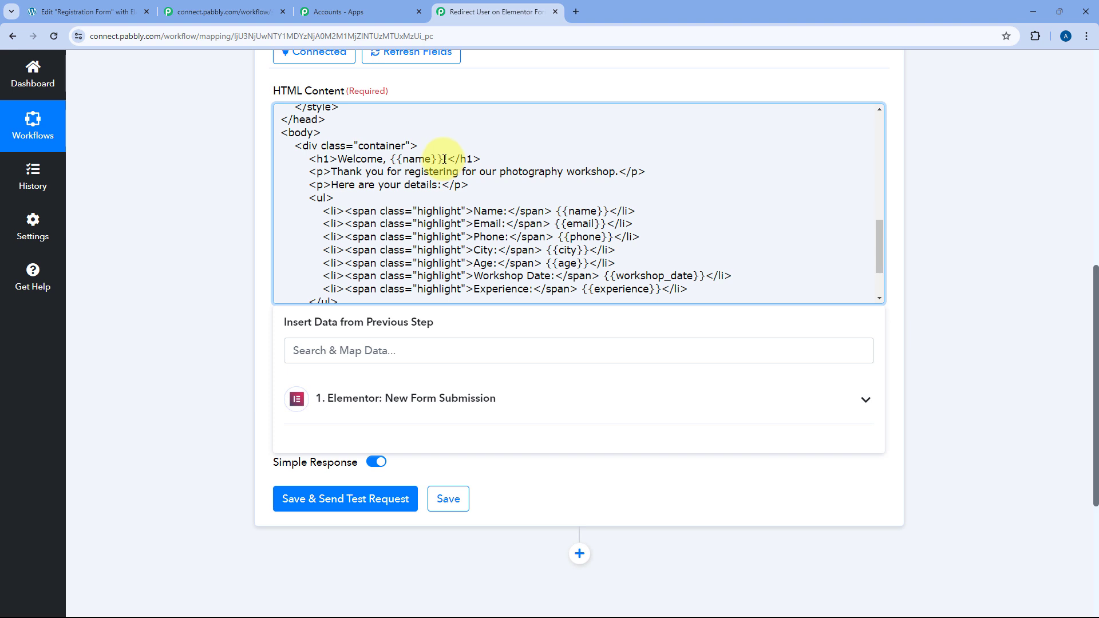
{"action": "left_click_drag", "start_coordinate": [444, 159], "coordinate": [389, 160]}
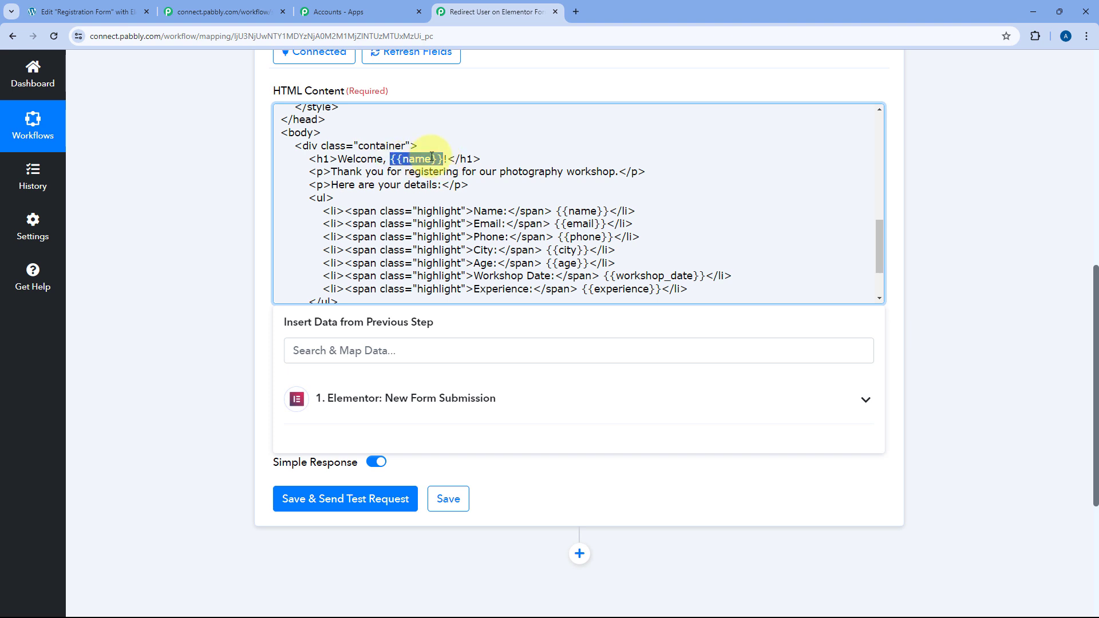
{"action": "key", "text": "BackSpace"}
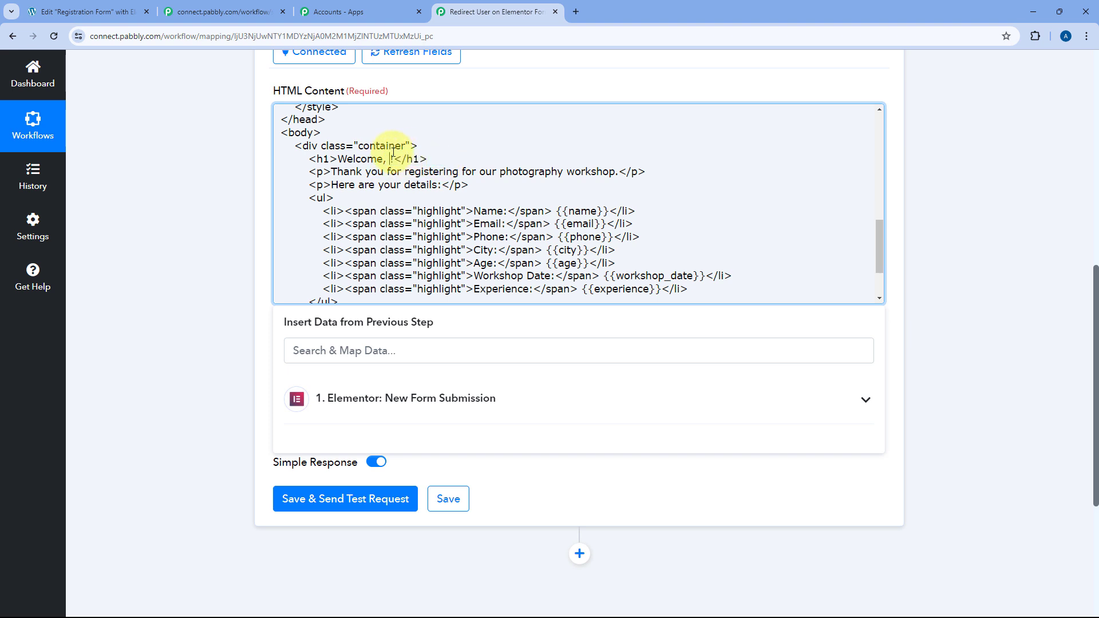
{"action": "left_click", "coordinate": [444, 400]}
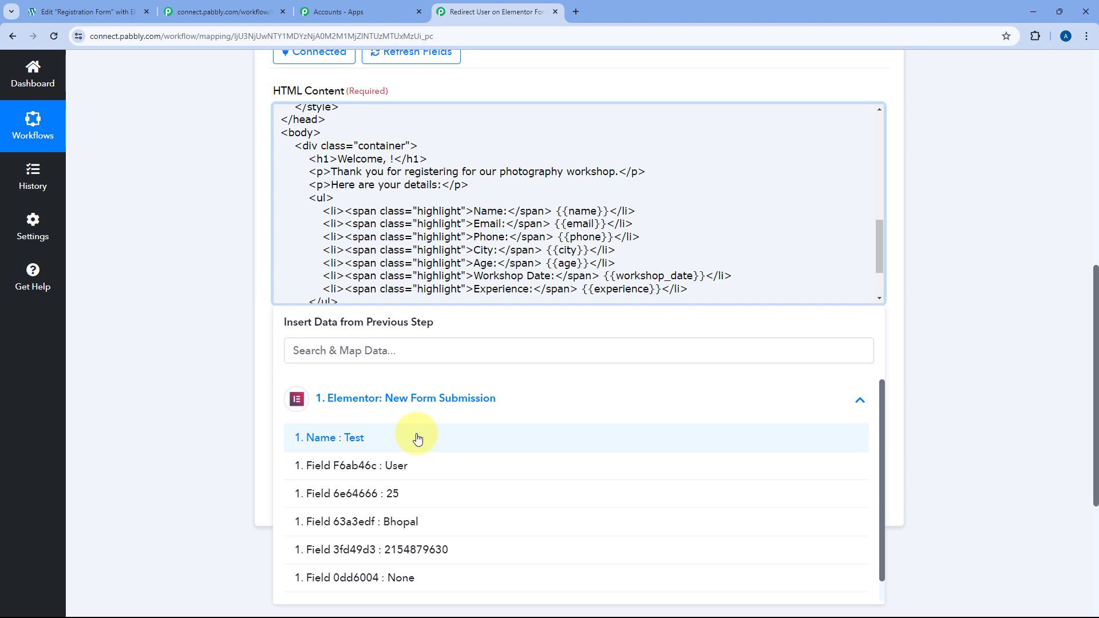
{"action": "left_click", "coordinate": [337, 438]}
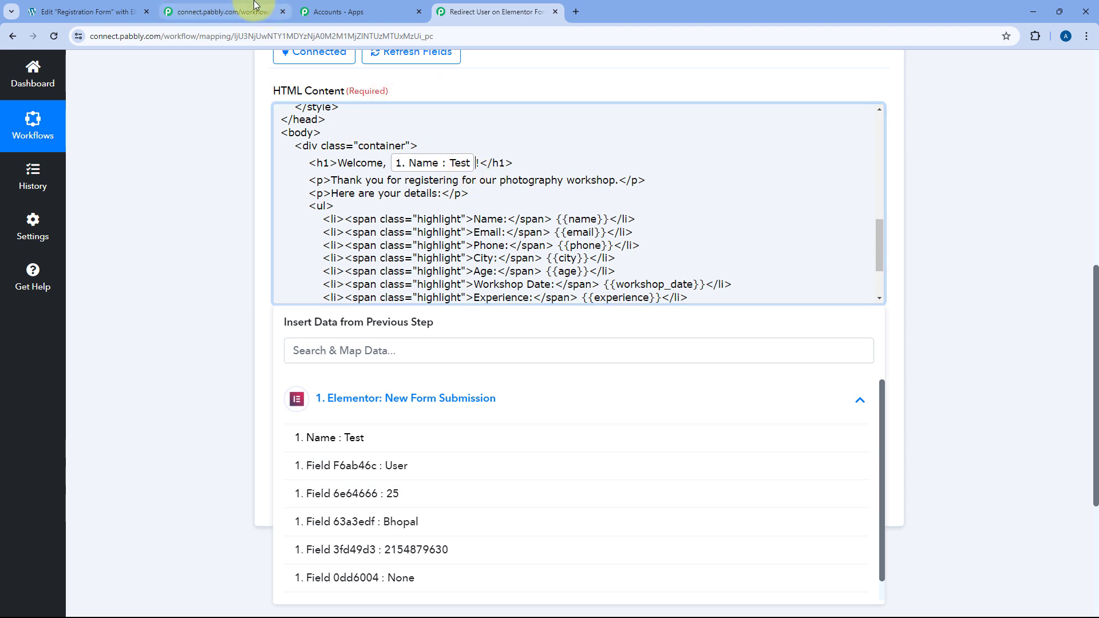
{"action": "left_click", "coordinate": [129, 5]}
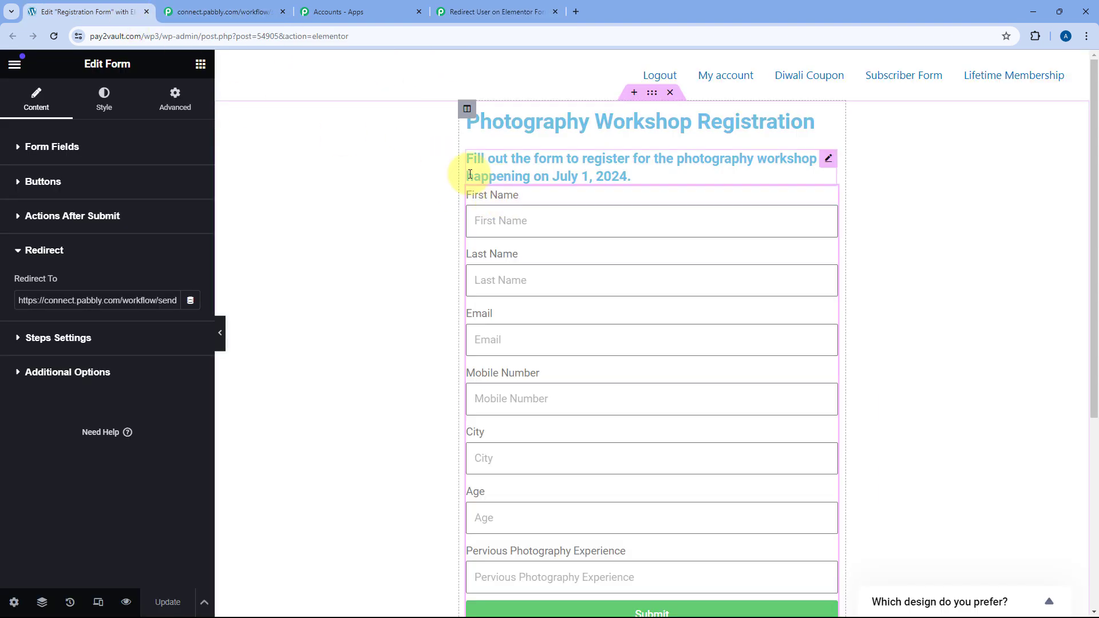
Review the Photography Workshop Registration form fields, then return to the Pabbly workflow.
{"action": "left_click", "coordinate": [488, 13]}
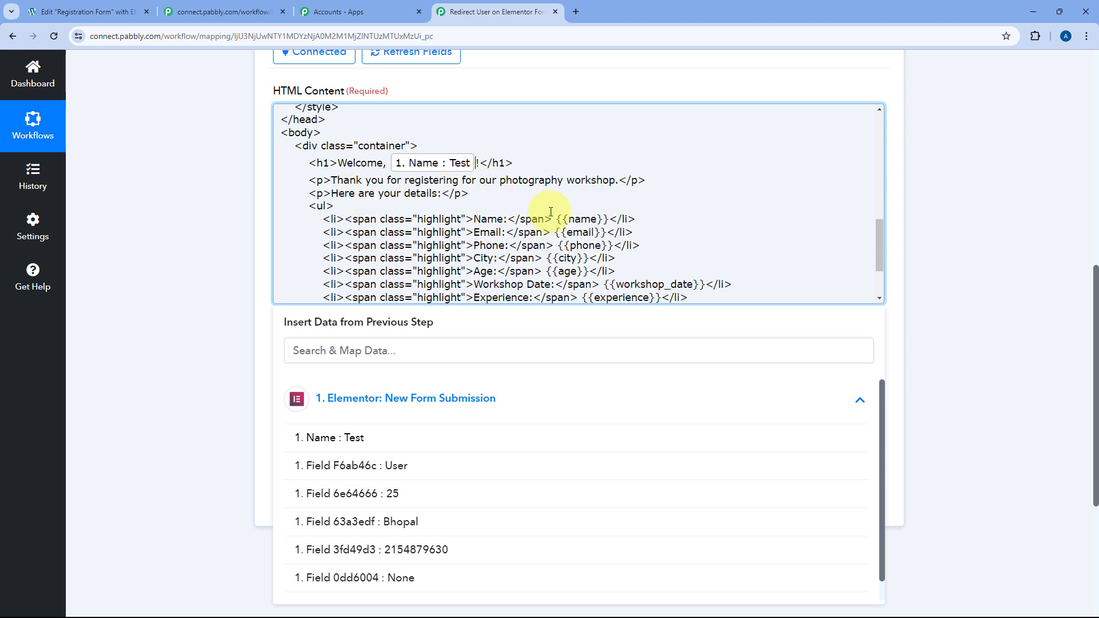
Map the submitted name fields into the Name line in place of {{name}}.
{"action": "left_click_drag", "start_coordinate": [555, 219], "coordinate": [609, 223]}
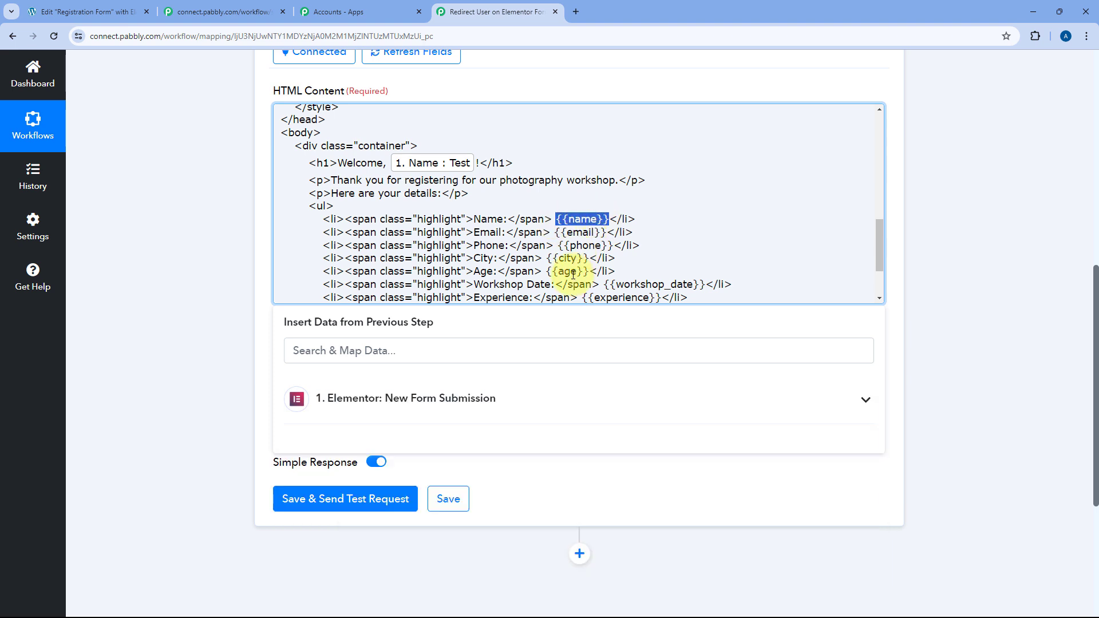
{"action": "scroll", "coordinate": [573, 274], "scroll_direction": "down", "scroll_amount": 1}
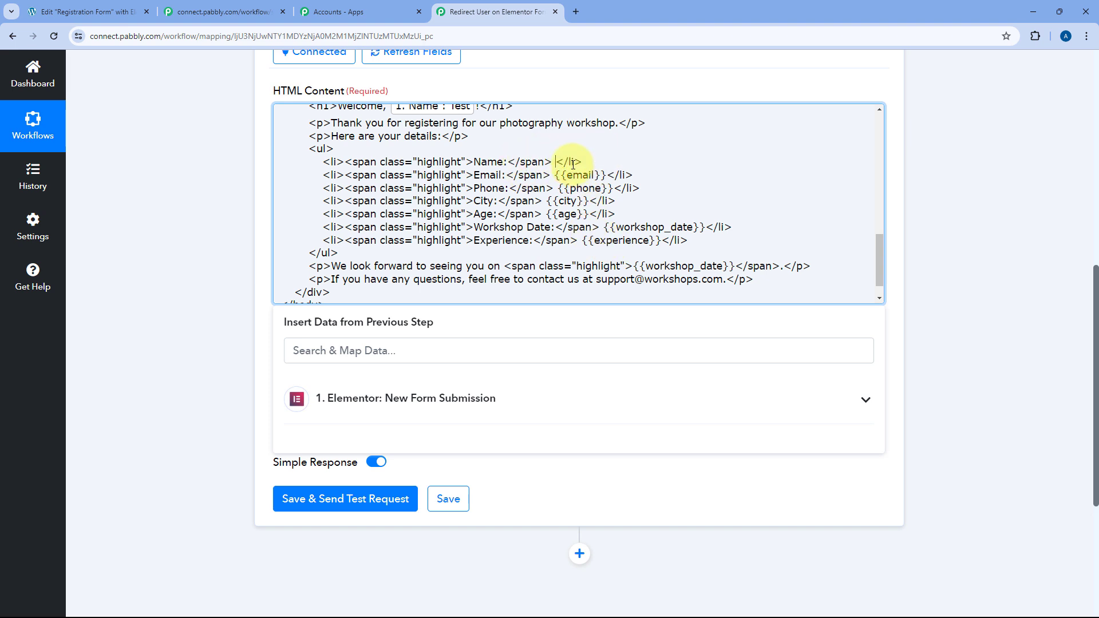
{"action": "left_click", "coordinate": [427, 398]}
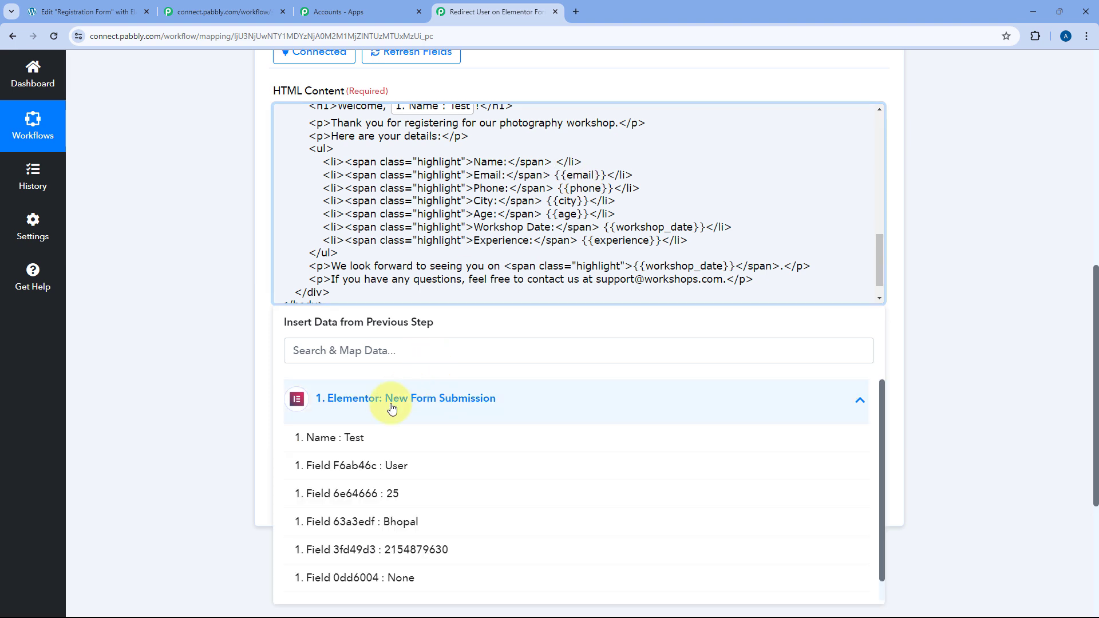
{"action": "left_click", "coordinate": [395, 447]}
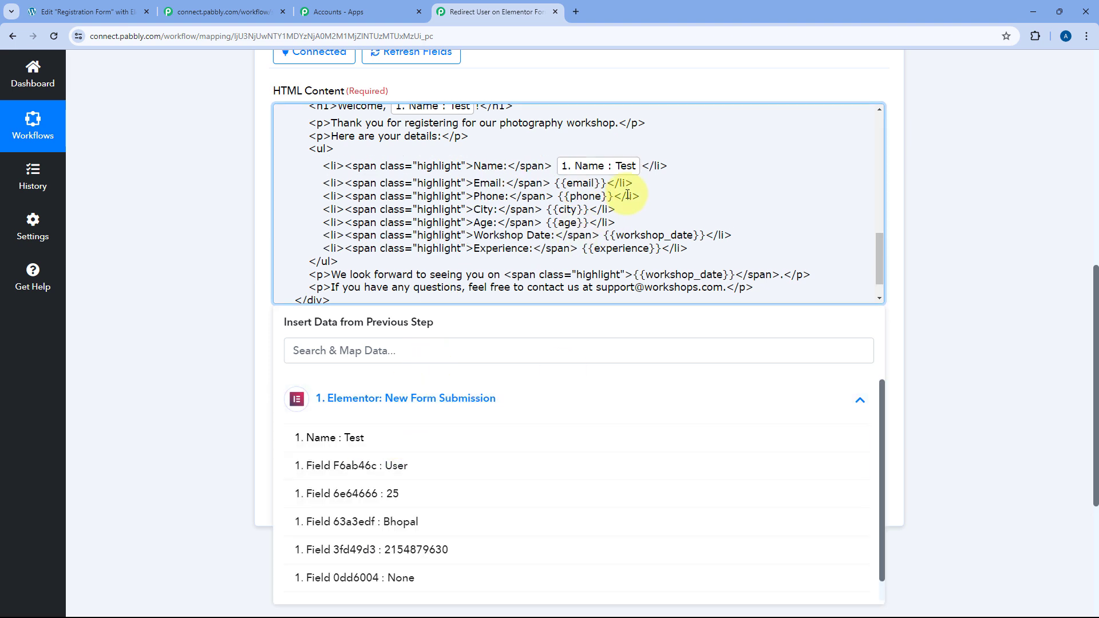
{"action": "left_click", "coordinate": [368, 465]}
Replace the email and phone placeholders with the submitted Email and Phone fields.
{"action": "left_click_drag", "start_coordinate": [607, 183], "coordinate": [561, 183]}
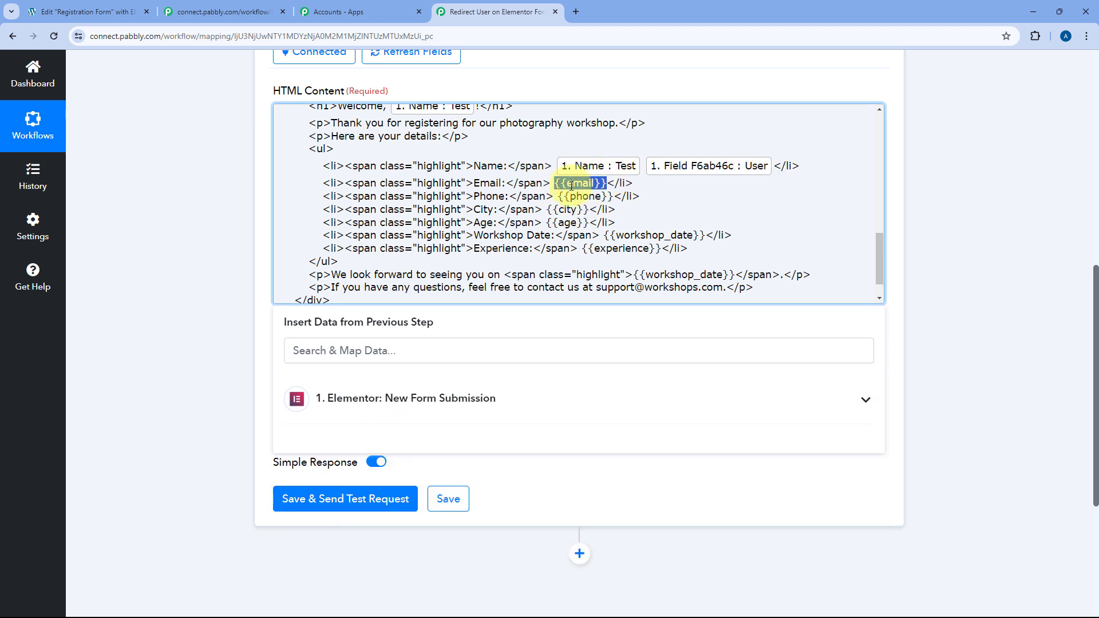
{"action": "key", "text": "BackSpace"}
{"action": "left_click", "coordinate": [395, 399]}
{"action": "scroll", "coordinate": [394, 498], "scroll_direction": "down", "scroll_amount": 2}
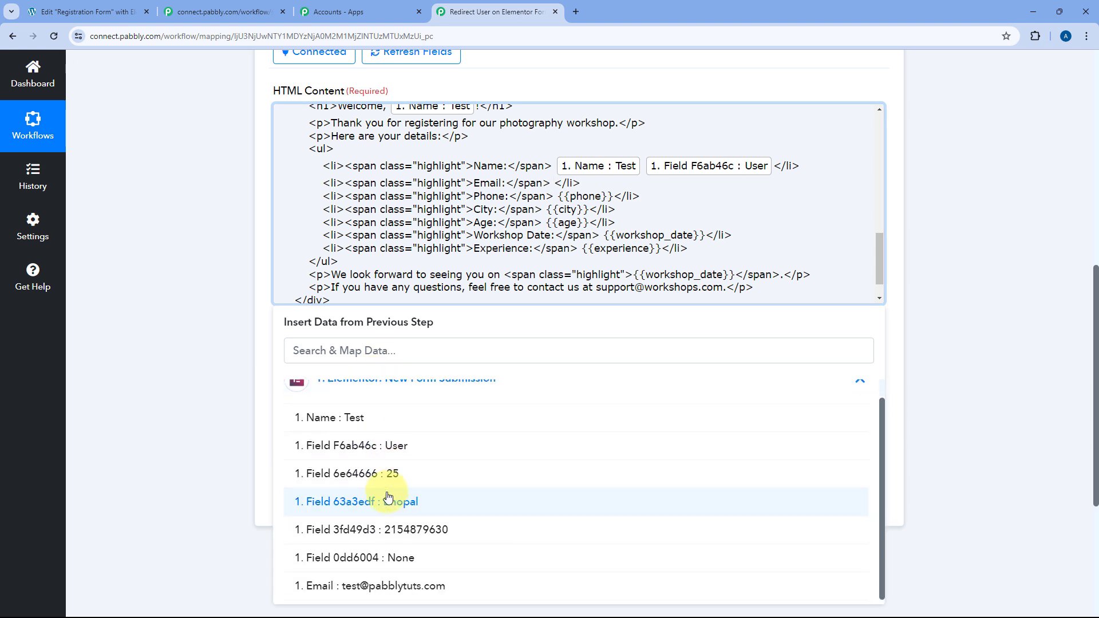
{"action": "left_click", "coordinate": [409, 583]}
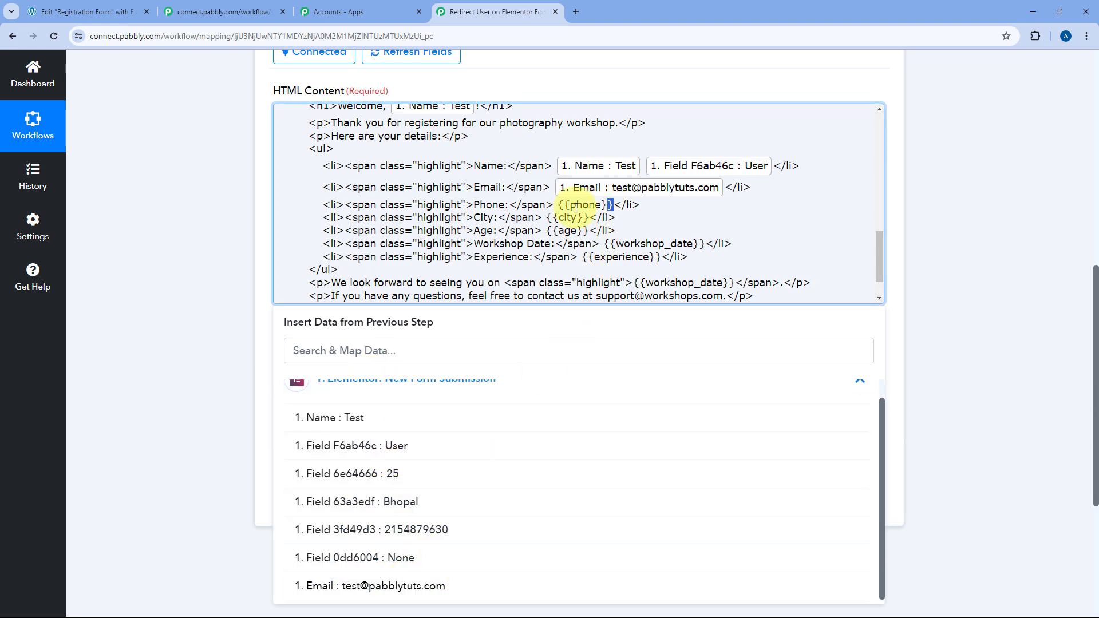
{"action": "left_click_drag", "start_coordinate": [607, 206], "coordinate": [558, 206]}
{"action": "key", "text": "BackSpace"}
{"action": "left_click", "coordinate": [442, 403]}
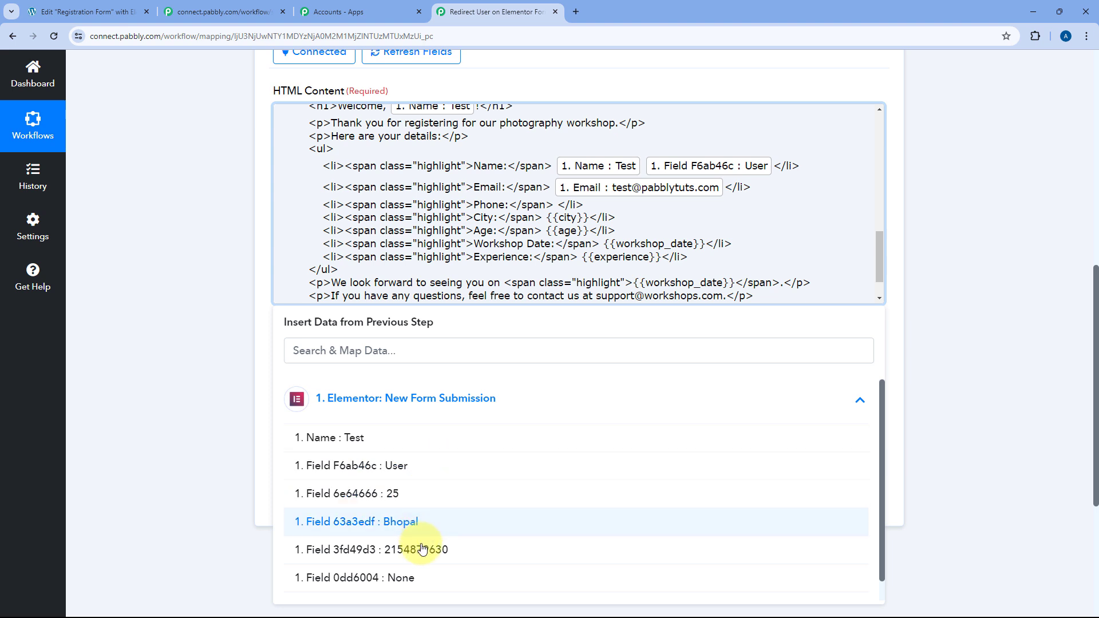
{"action": "left_click", "coordinate": [395, 549]}
Replace the city and age placeholders with the submitted City and Age fields.
{"action": "left_click_drag", "start_coordinate": [589, 227], "coordinate": [546, 226]}
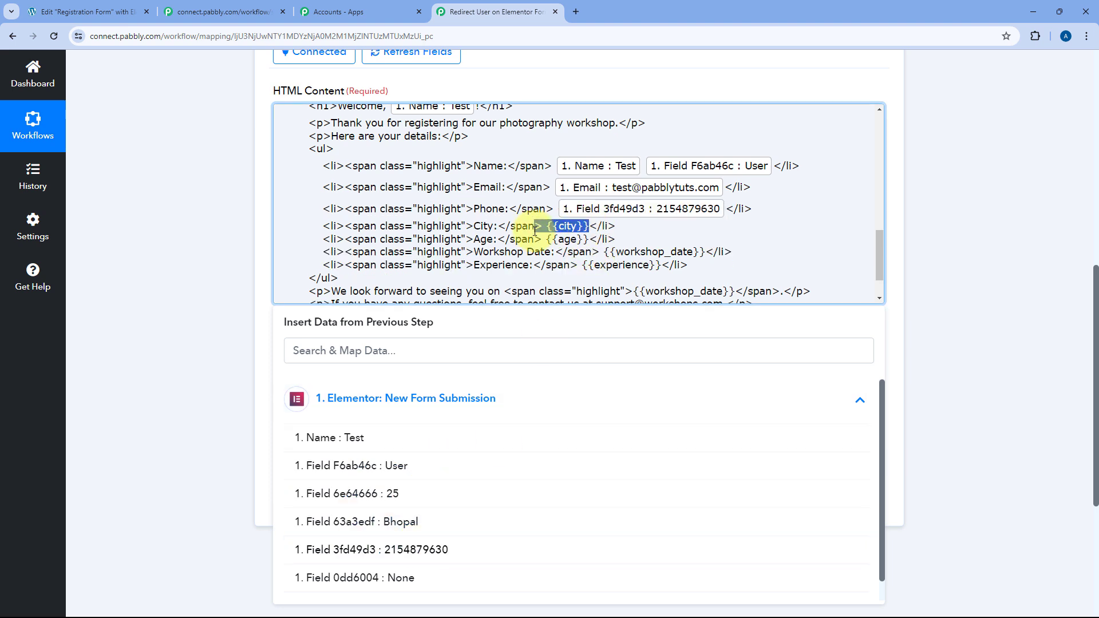
{"action": "key", "text": "BackSpace"}
{"action": "left_click", "coordinate": [465, 397]}
{"action": "scroll", "coordinate": [432, 473], "scroll_direction": "down", "scroll_amount": 1}
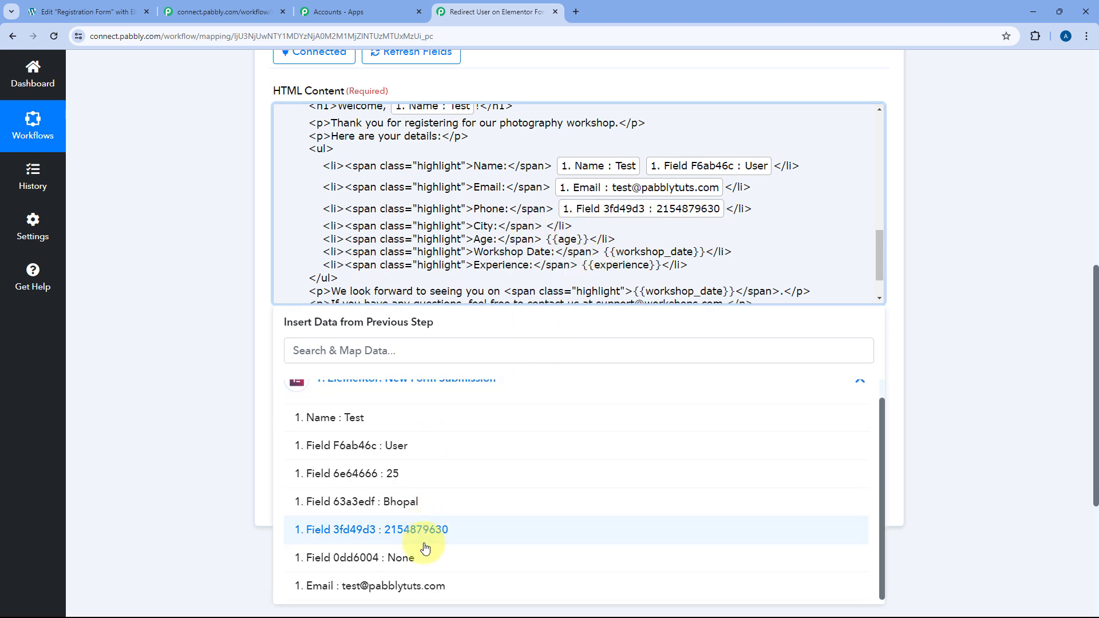
{"action": "left_click", "coordinate": [416, 503]}
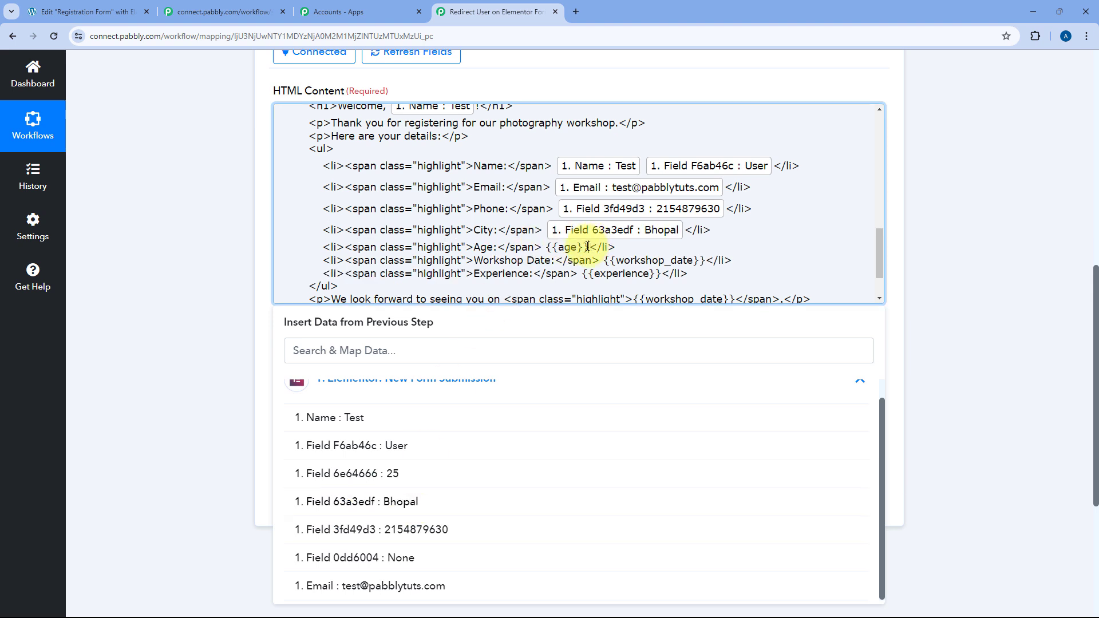
{"action": "left_click_drag", "start_coordinate": [587, 246], "coordinate": [546, 247]}
{"action": "key", "text": "BackSpace"}
{"action": "left_click", "coordinate": [458, 398]}
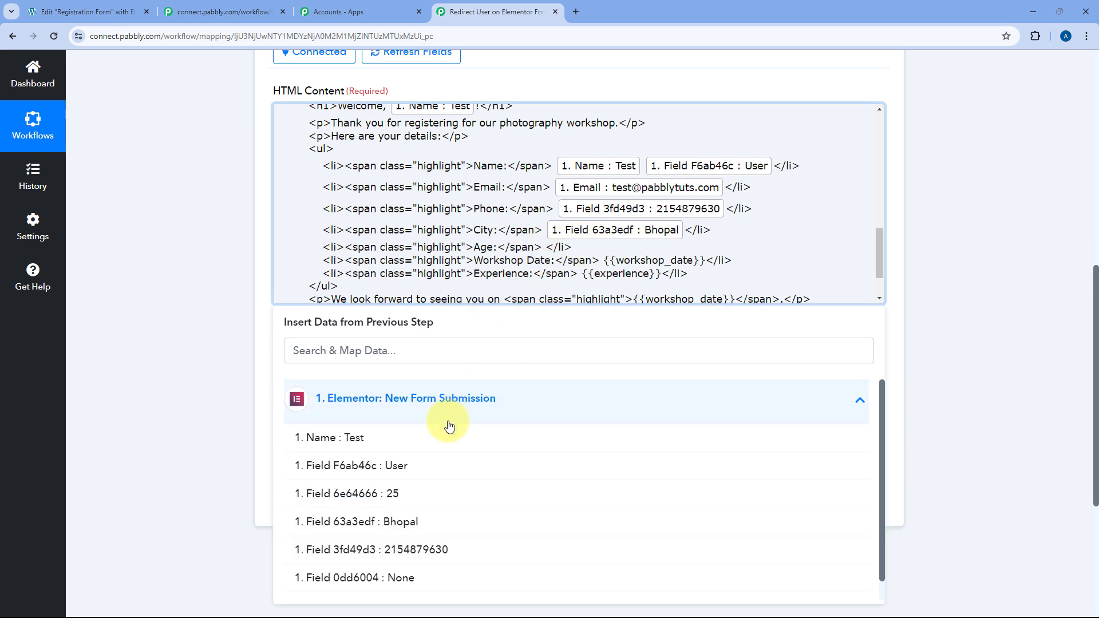
{"action": "left_click", "coordinate": [430, 496]}
Set the Workshop Date to July 1, 2024 and clear the experience placeholder.
{"action": "left_click_drag", "start_coordinate": [705, 268], "coordinate": [604, 267]}
{"action": "key", "text": "BackSpace"}
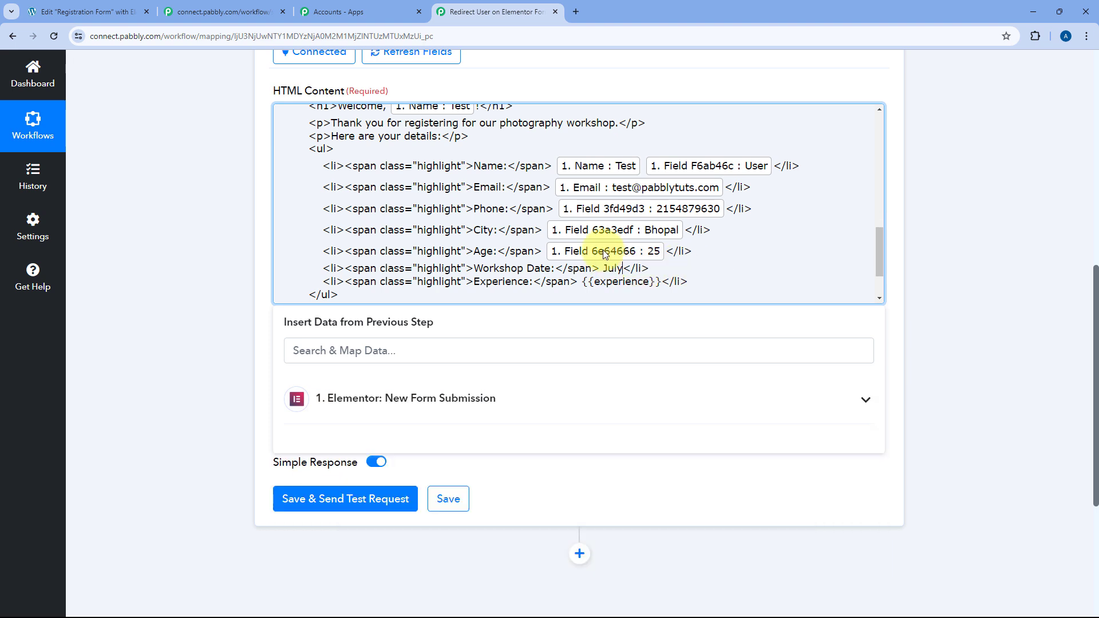
{"action": "type", "text": "July 1, 2024"}
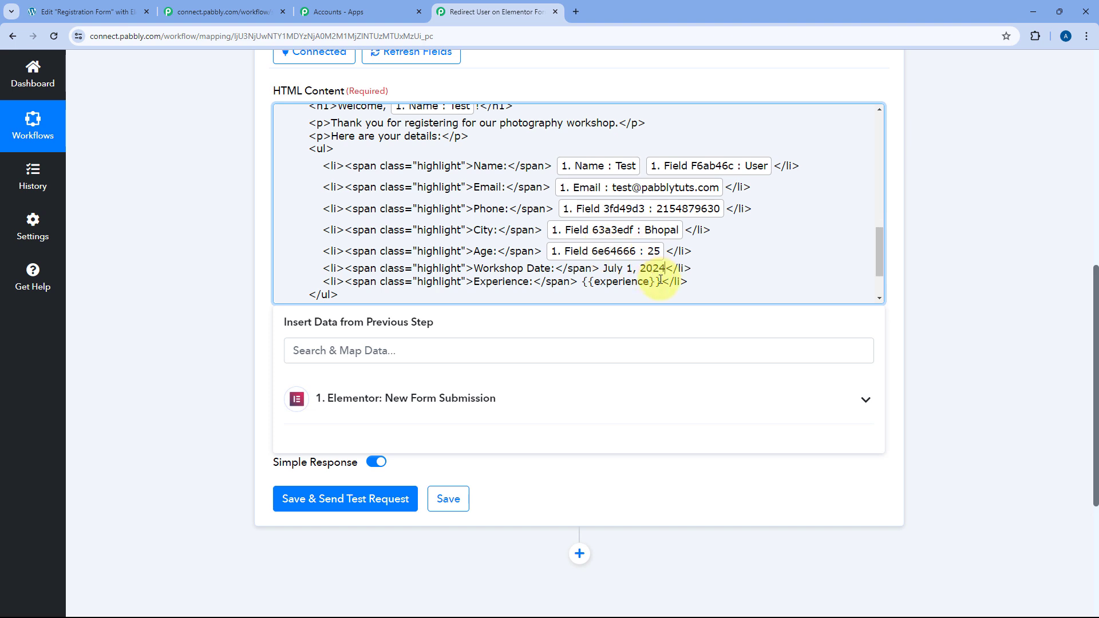
{"action": "left_click_drag", "start_coordinate": [661, 281], "coordinate": [586, 282]}
{"action": "key", "text": "BackSpace"}
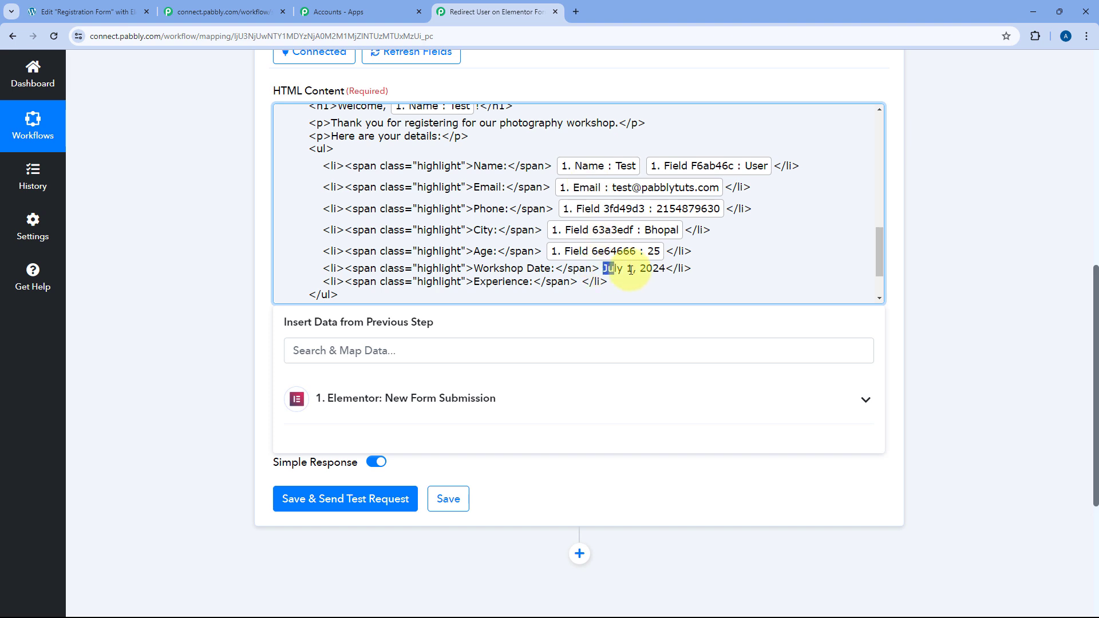
Map the submitted experience field into the Experience line.
{"action": "left_click_drag", "start_coordinate": [630, 269], "coordinate": [661, 269]}
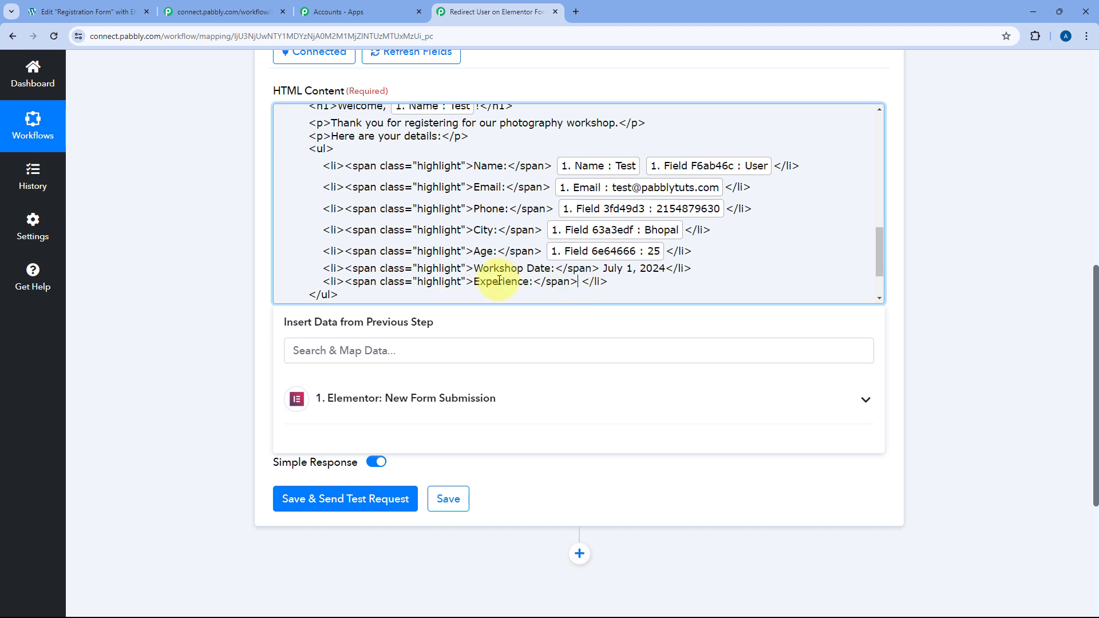
{"action": "left_click", "coordinate": [499, 403]}
{"action": "scroll", "coordinate": [435, 435], "scroll_direction": "up", "scroll_amount": 1}
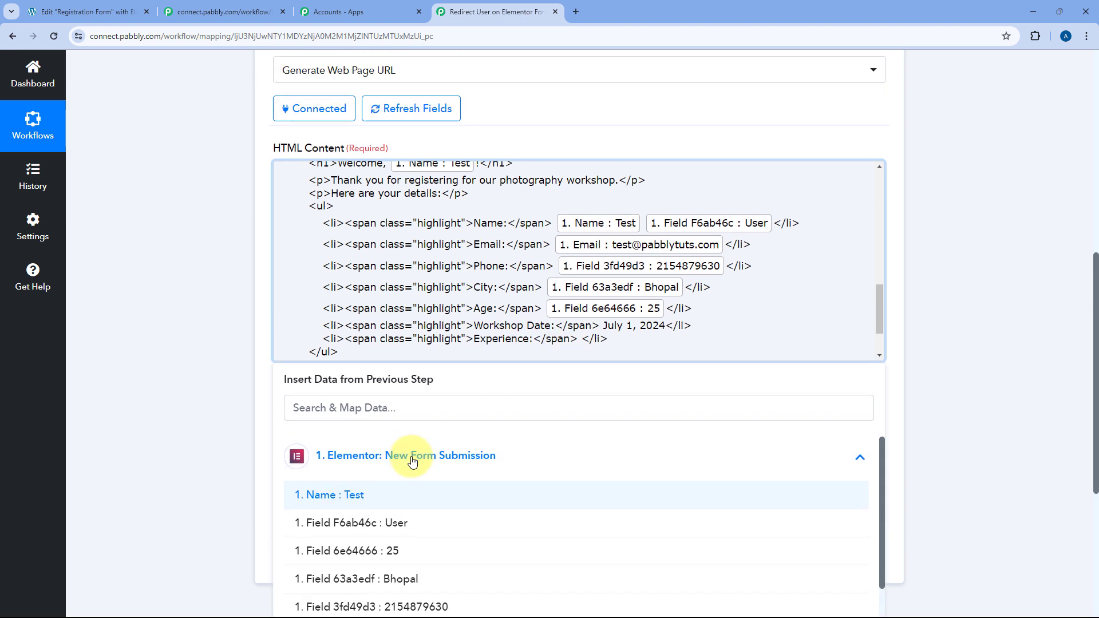
{"action": "scroll", "coordinate": [411, 467], "scroll_direction": "down", "scroll_amount": 1}
{"action": "scroll", "coordinate": [209, 444], "scroll_direction": "down", "scroll_amount": 3}
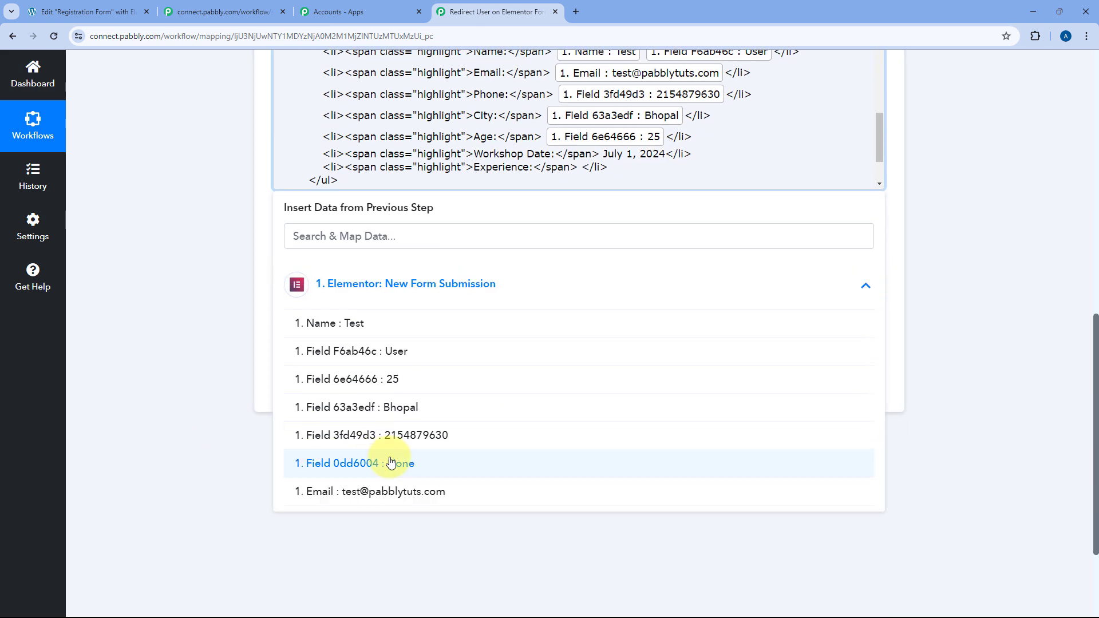
{"action": "left_click", "coordinate": [407, 463]}
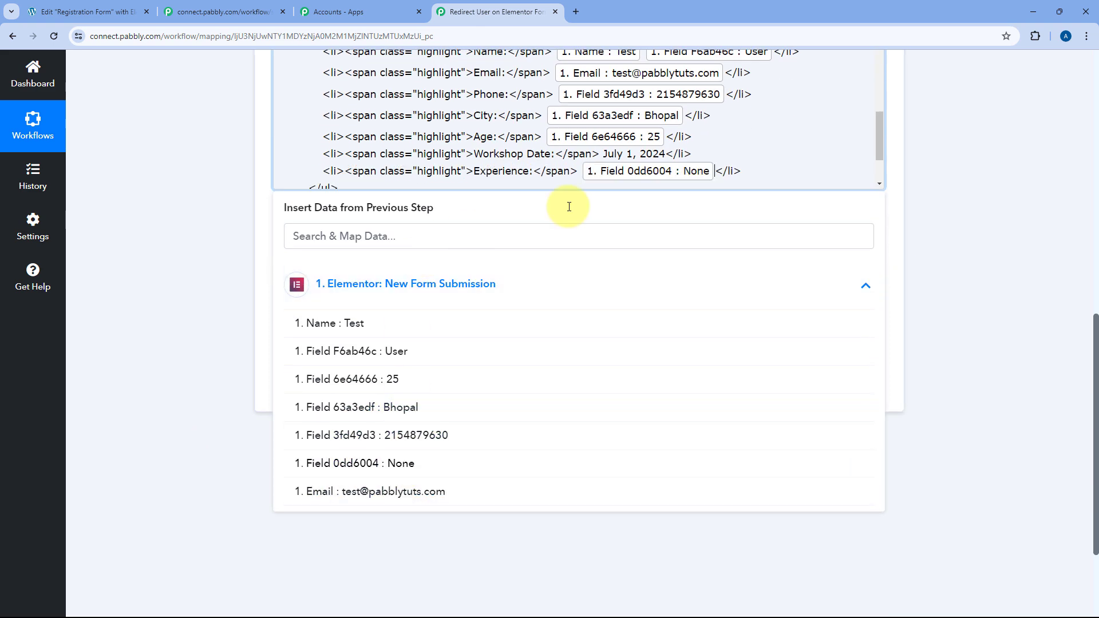
{"action": "left_click", "coordinate": [744, 171]}
{"action": "scroll", "coordinate": [678, 166], "scroll_direction": "up", "scroll_amount": 3}
{"action": "scroll", "coordinate": [344, 183], "scroll_direction": "down", "scroll_amount": 1}
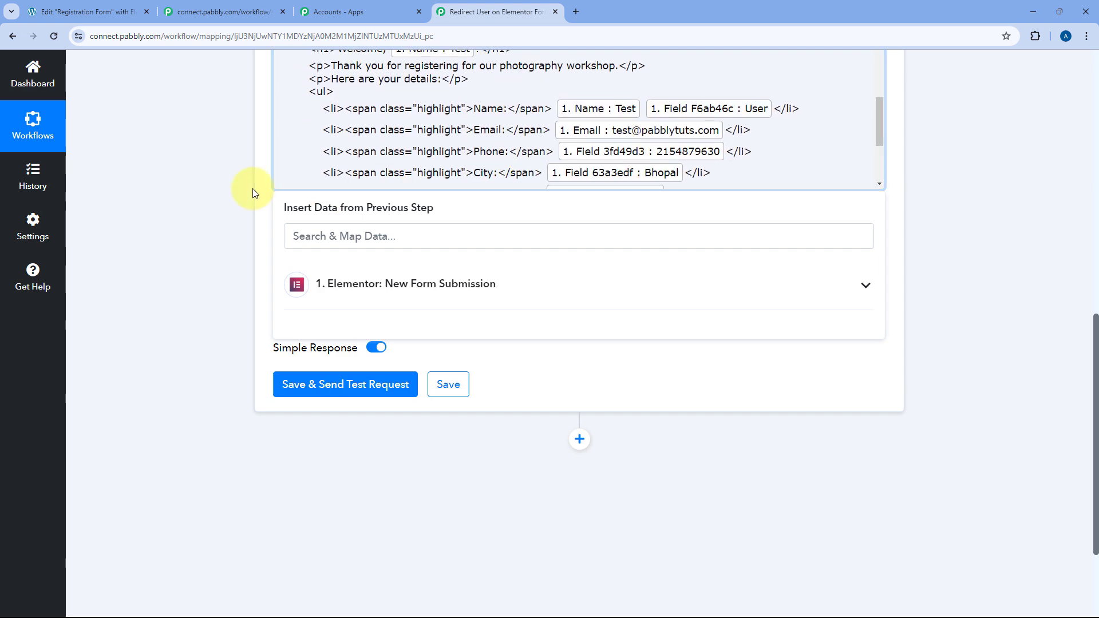
{"action": "scroll", "coordinate": [253, 189], "scroll_direction": "up", "scroll_amount": 3}
{"action": "scroll", "coordinate": [532, 223], "scroll_direction": "down", "scroll_amount": 2}
{"action": "scroll", "coordinate": [588, 232], "scroll_direction": "down", "scroll_amount": 1}
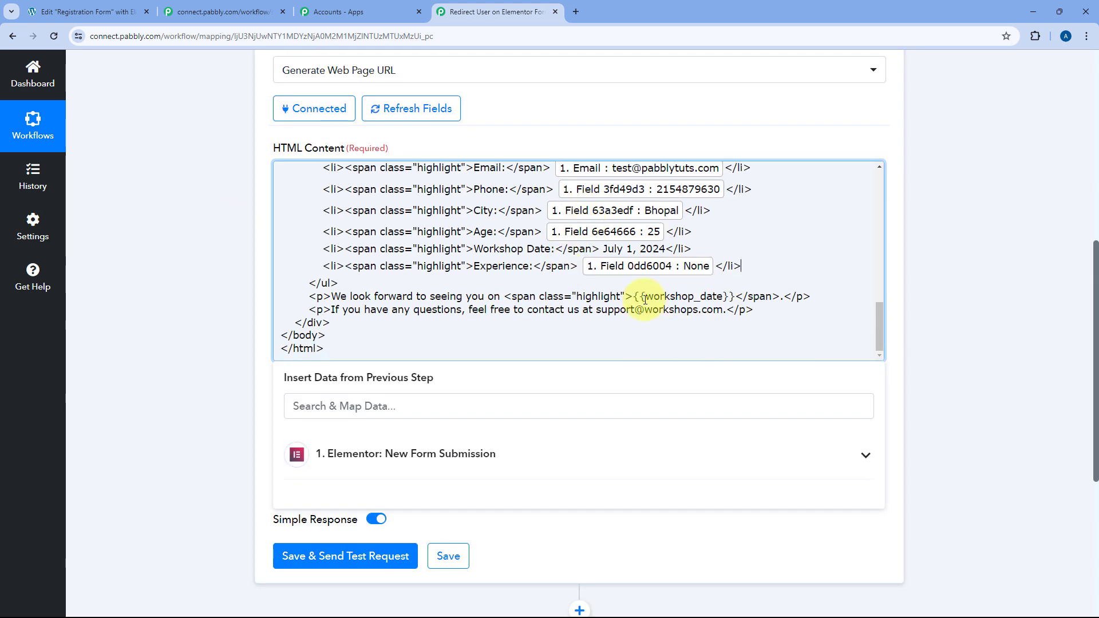
Replace {{workshop_date}} in the closing paragraph with July 1, 2024.
{"action": "left_click_drag", "start_coordinate": [635, 298], "coordinate": [728, 297]}
{"action": "key", "text": "ctrl+x"}
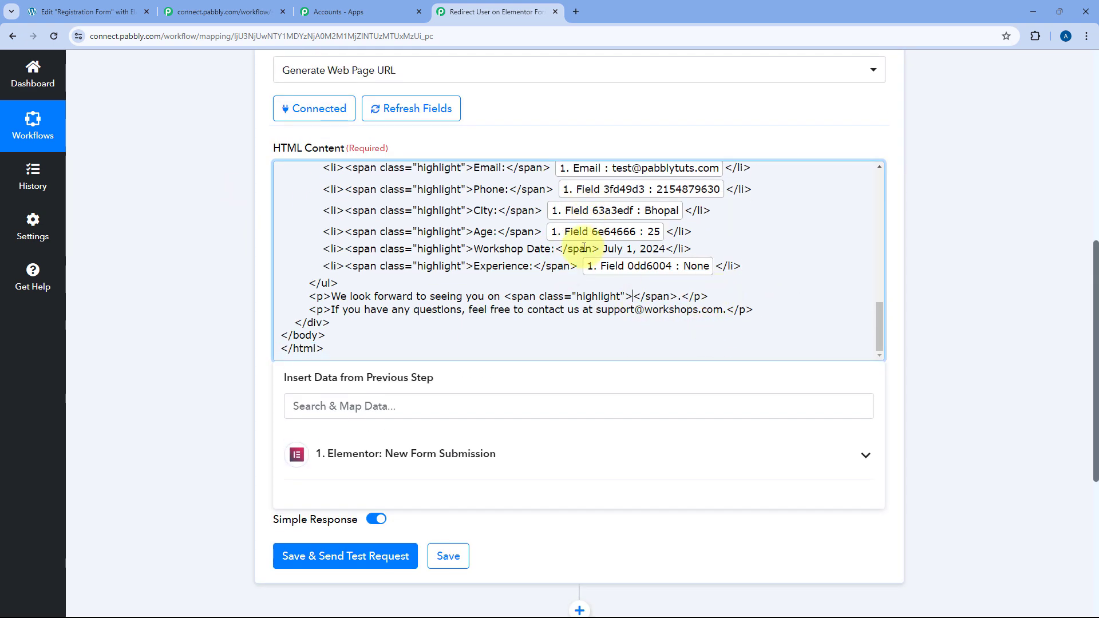
{"action": "left_click_drag", "start_coordinate": [602, 248], "coordinate": [665, 249]}
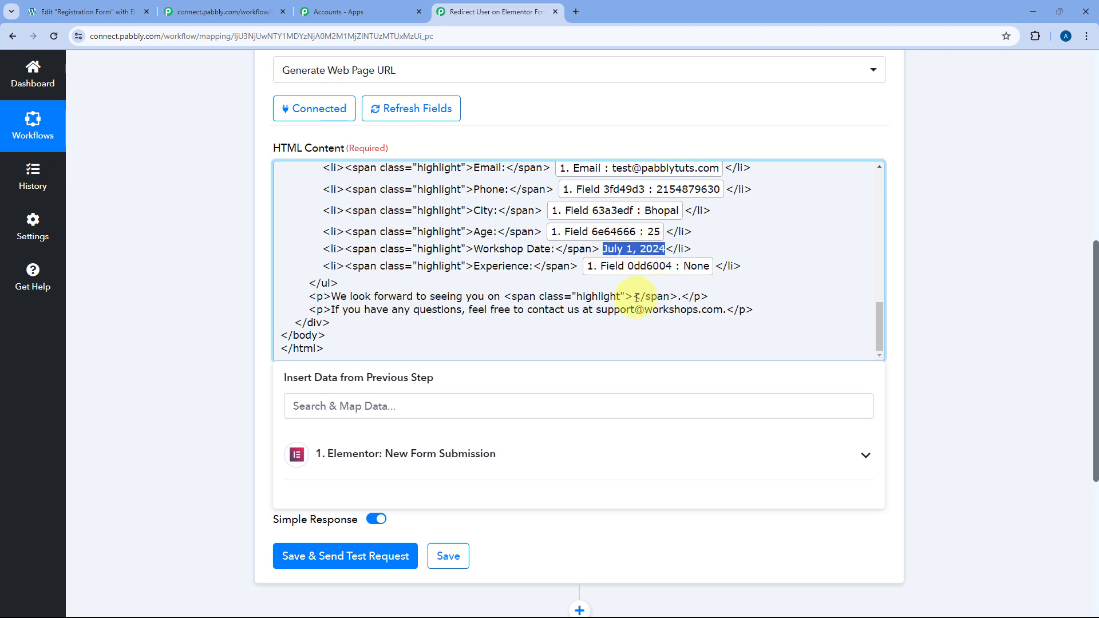
{"action": "key", "text": "ctrl+z"}
{"action": "left_click_drag", "start_coordinate": [637, 294], "coordinate": [725, 297]}
{"action": "key", "text": "ctrl+v"}
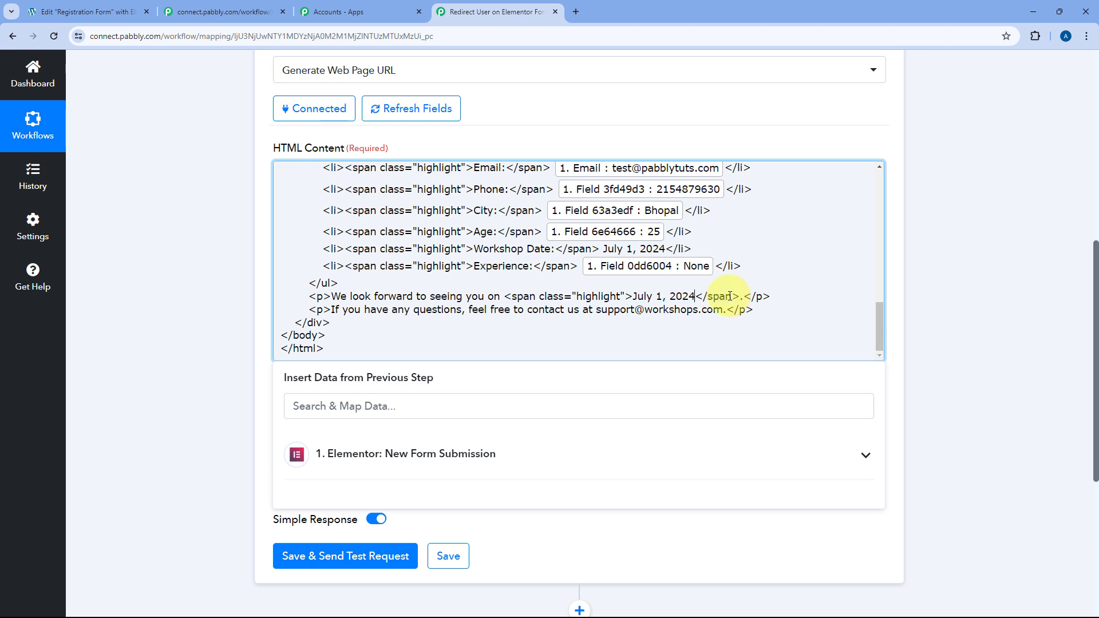
{"action": "left_click", "coordinate": [190, 296]}
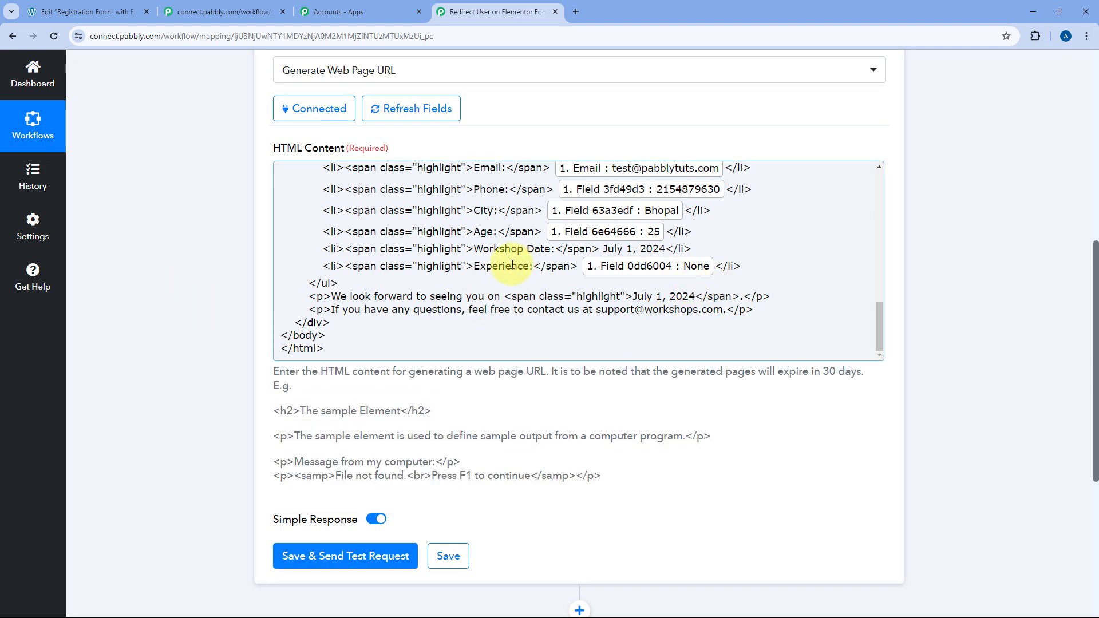
Change 'workshops' in the support e-mail's domain to pabblytuts.
{"action": "double_click", "coordinate": [661, 310]}
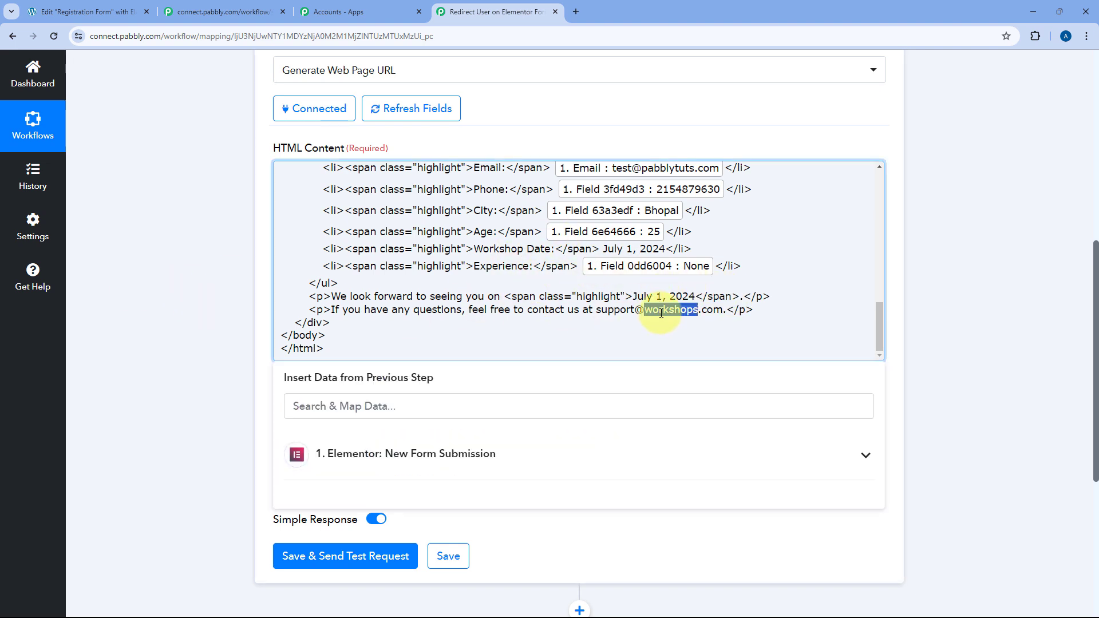
{"action": "type", "text": "p"}
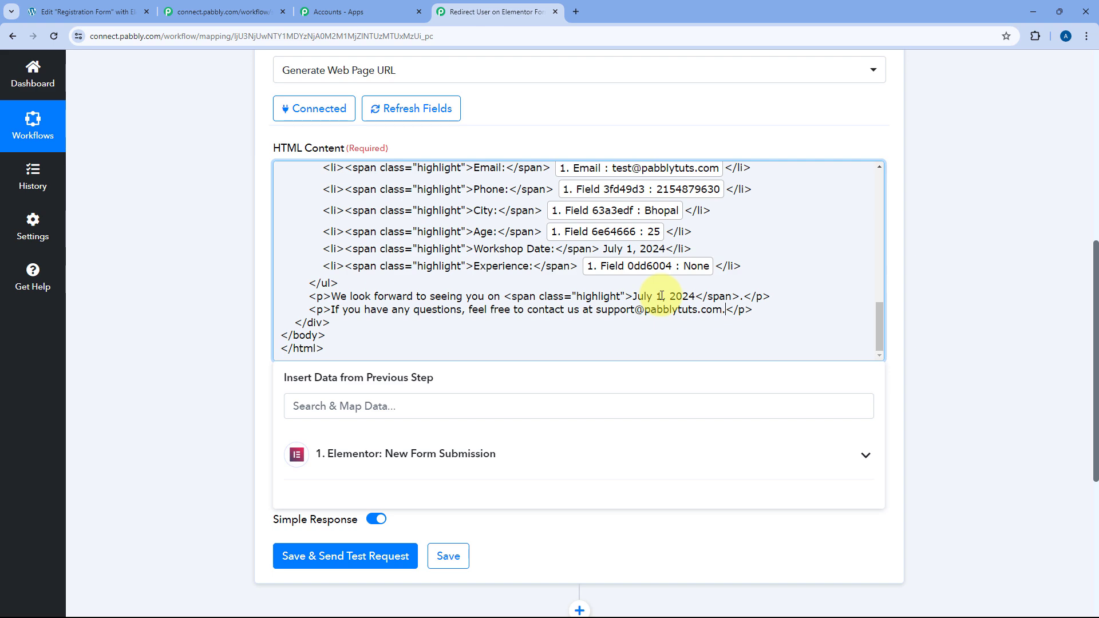
{"action": "scroll", "coordinate": [769, 303], "scroll_direction": "up", "scroll_amount": 10}
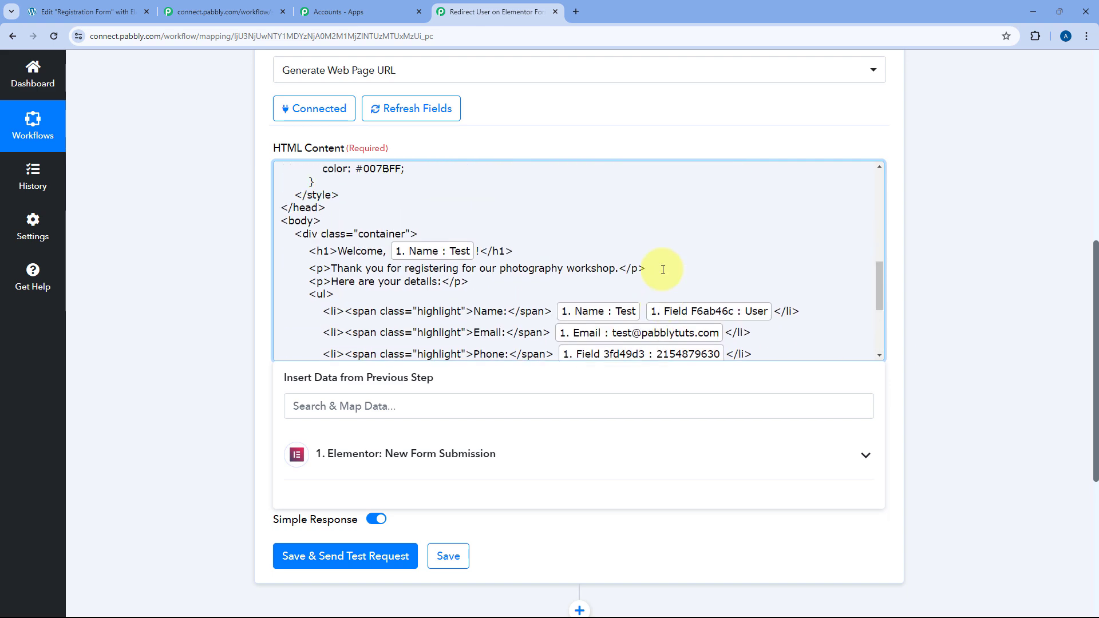
{"action": "scroll", "coordinate": [464, 233], "scroll_direction": "down", "scroll_amount": 5}
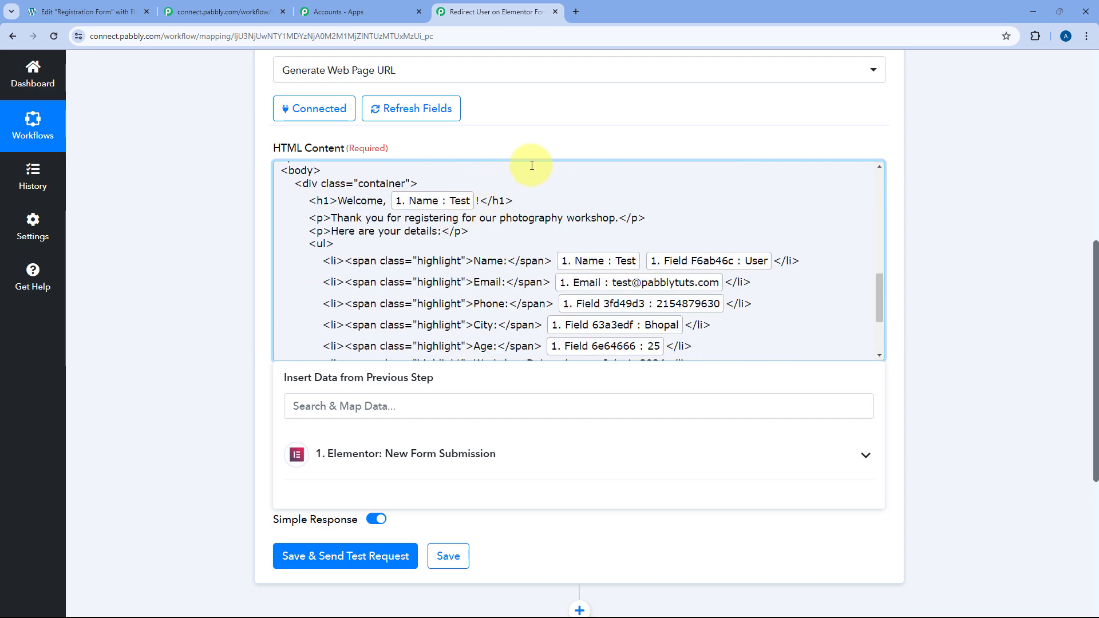
{"action": "scroll", "coordinate": [592, 220], "scroll_direction": "down", "scroll_amount": 3}
{"action": "left_click", "coordinate": [213, 266]}
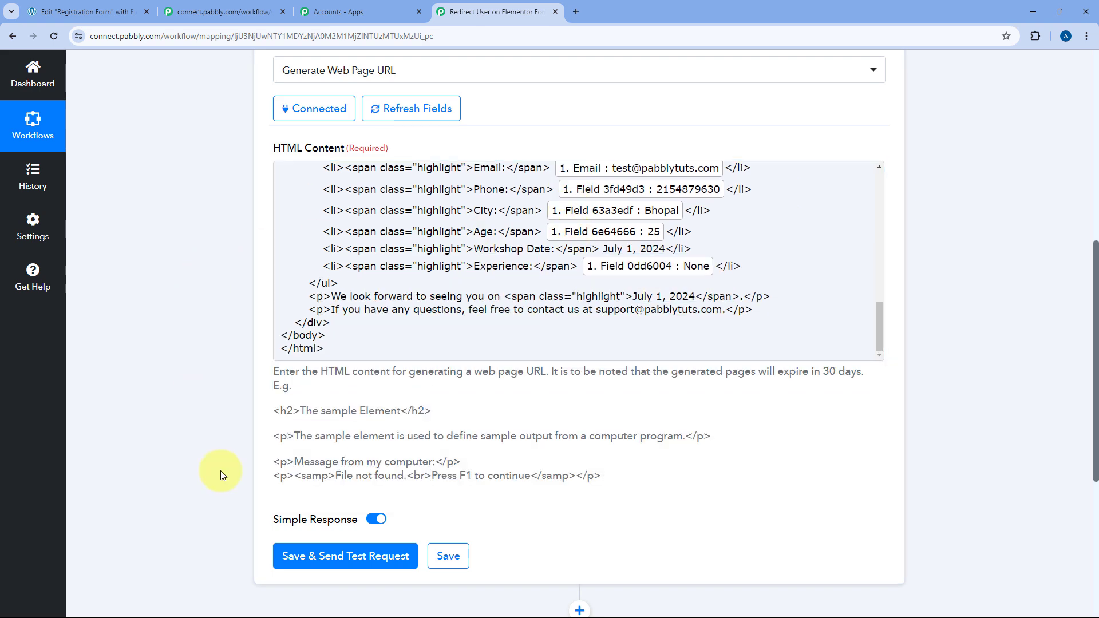
Send a test request for the Generate Web Page URL step.
{"action": "left_click", "coordinate": [350, 558]}
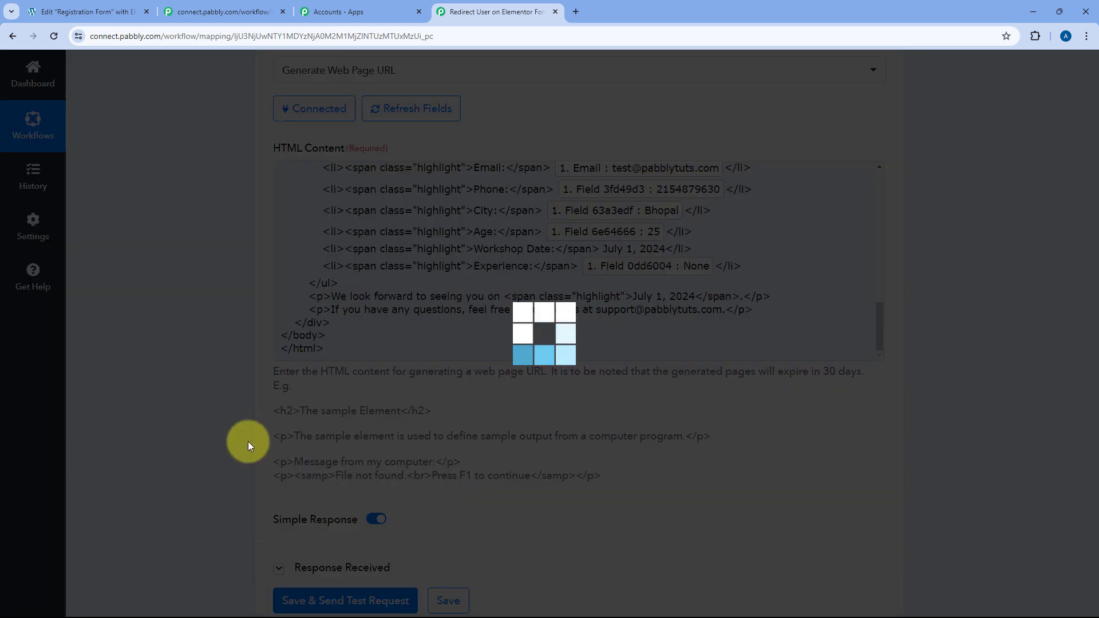
{"action": "scroll", "coordinate": [249, 452], "scroll_direction": "down", "scroll_amount": 3}
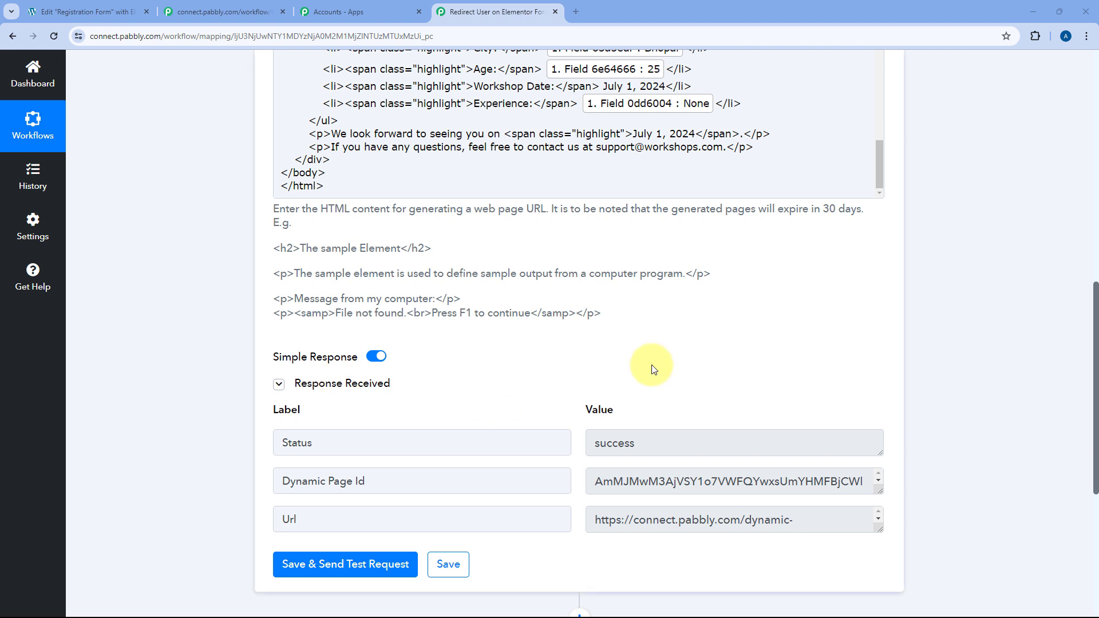
{"action": "scroll", "coordinate": [467, 298], "scroll_direction": "down", "scroll_amount": 2}
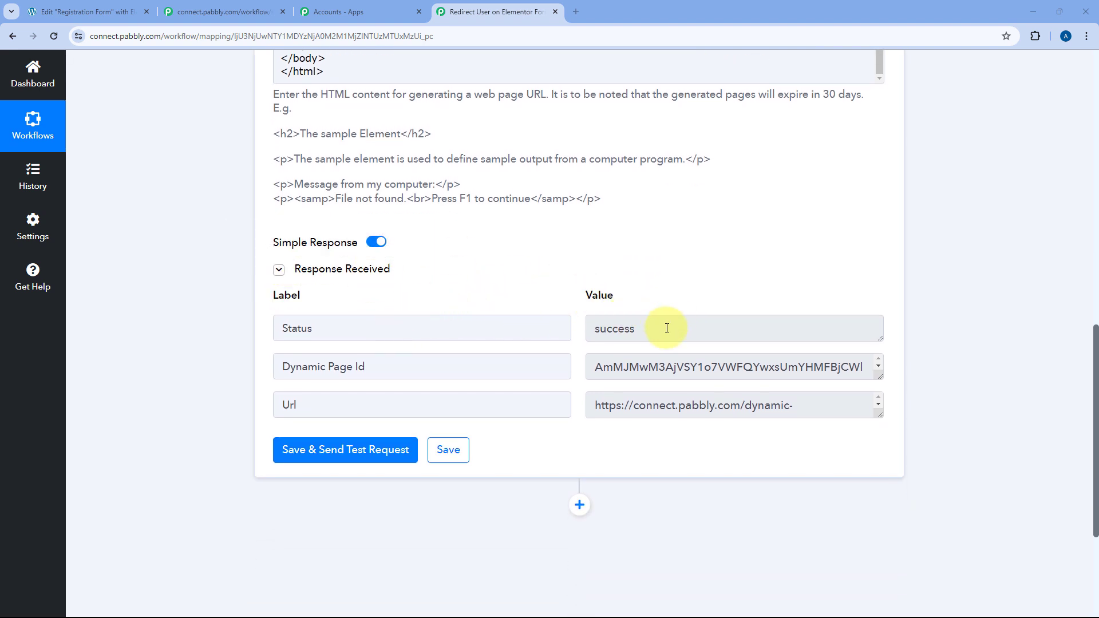
{"action": "left_click_drag", "start_coordinate": [666, 328], "coordinate": [574, 332]}
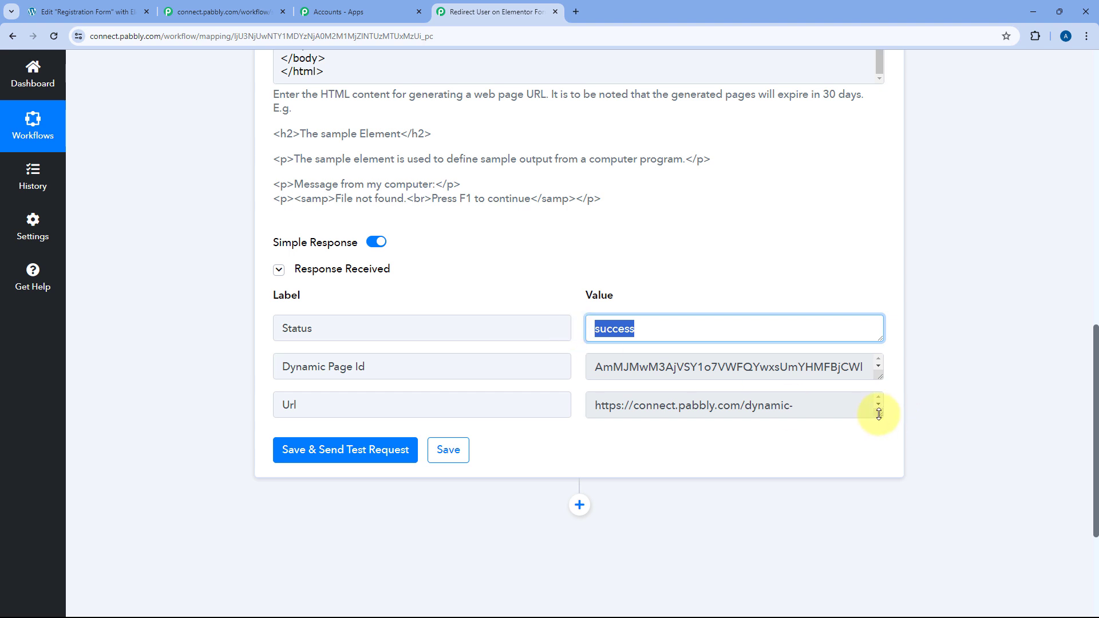
Enlarge the Url value box and copy the full generated page URL.
{"action": "left_click_drag", "start_coordinate": [878, 413], "coordinate": [879, 529]}
{"action": "triple_click", "coordinate": [676, 417]}
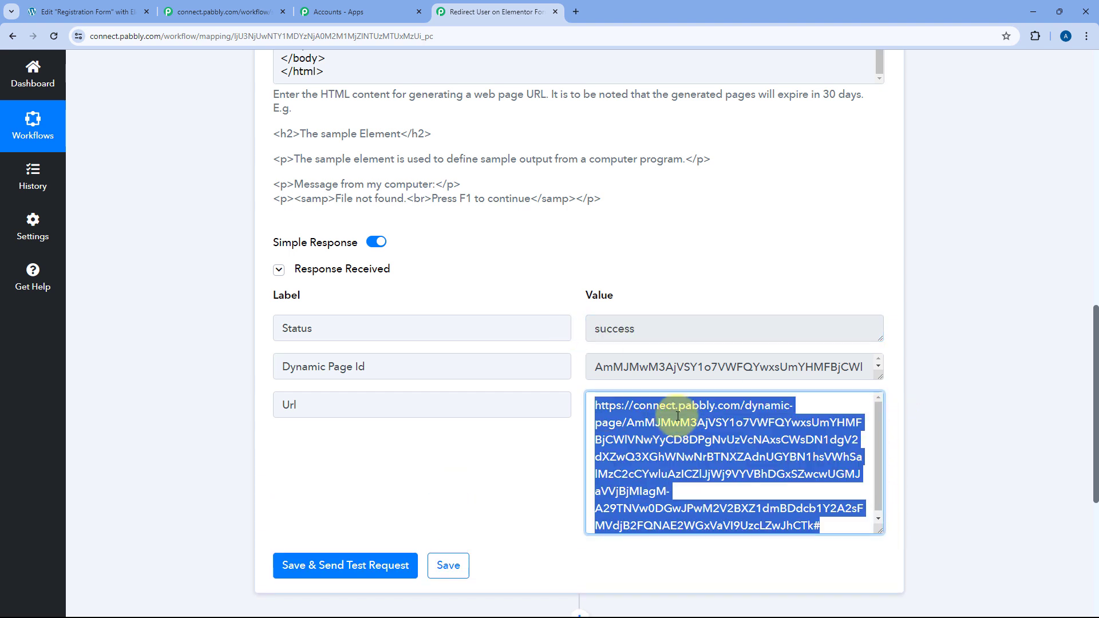
{"action": "right_click", "coordinate": [677, 416]}
{"action": "left_click", "coordinate": [705, 423]}
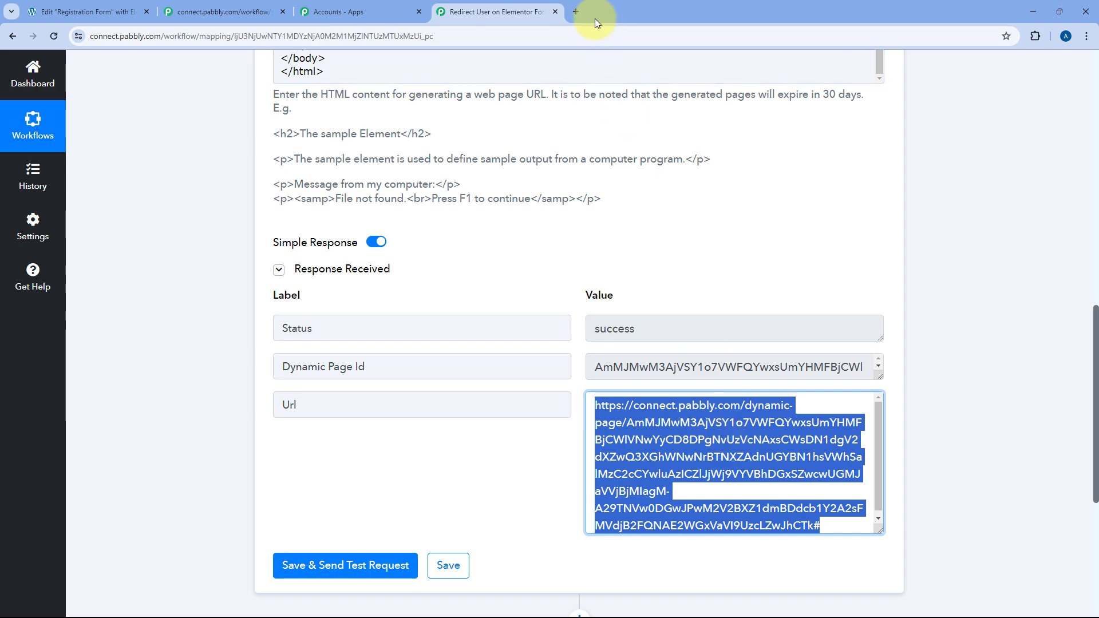
{"action": "left_click", "coordinate": [576, 11]}
Load the copied URL, check the personalised 'Welcome, Test!' page, and return to the workflow.
{"action": "key", "text": "ctrl+v"}
{"action": "key", "text": "Return"}
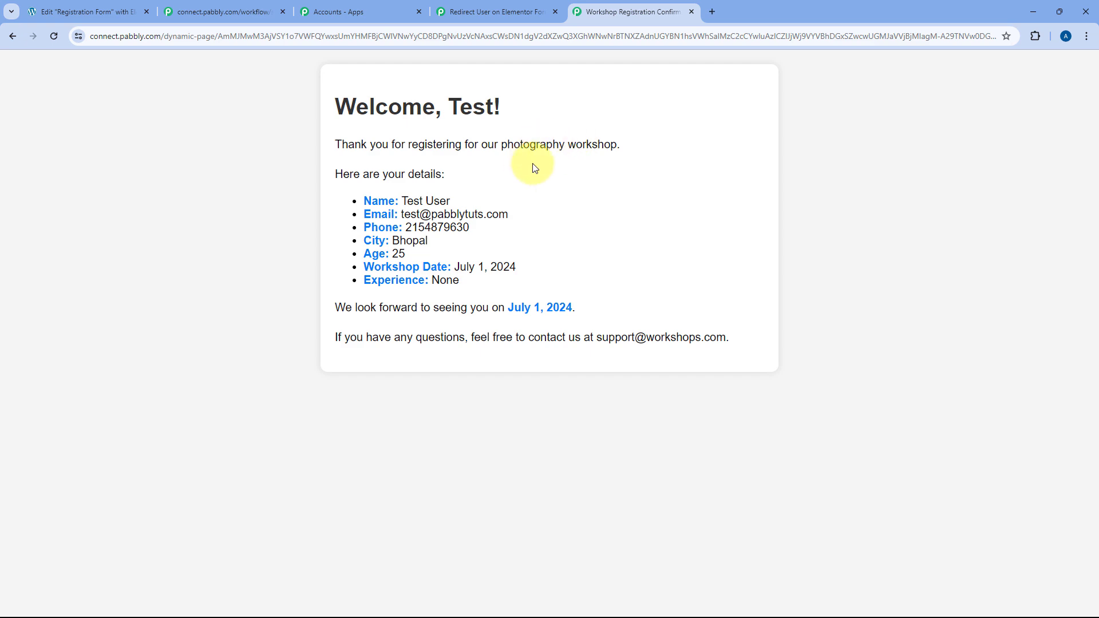
{"action": "left_click", "coordinate": [492, 11]}
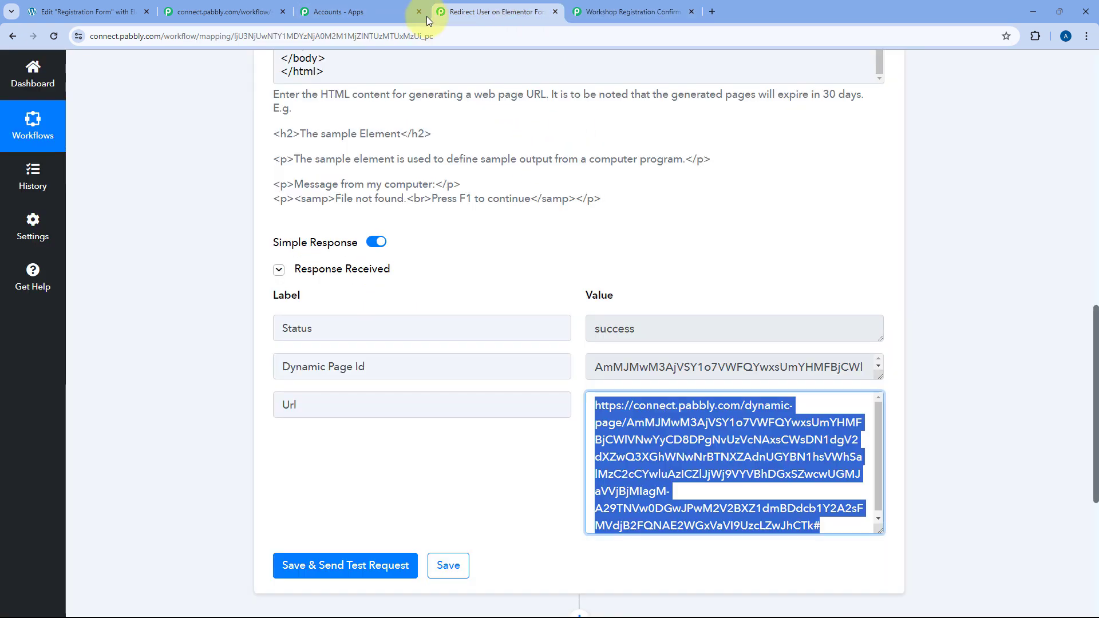
Review the generated dynamic page URL in the step's test response.
{"action": "scroll", "coordinate": [618, 211], "scroll_direction": "up", "scroll_amount": 2}
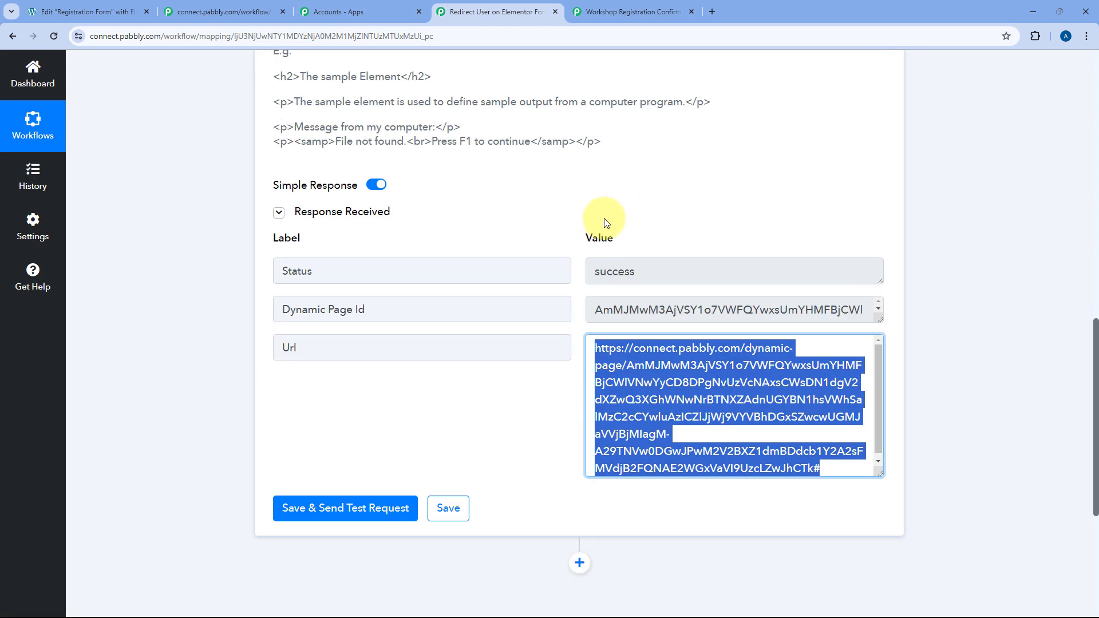
{"action": "scroll", "coordinate": [615, 209], "scroll_direction": "up", "scroll_amount": 2}
{"action": "scroll", "coordinate": [522, 216], "scroll_direction": "up", "scroll_amount": 3}
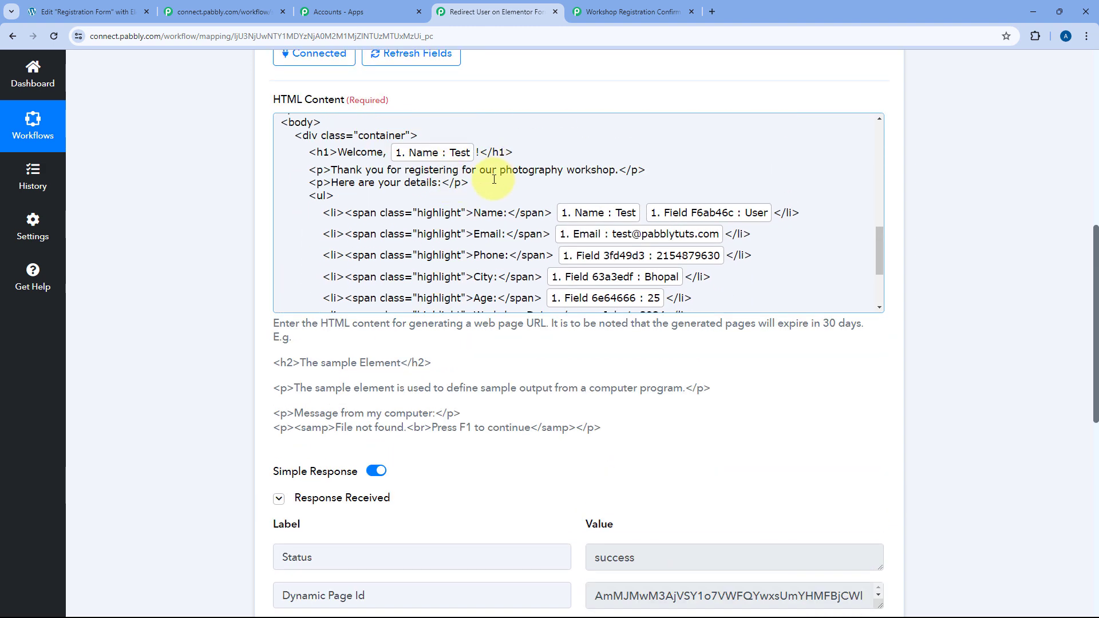
{"action": "scroll", "coordinate": [312, 200], "scroll_direction": "up", "scroll_amount": 2}
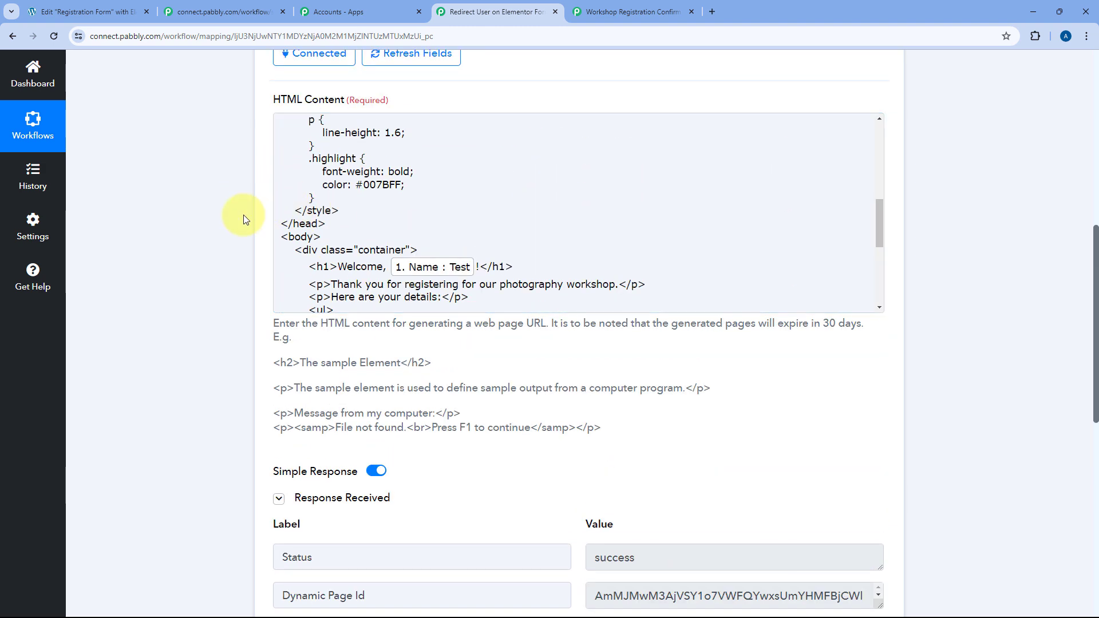
{"action": "scroll", "coordinate": [456, 212], "scroll_direction": "down", "scroll_amount": 8}
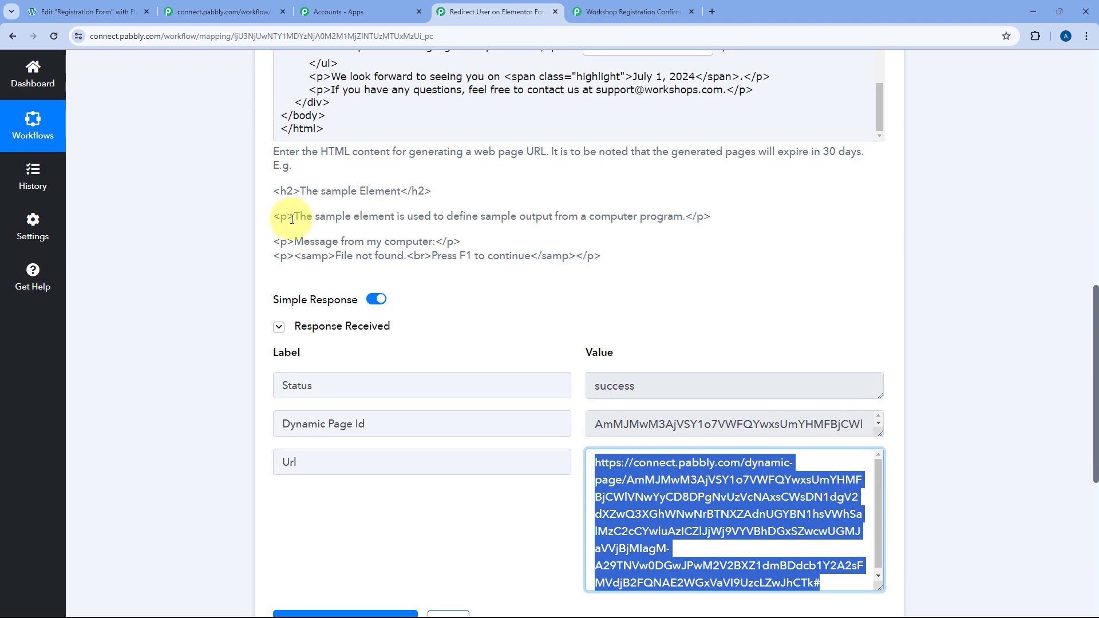
{"action": "left_click", "coordinate": [576, 244]}
{"action": "scroll", "coordinate": [578, 241], "scroll_direction": "down", "scroll_amount": 2}
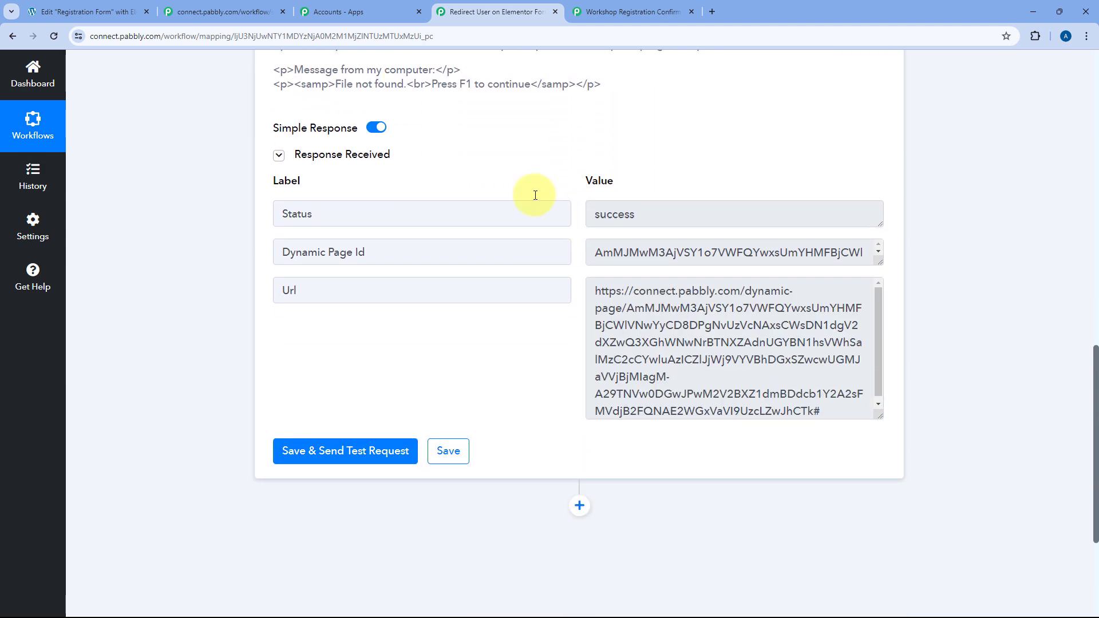
{"action": "left_click_drag", "start_coordinate": [590, 291], "coordinate": [827, 408]}
{"action": "left_click", "coordinate": [829, 404]}
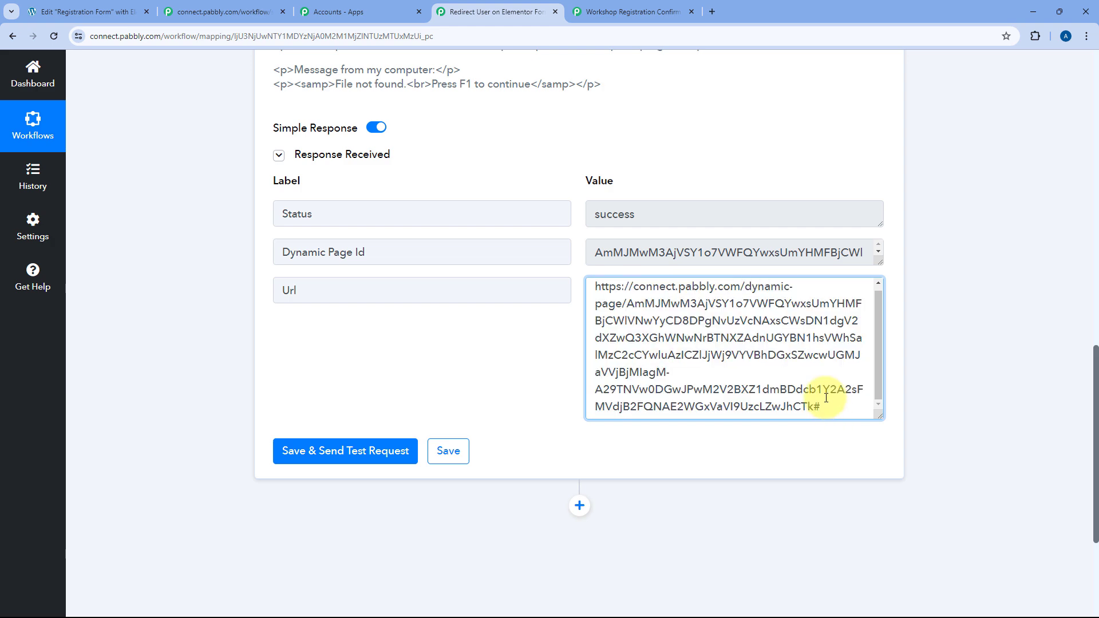
{"action": "scroll", "coordinate": [566, 361], "scroll_direction": "down", "scroll_amount": 4}
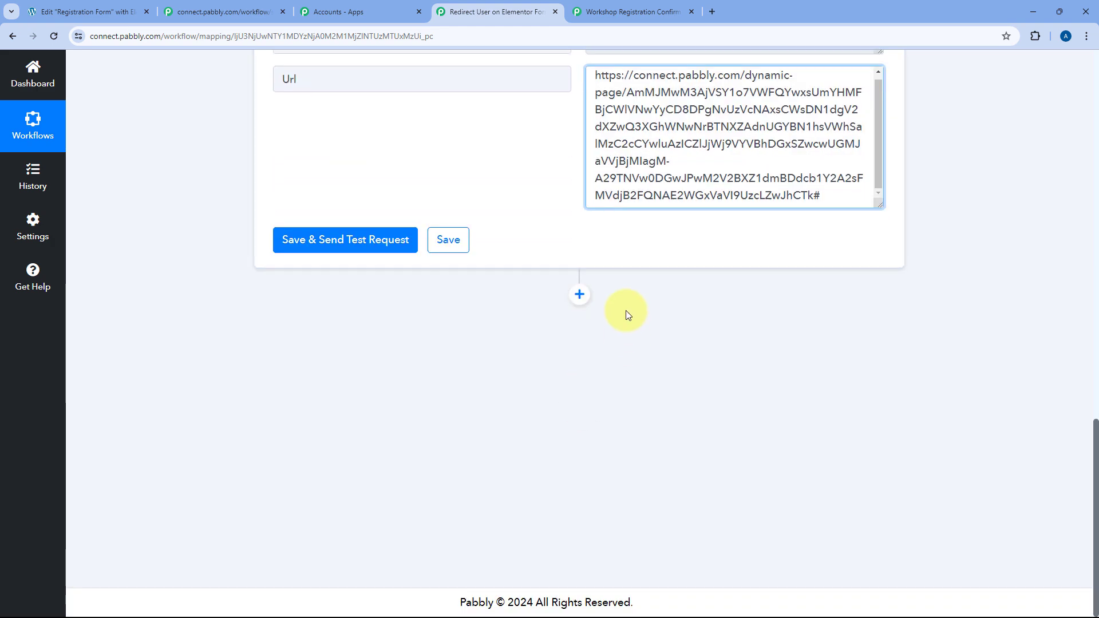
Add a Data Forwarder (Pabbly) step with the Redirect To action event and connect it.
{"action": "left_click", "coordinate": [580, 296]}
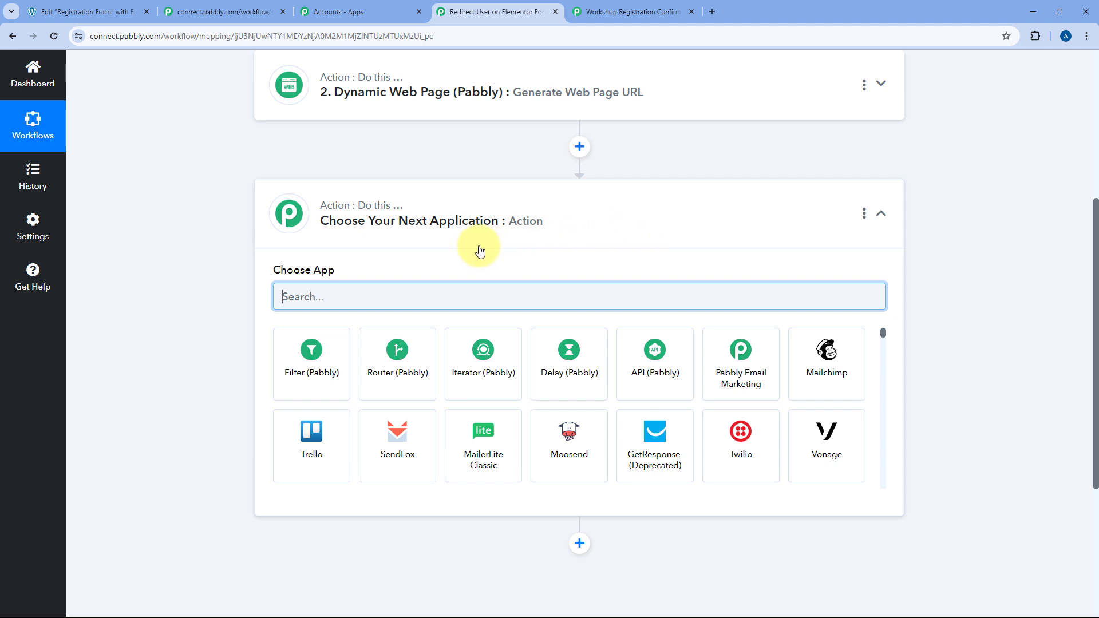
{"action": "type", "text": "DAta F"}
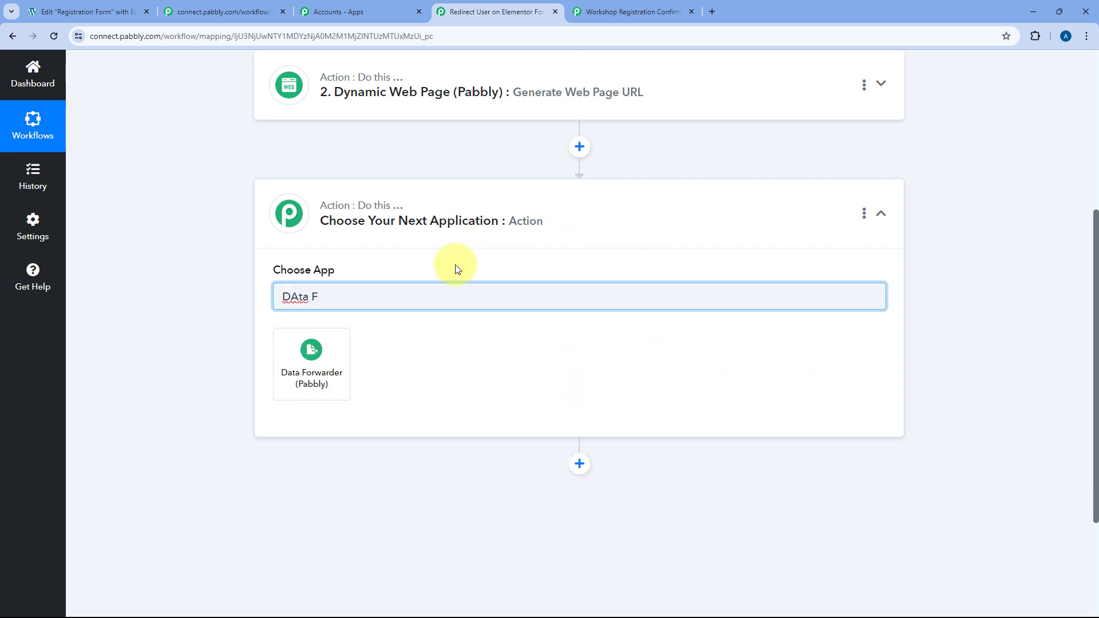
{"action": "left_click", "coordinate": [298, 357]}
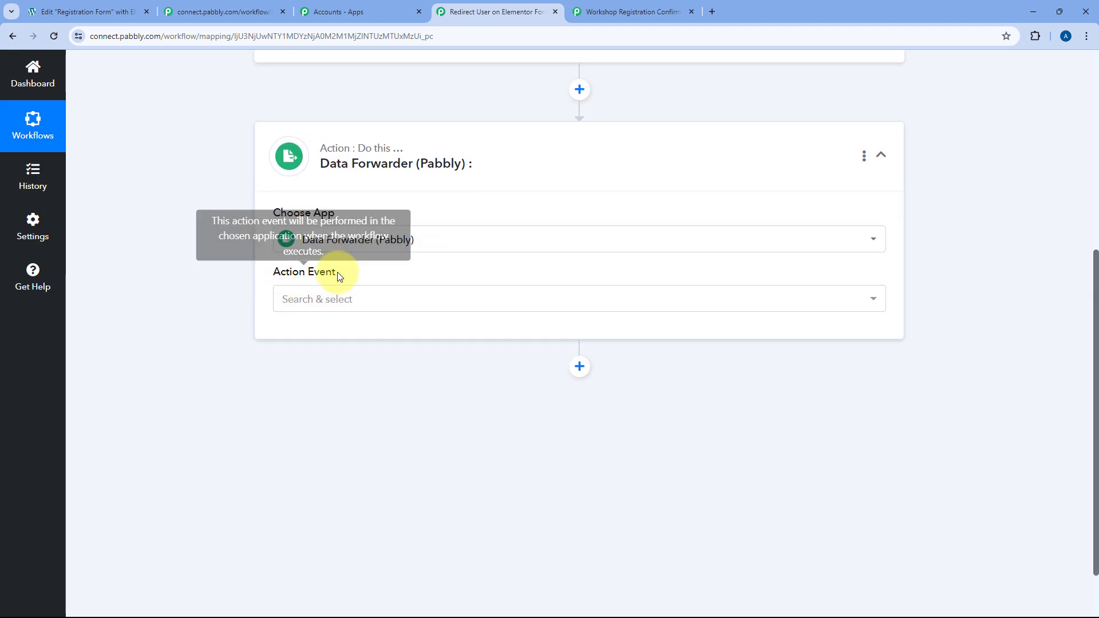
{"action": "left_click", "coordinate": [364, 308]}
{"action": "scroll", "coordinate": [248, 326], "scroll_direction": "down", "scroll_amount": 2}
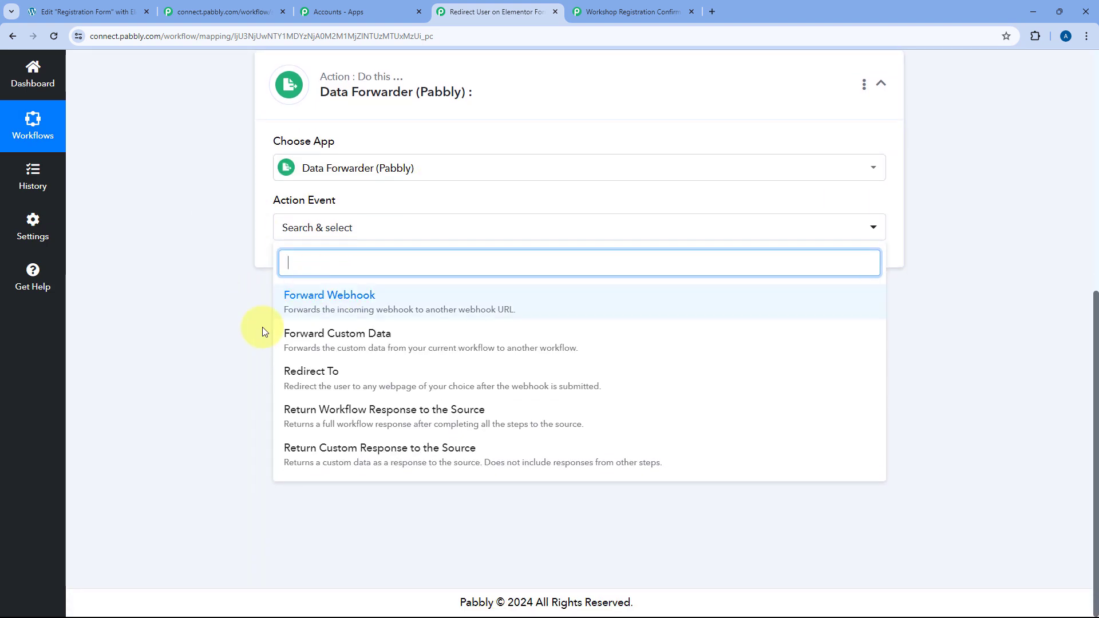
{"action": "left_click", "coordinate": [319, 380]}
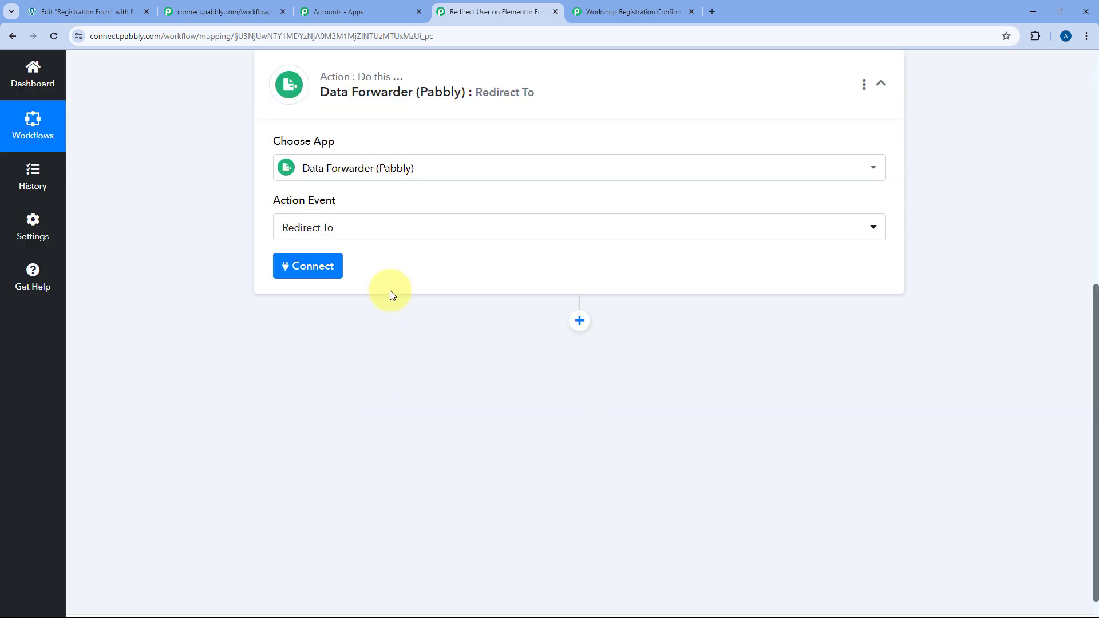
{"action": "left_click", "coordinate": [318, 268]}
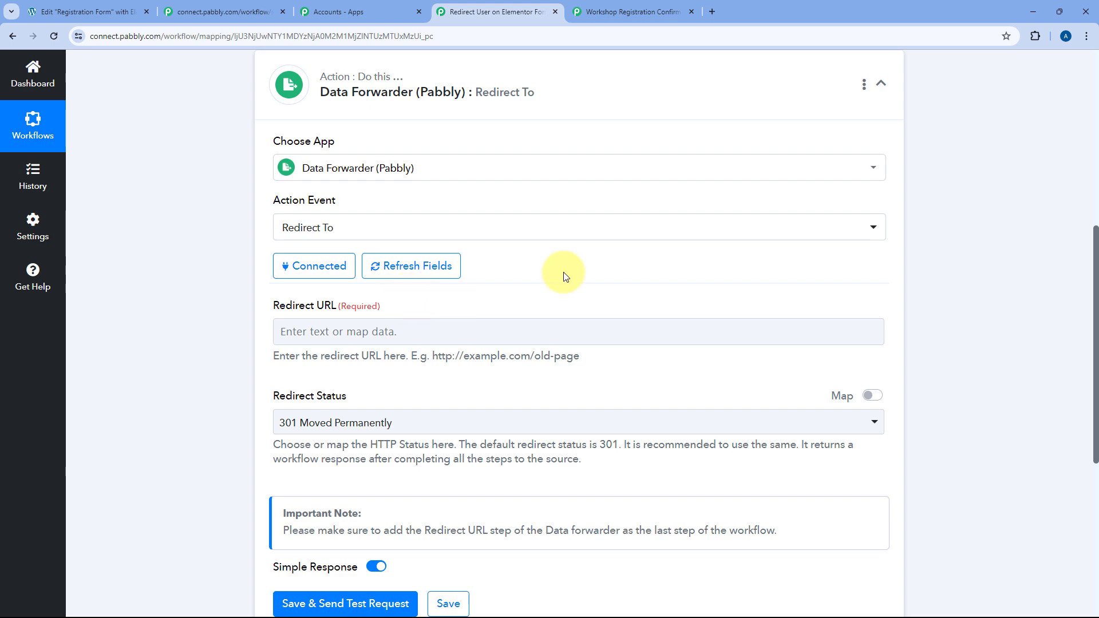
Recheck the Dynamic Web Page step's full Url in its received test response.
{"action": "scroll", "coordinate": [563, 272], "scroll_direction": "up", "scroll_amount": 5}
{"action": "left_click", "coordinate": [543, 248]}
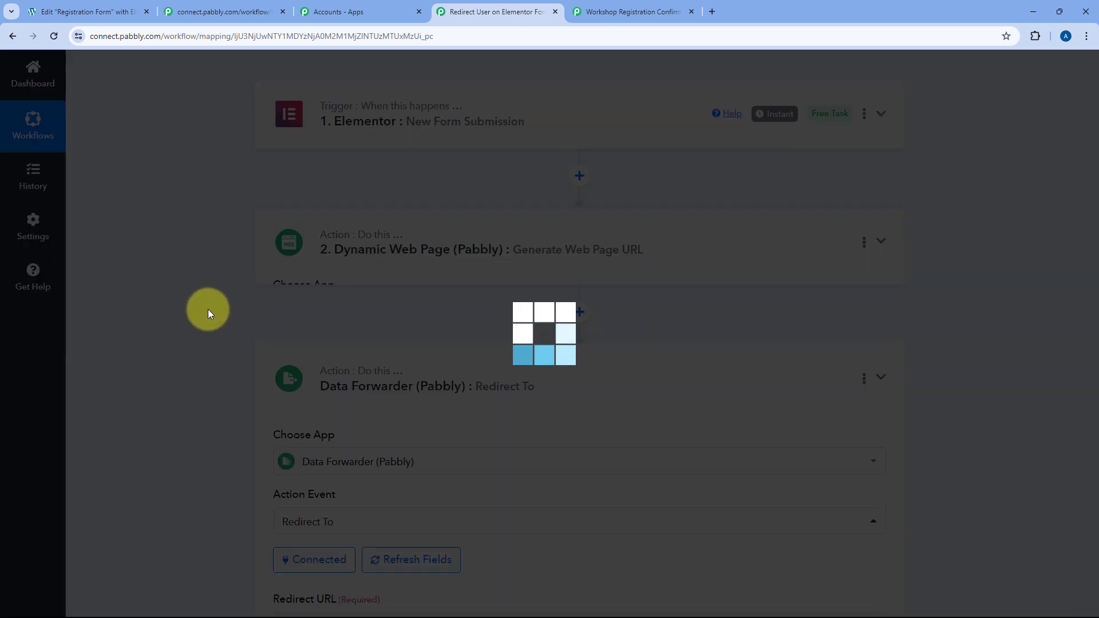
{"action": "scroll", "coordinate": [208, 309], "scroll_direction": "down", "scroll_amount": 10}
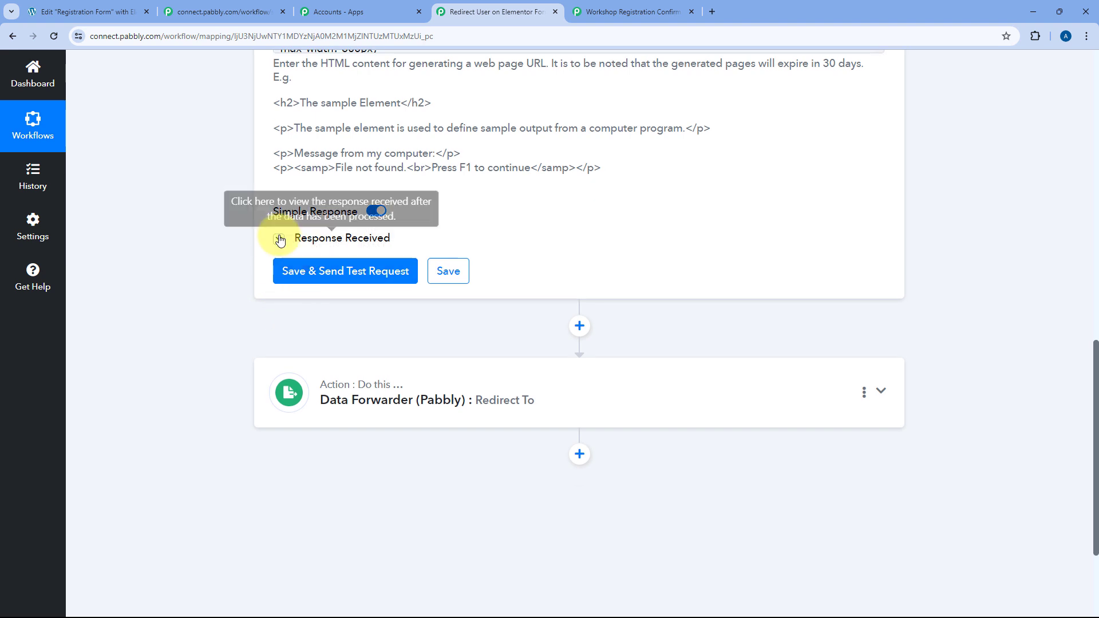
{"action": "left_click", "coordinate": [279, 238]}
{"action": "scroll", "coordinate": [581, 284], "scroll_direction": "down", "scroll_amount": 1}
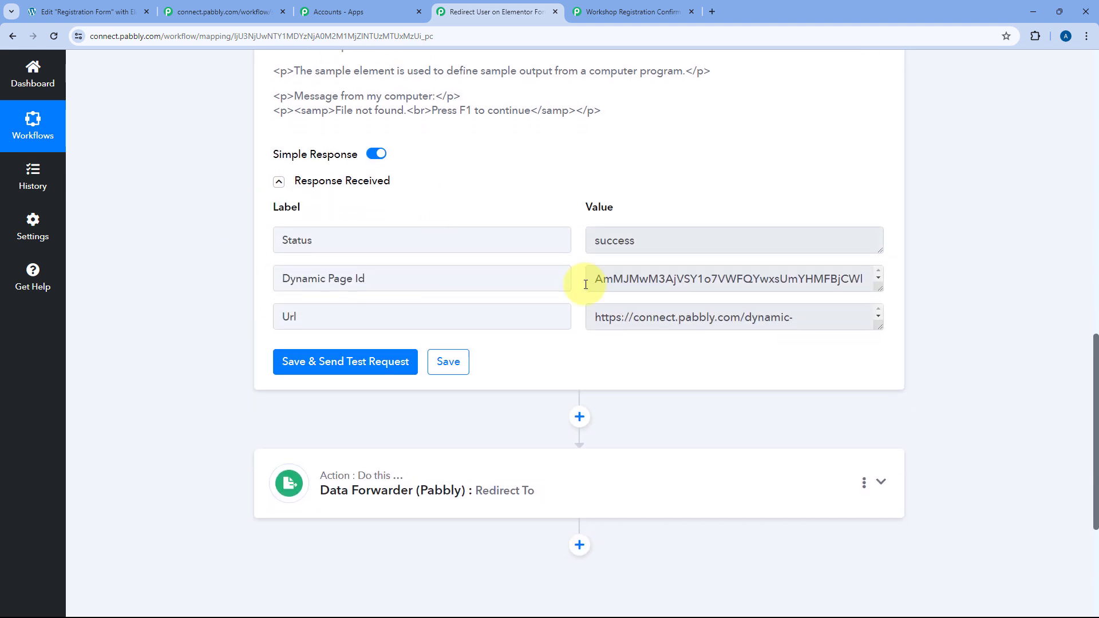
{"action": "left_click", "coordinate": [880, 324]}
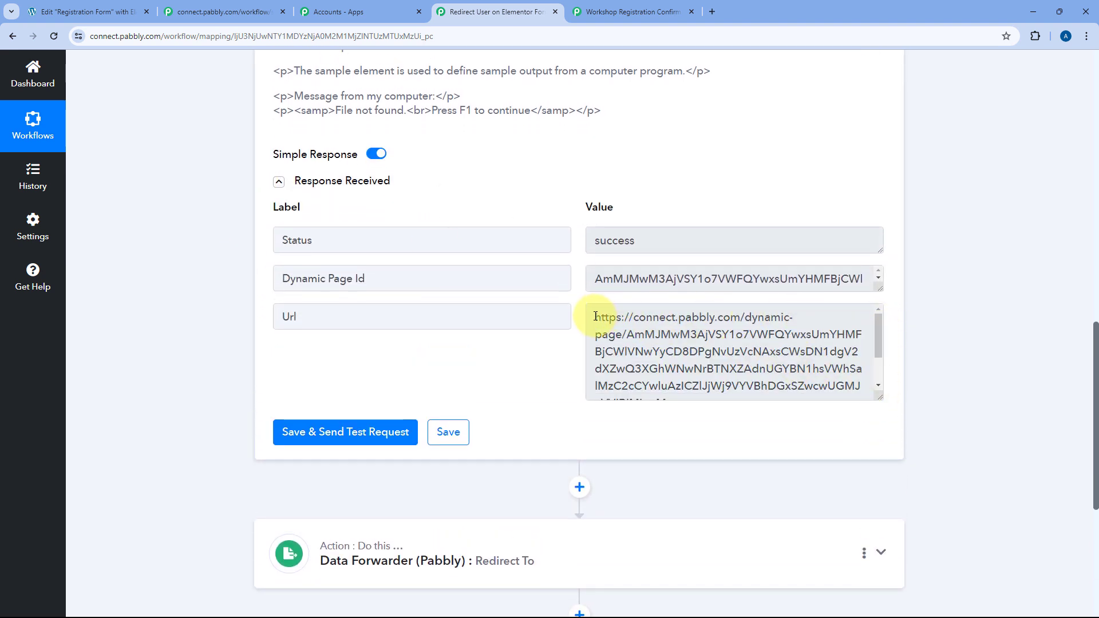
{"action": "left_click_drag", "start_coordinate": [595, 317], "coordinate": [765, 417]}
{"action": "left_click", "coordinate": [839, 386]}
{"action": "scroll", "coordinate": [518, 356], "scroll_direction": "down", "scroll_amount": 5}
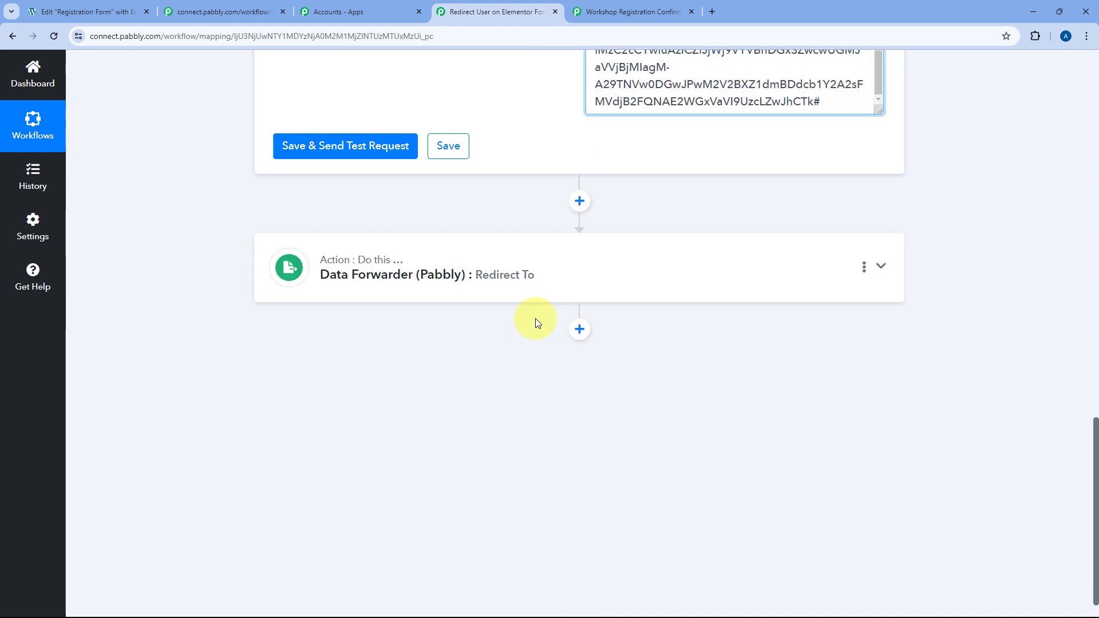
{"action": "left_click", "coordinate": [547, 277]}
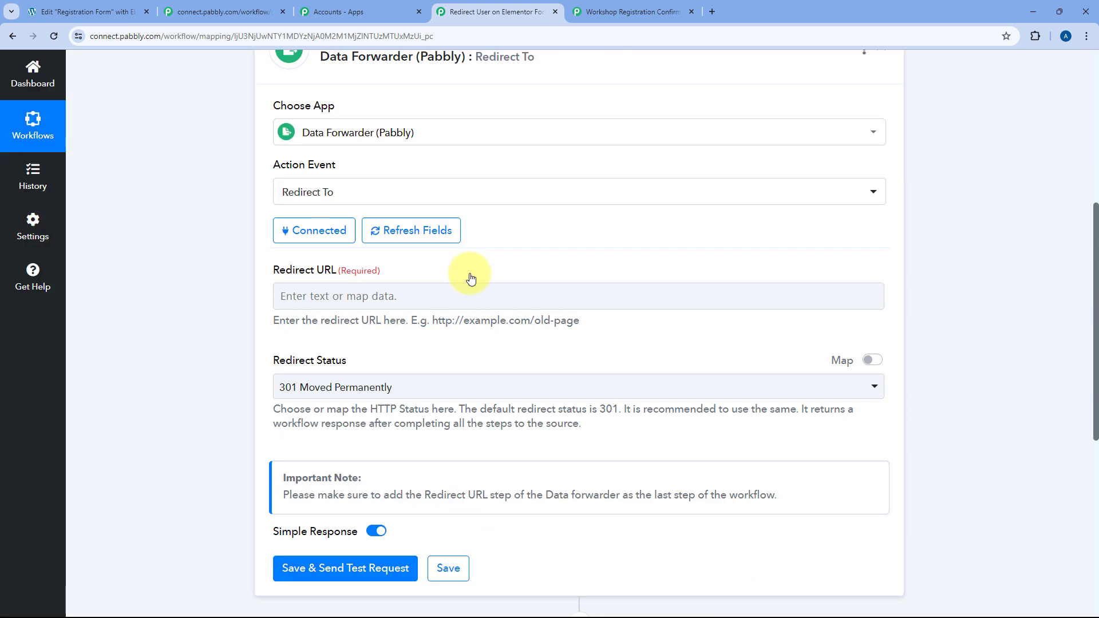
Map the Dynamic Web Page Url as Redirect URL and keep status 301 Moved Permanently.
{"action": "scroll", "coordinate": [470, 278], "scroll_direction": "down", "scroll_amount": 2}
{"action": "left_click", "coordinate": [312, 172]}
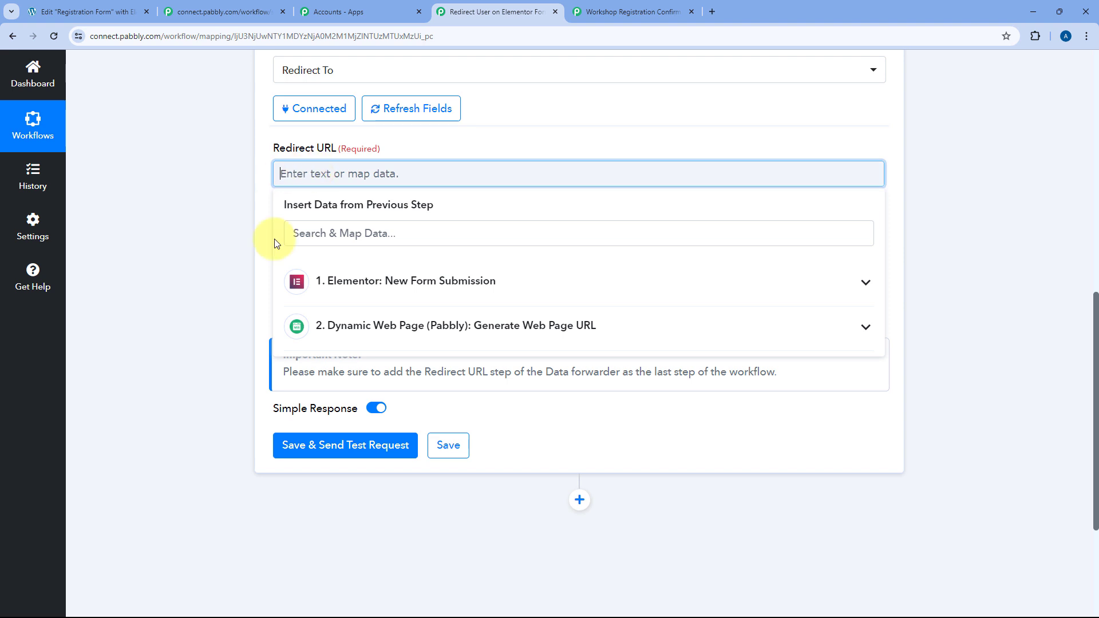
{"action": "left_click", "coordinate": [407, 336]}
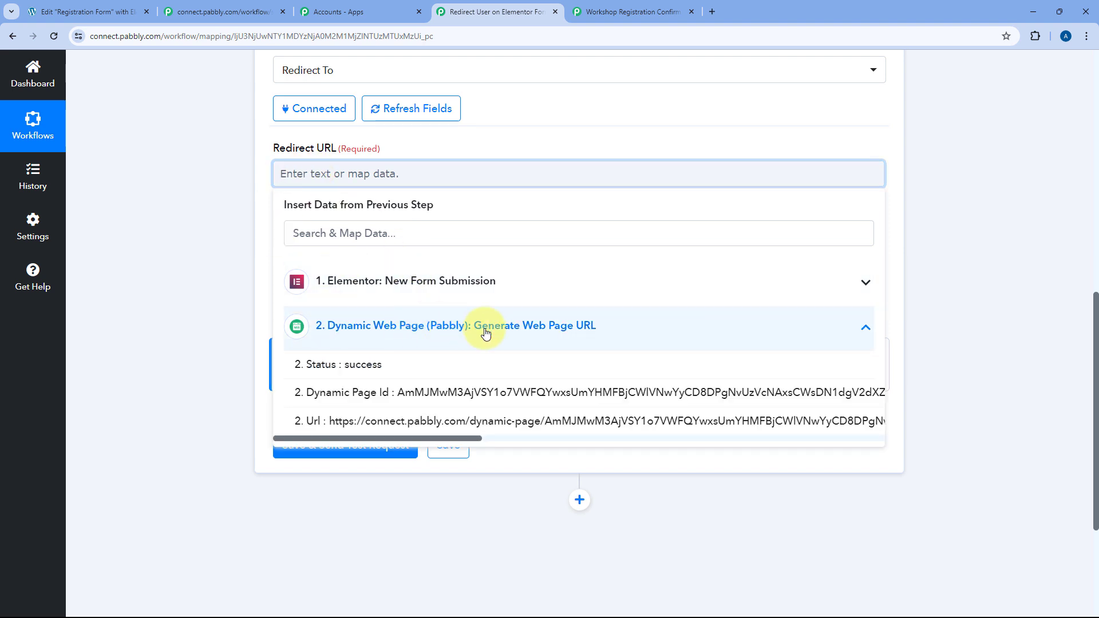
{"action": "left_click", "coordinate": [367, 422]}
{"action": "left_click", "coordinate": [255, 225]}
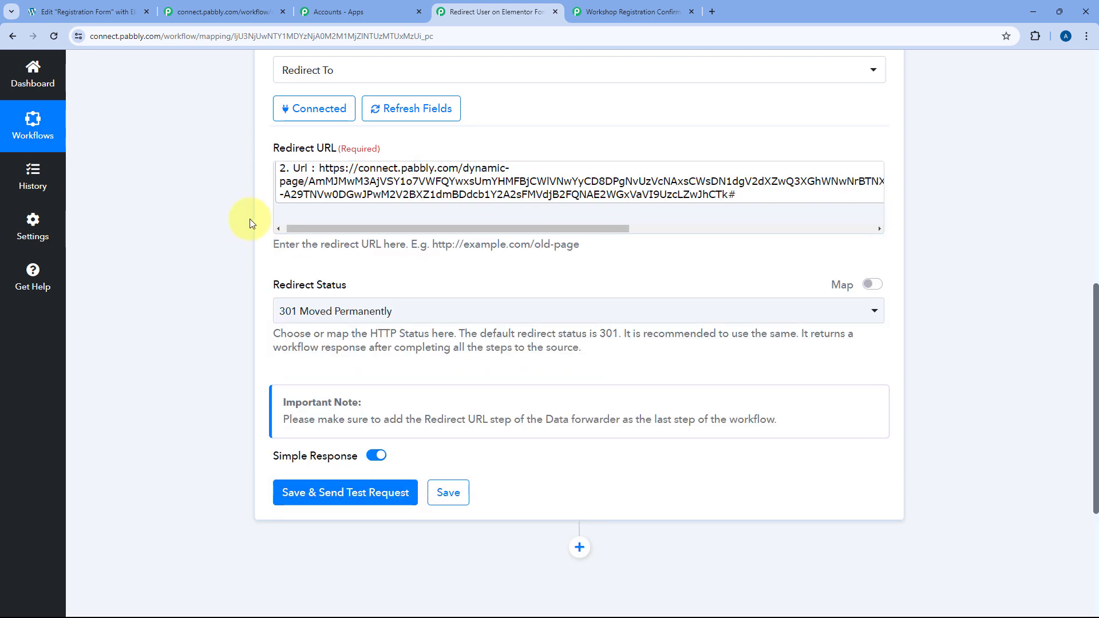
{"action": "left_click", "coordinate": [366, 192]}
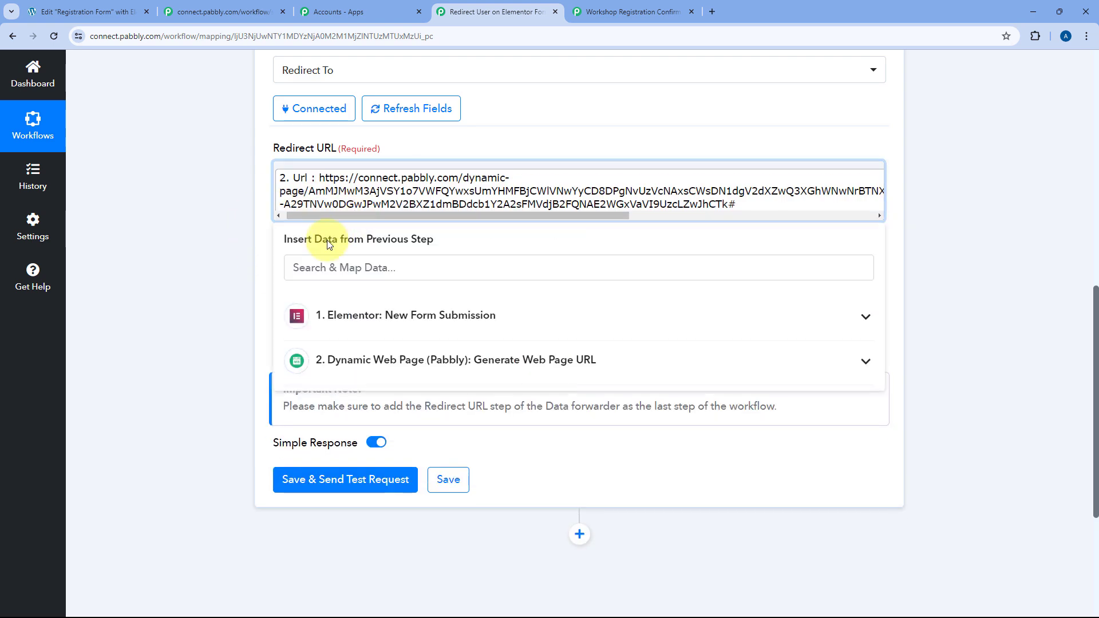
{"action": "left_click", "coordinate": [257, 259]}
{"action": "left_click", "coordinate": [423, 297]}
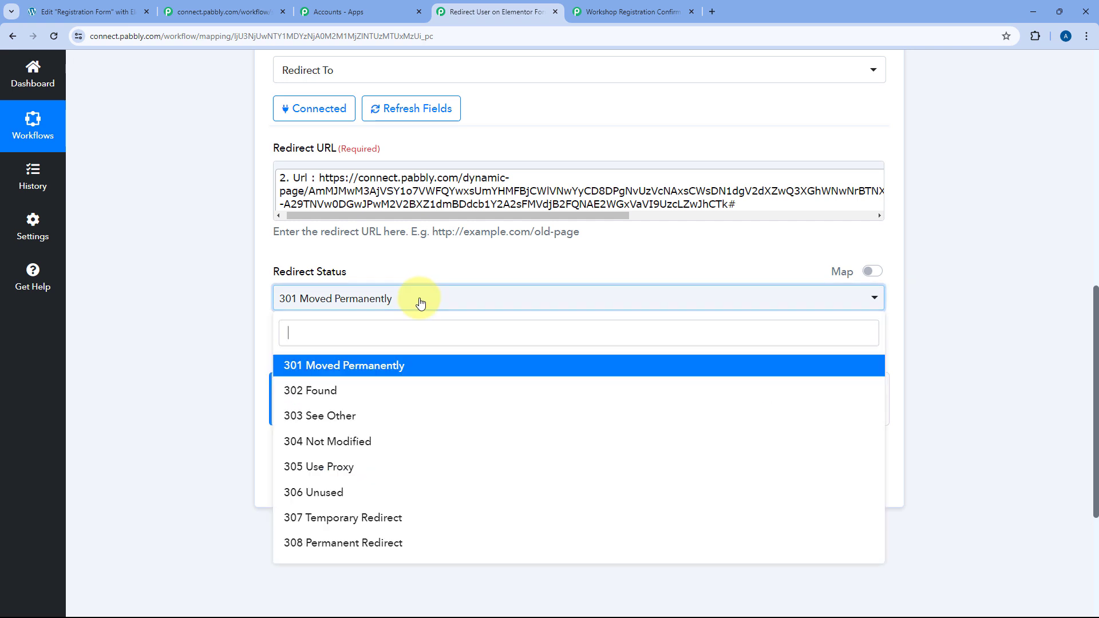
{"action": "scroll", "coordinate": [255, 289], "scroll_direction": "down", "scroll_amount": 2}
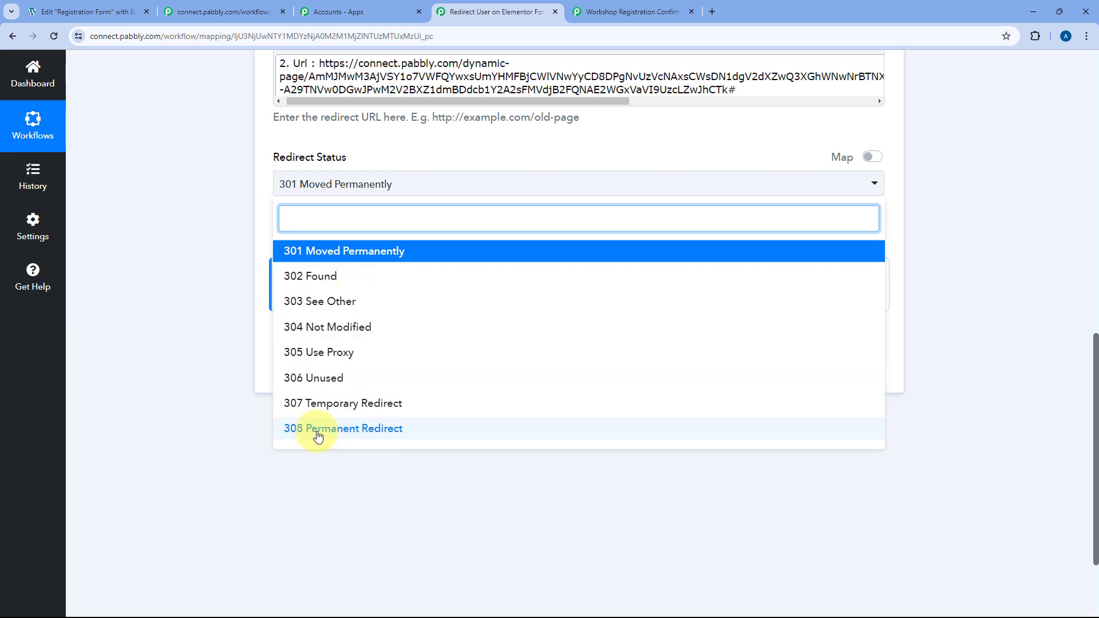
{"action": "left_click", "coordinate": [351, 255]}
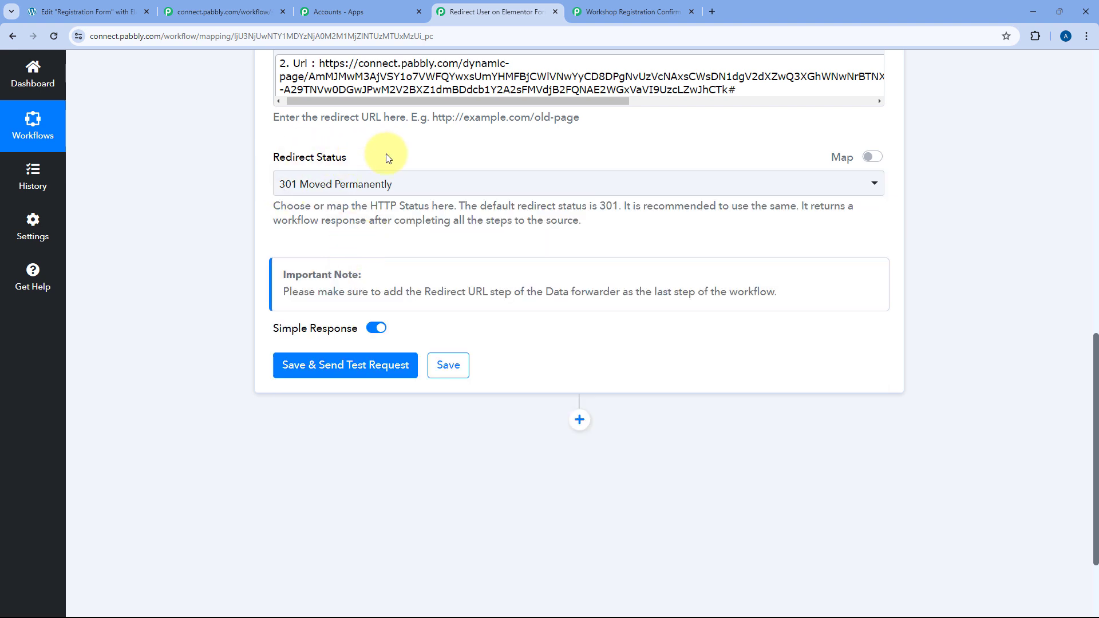
Save and test the Redirect To step, confirm the 301 success, then collapse it.
{"action": "left_click", "coordinate": [354, 365]}
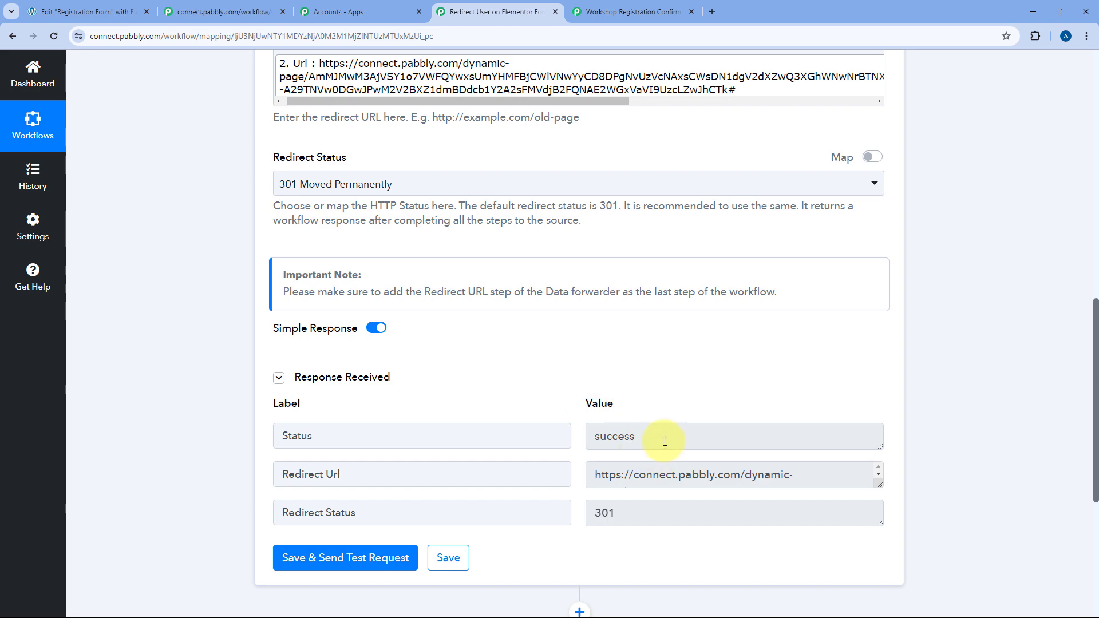
{"action": "left_click_drag", "start_coordinate": [662, 441], "coordinate": [582, 435]}
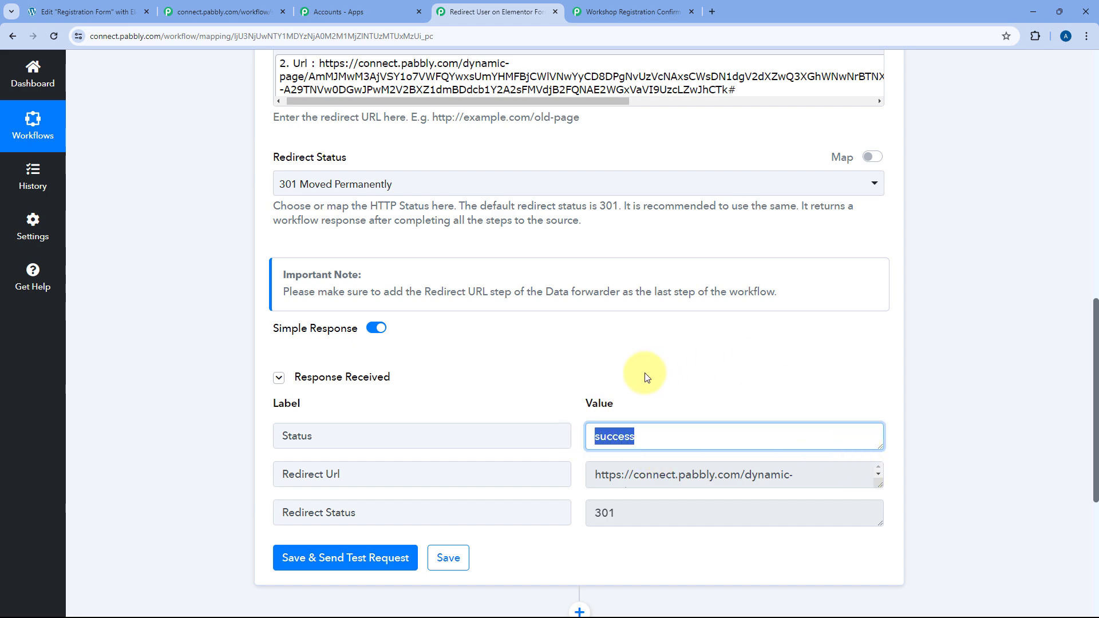
{"action": "scroll", "coordinate": [642, 376], "scroll_direction": "up", "scroll_amount": 5}
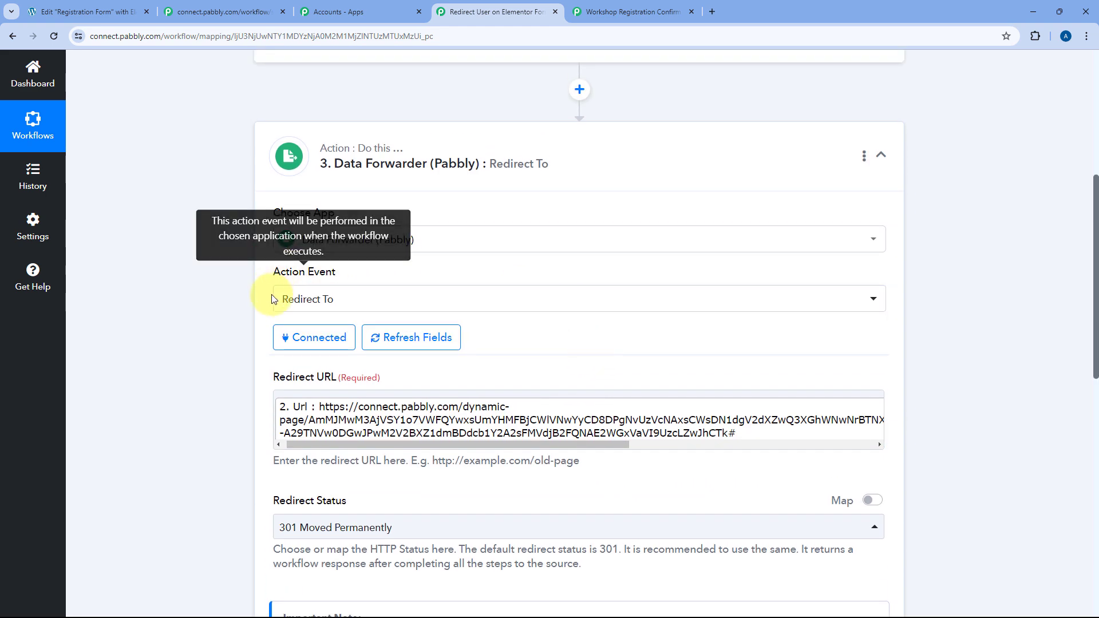
{"action": "left_click", "coordinate": [622, 183]}
{"action": "scroll", "coordinate": [217, 292], "scroll_direction": "up", "scroll_amount": 5}
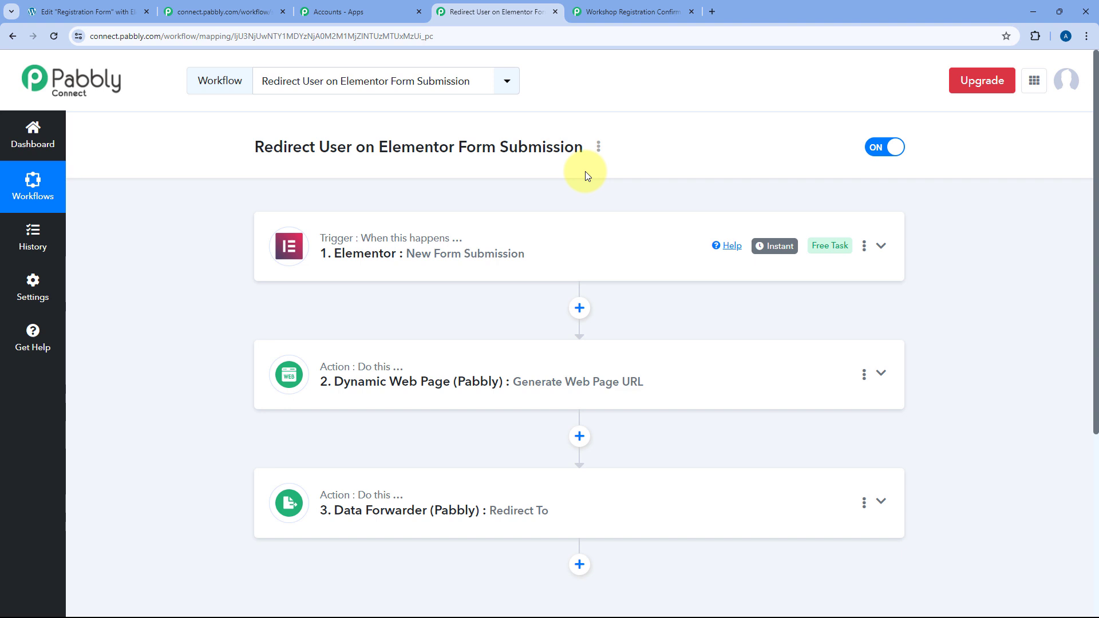
Check the greeting on the earlier 'Welcome, Test!' confirmation page, then go back to the Elementor form editor.
{"action": "left_click", "coordinate": [136, 8]}
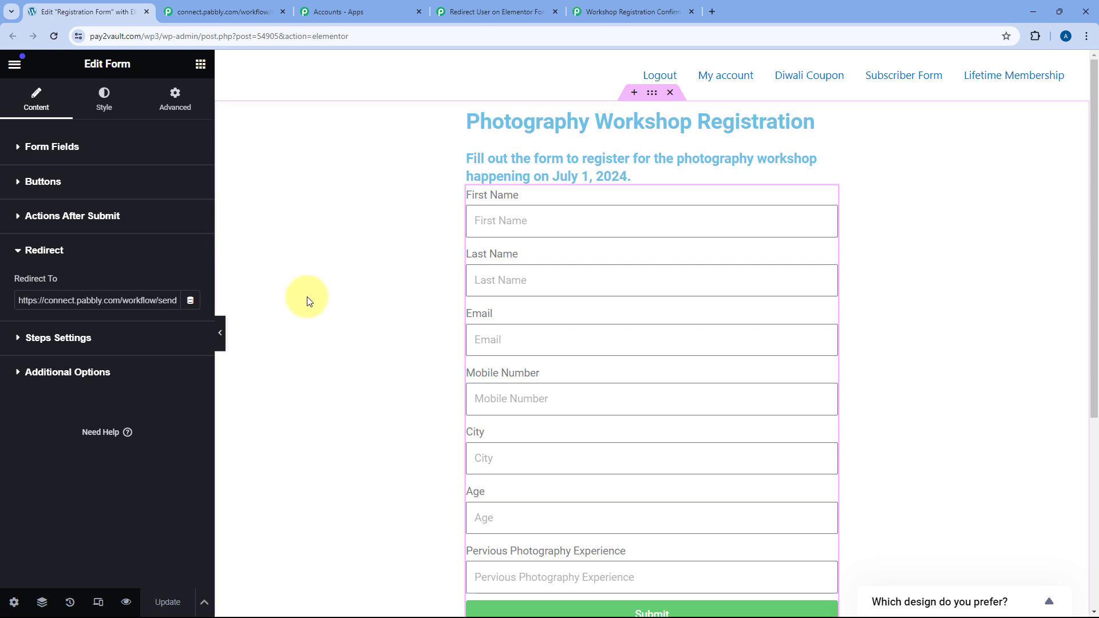
{"action": "left_click", "coordinate": [643, 9]}
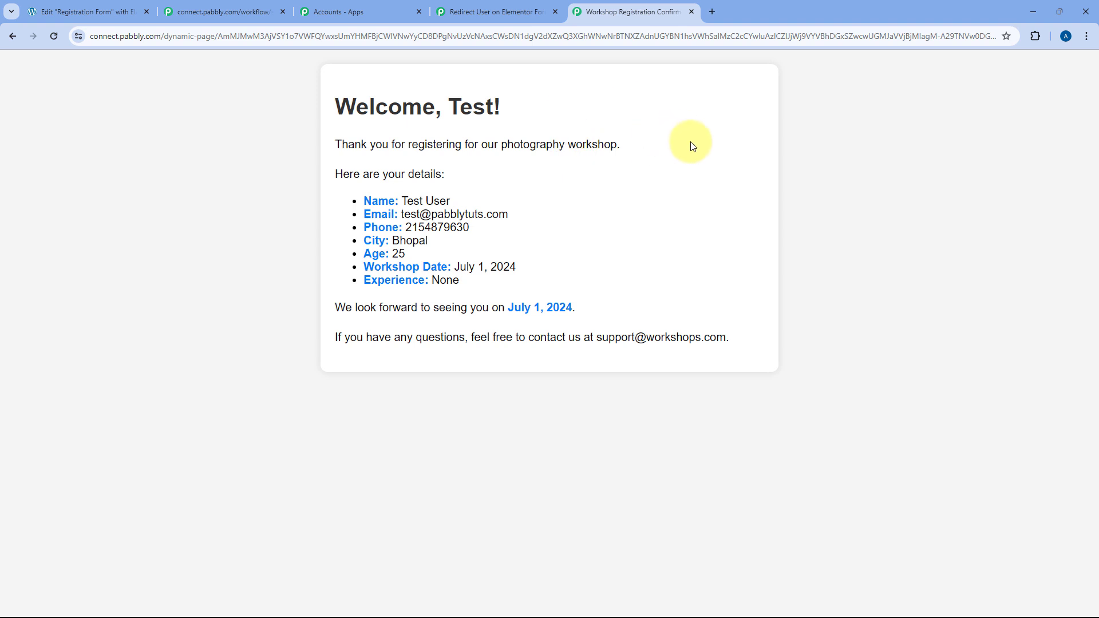
{"action": "double_click", "coordinate": [455, 103]}
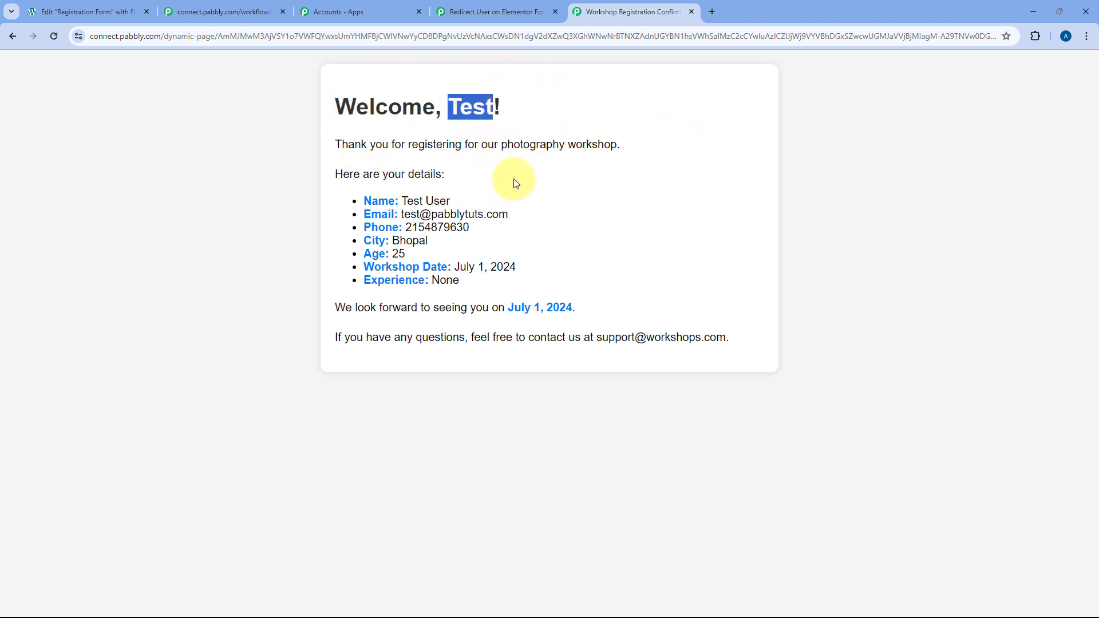
{"action": "left_click", "coordinate": [133, 8]}
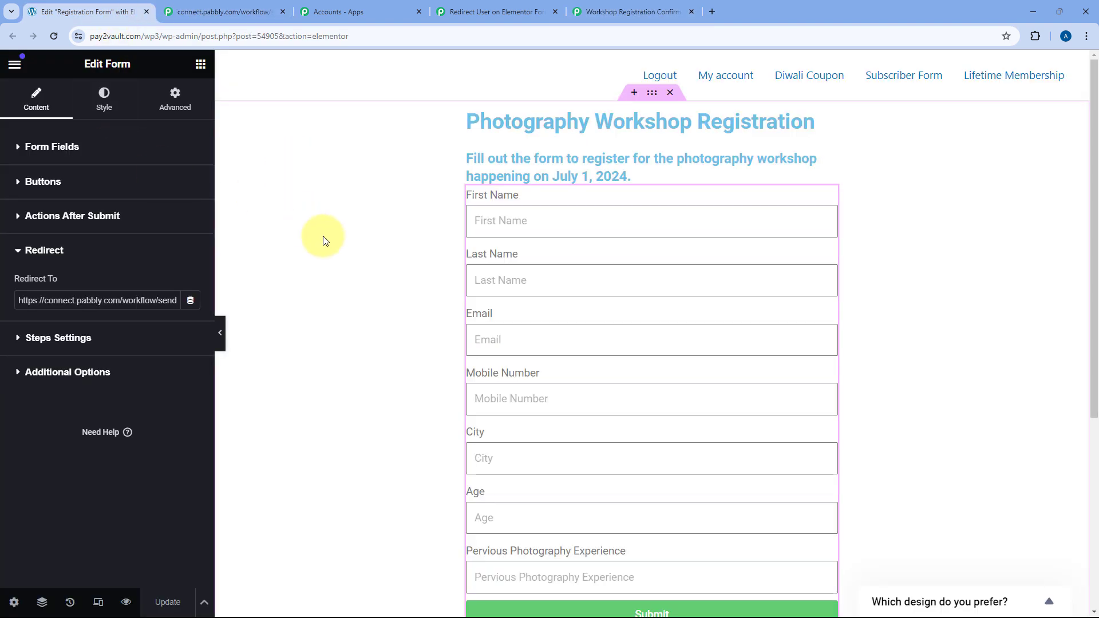
In the form preview, enter a dummy first and last name, an email address and a mobile number.
{"action": "left_click", "coordinate": [127, 601]}
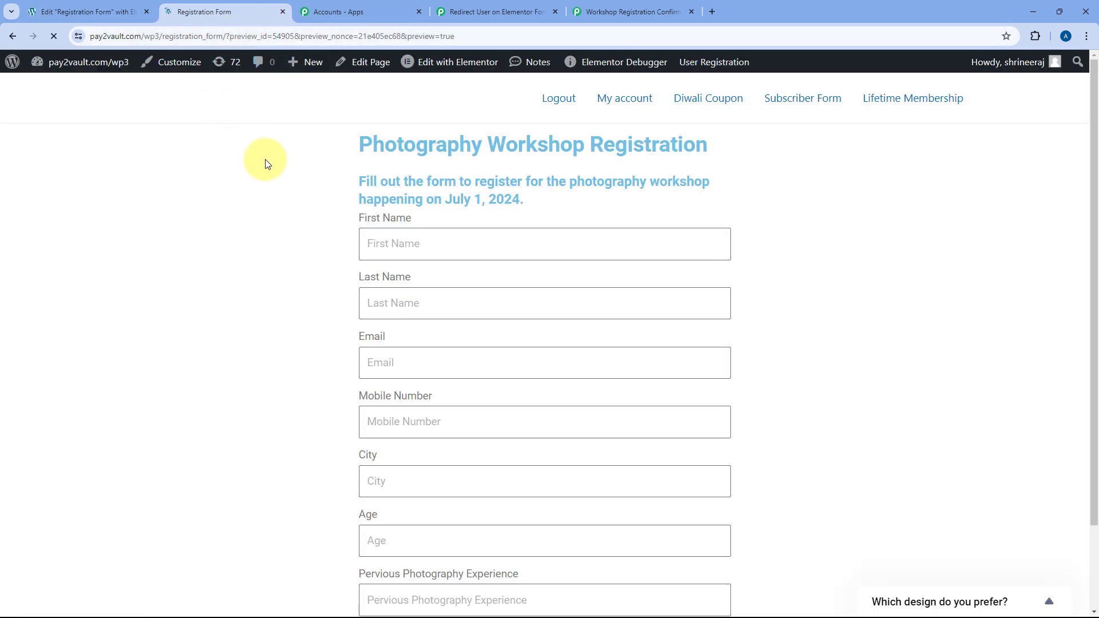
{"action": "scroll", "coordinate": [343, 194], "scroll_direction": "down", "scroll_amount": 1}
{"action": "left_click", "coordinate": [401, 186]}
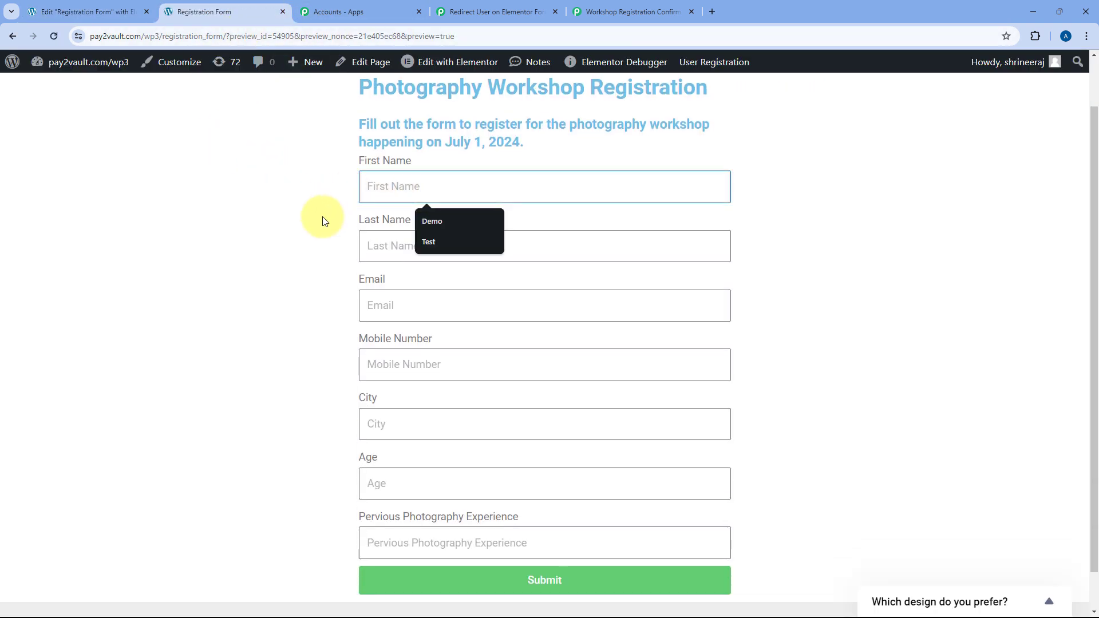
{"action": "type", "text": "Dummy"}
{"action": "key", "text": "Tab"}
{"action": "type", "text": "Us"}
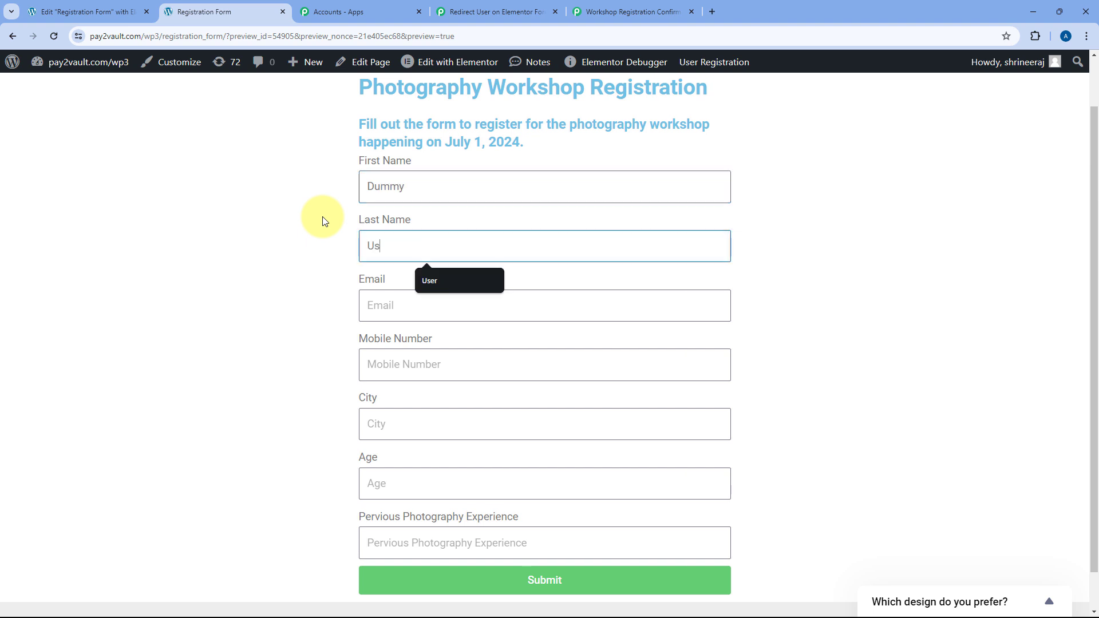
{"action": "type", "text": "er"}
{"action": "key", "text": "Tab"}
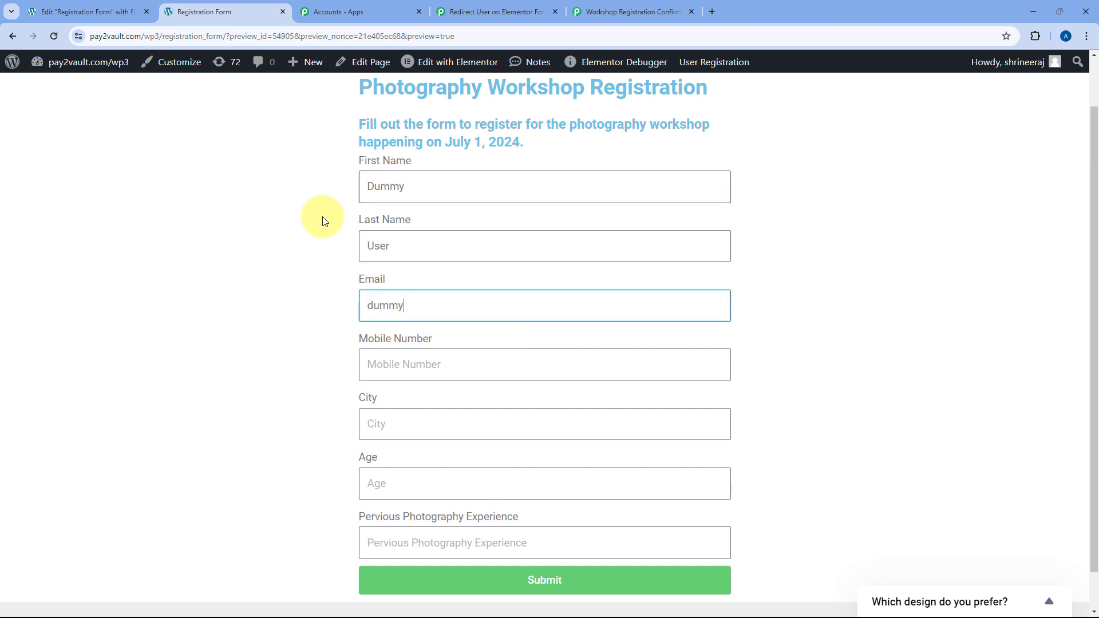
{"action": "key", "text": "Tab"}
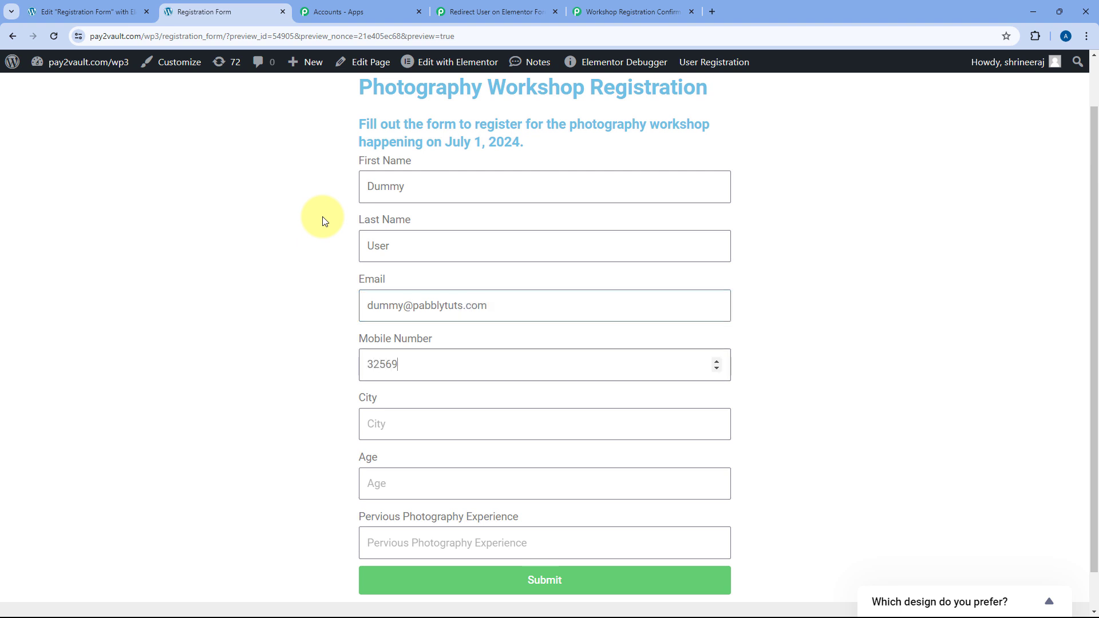
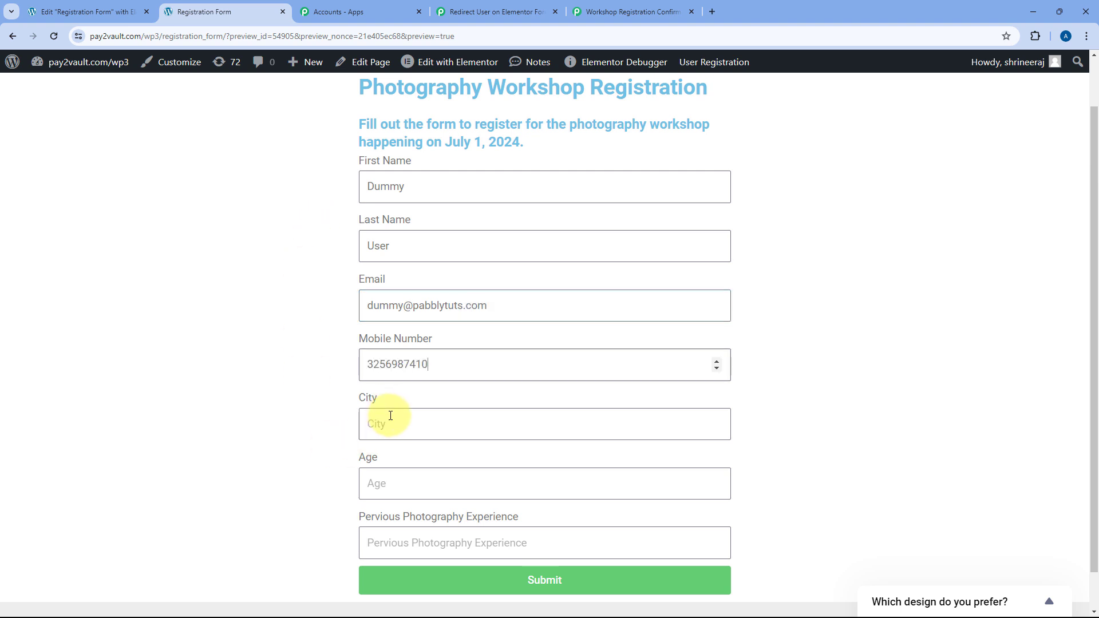
Fill City 'Delhi', Age 30, experience 'We are testing this automation.' and submit the form.
{"action": "left_click", "coordinate": [390, 415]}
{"action": "type", "text": "Delhi"}
{"action": "key", "text": "Tab"}
{"action": "type", "text": "30"}
{"action": "scroll", "coordinate": [400, 452], "scroll_direction": "down", "scroll_amount": 2}
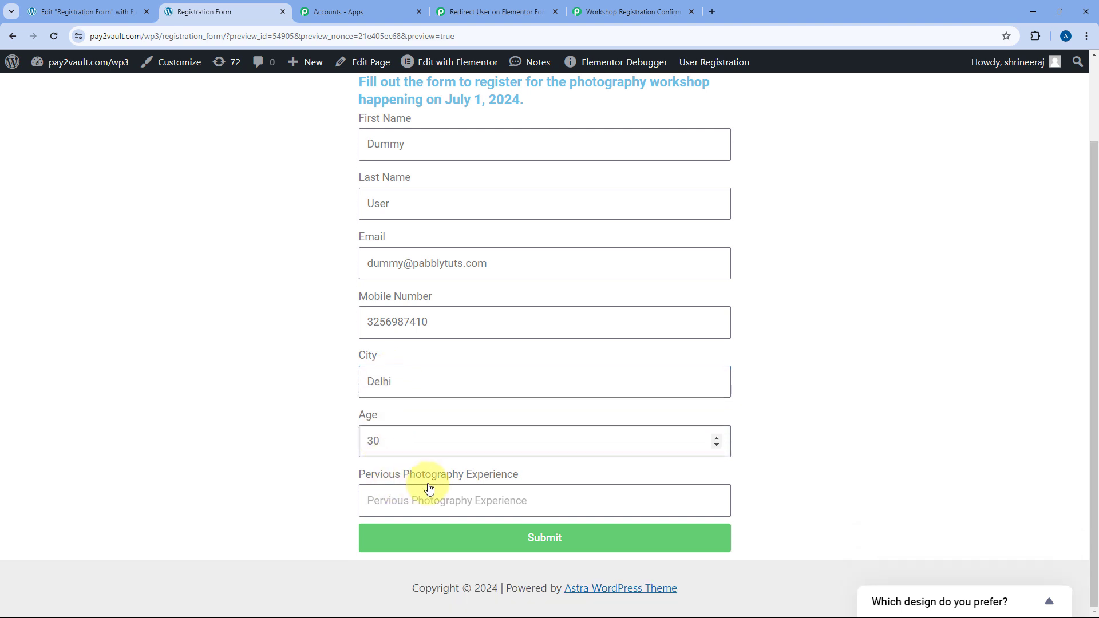
{"action": "left_click", "coordinate": [422, 490]}
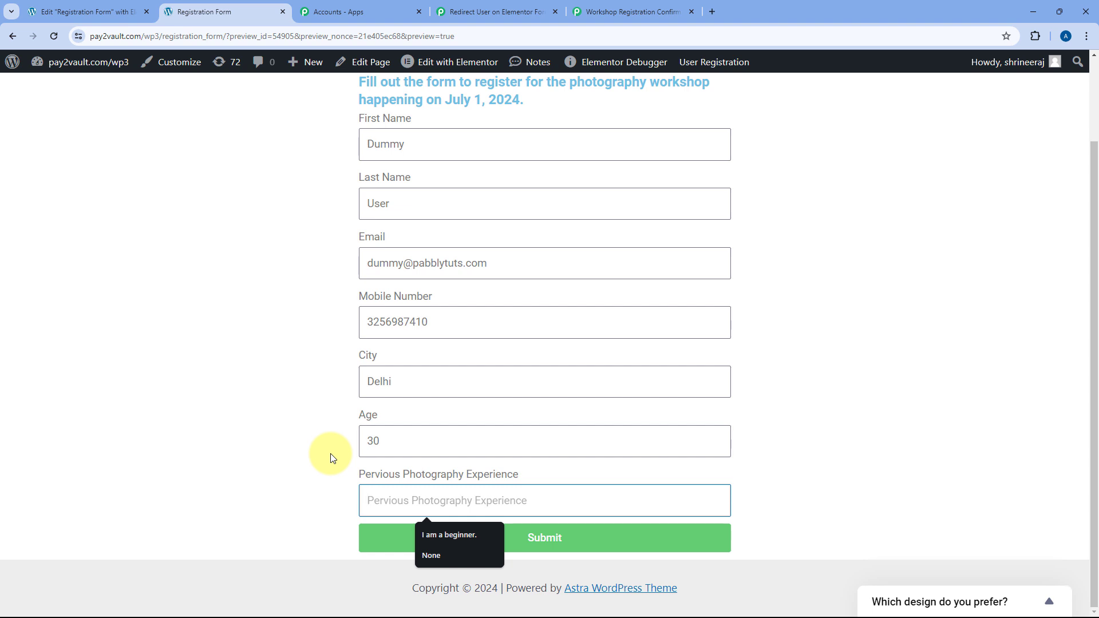
{"action": "type", "text": "We are t"}
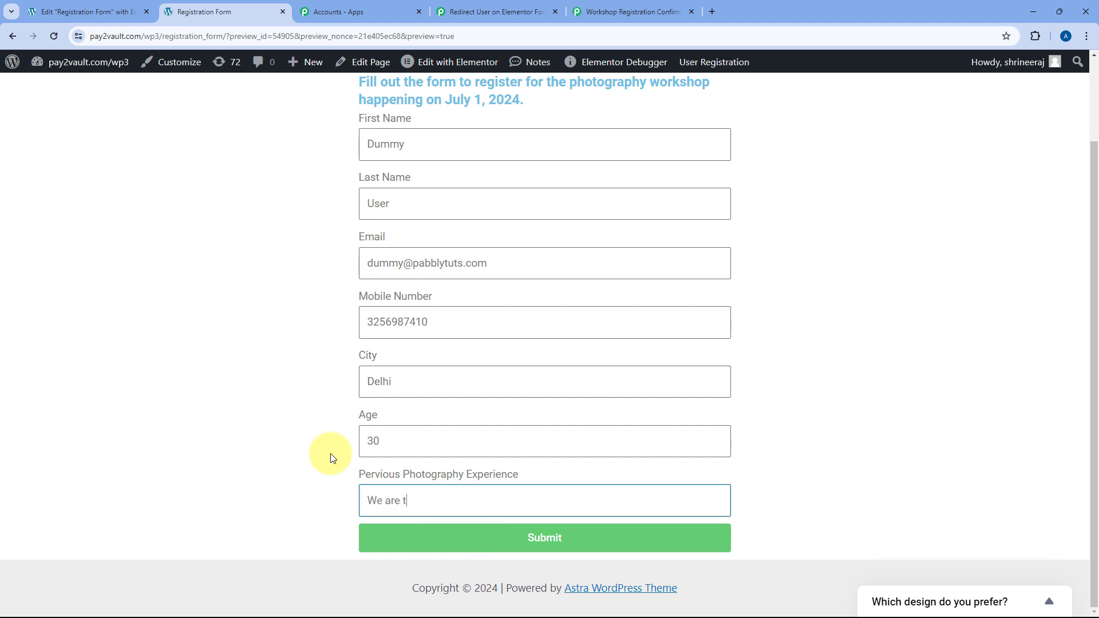
{"action": "type", "text": "esting this automation."}
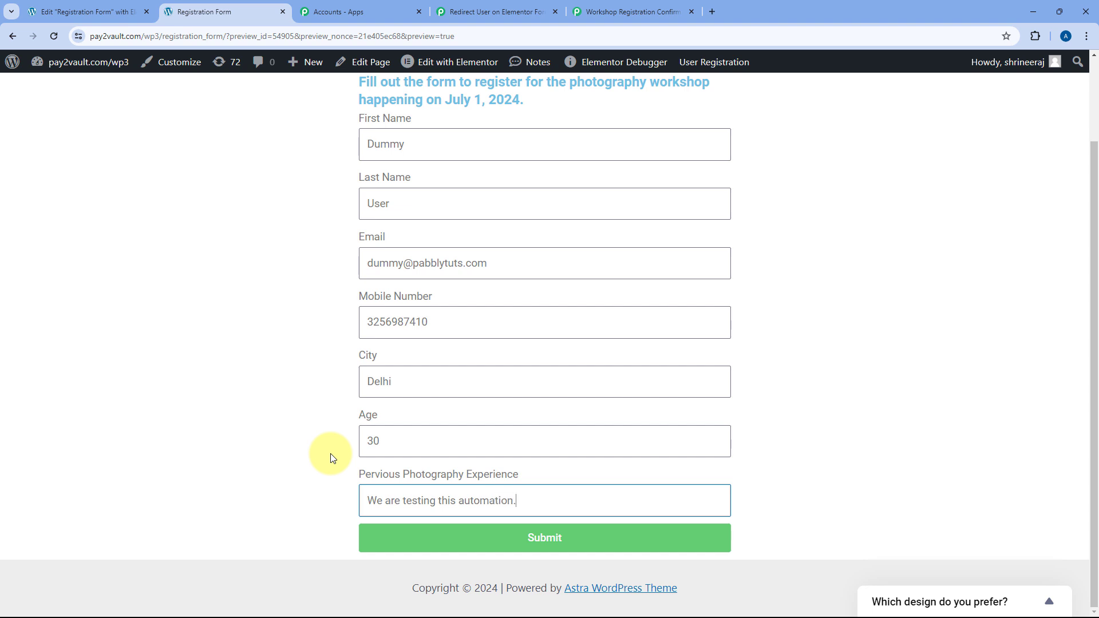
{"action": "left_click", "coordinate": [571, 540]}
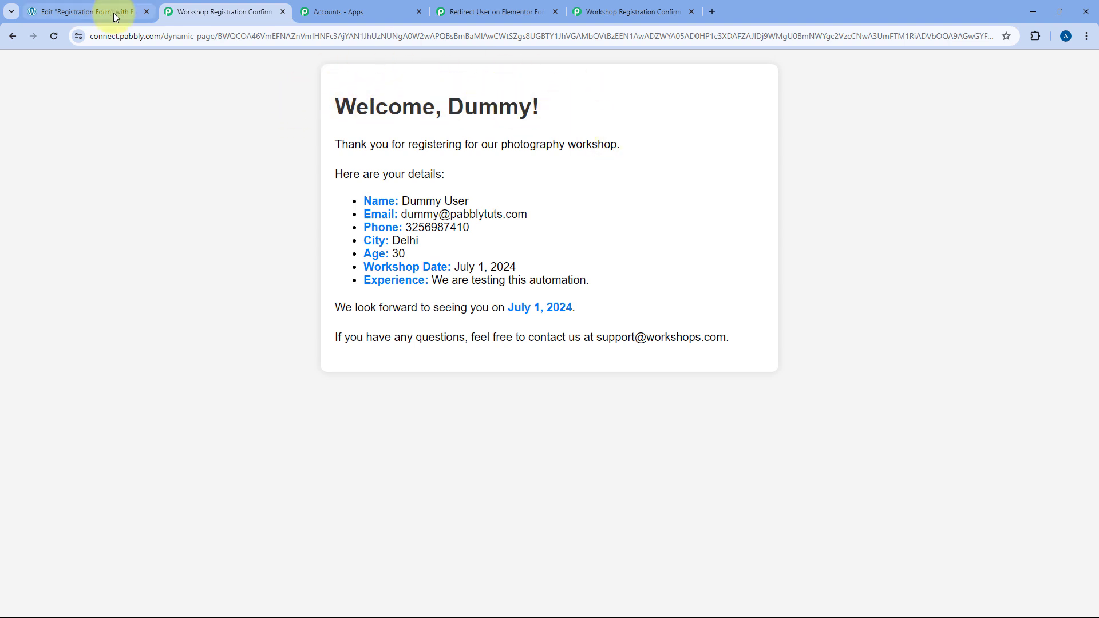
Check the page URL, welcome heading, thank-you line and every submitted value on the confirmation page.
{"action": "left_click", "coordinate": [105, 35]}
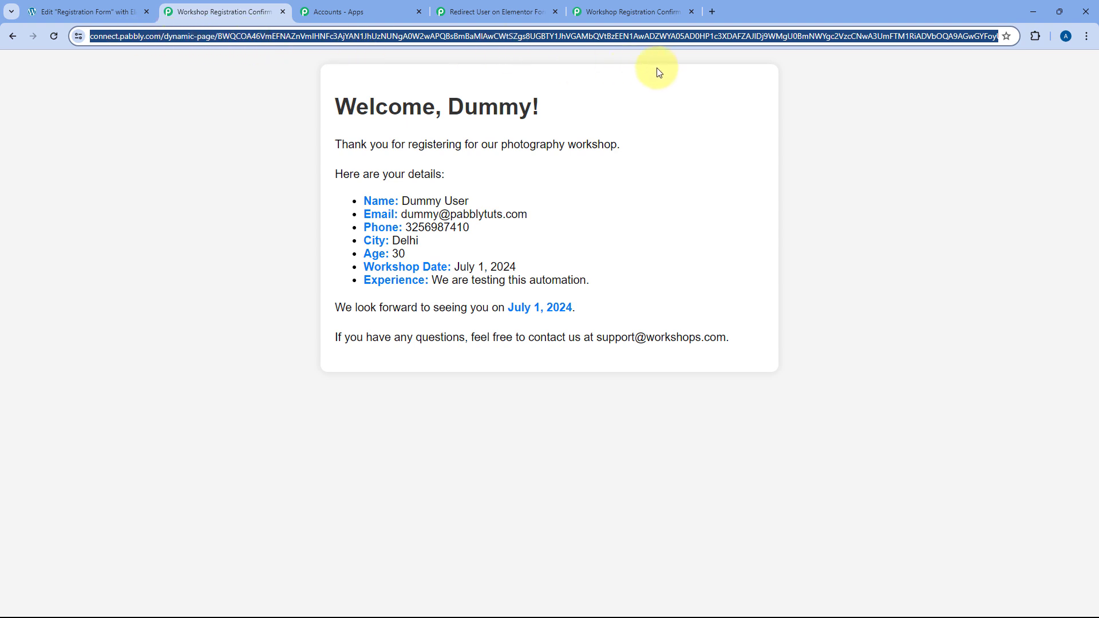
{"action": "left_click", "coordinate": [767, 99]}
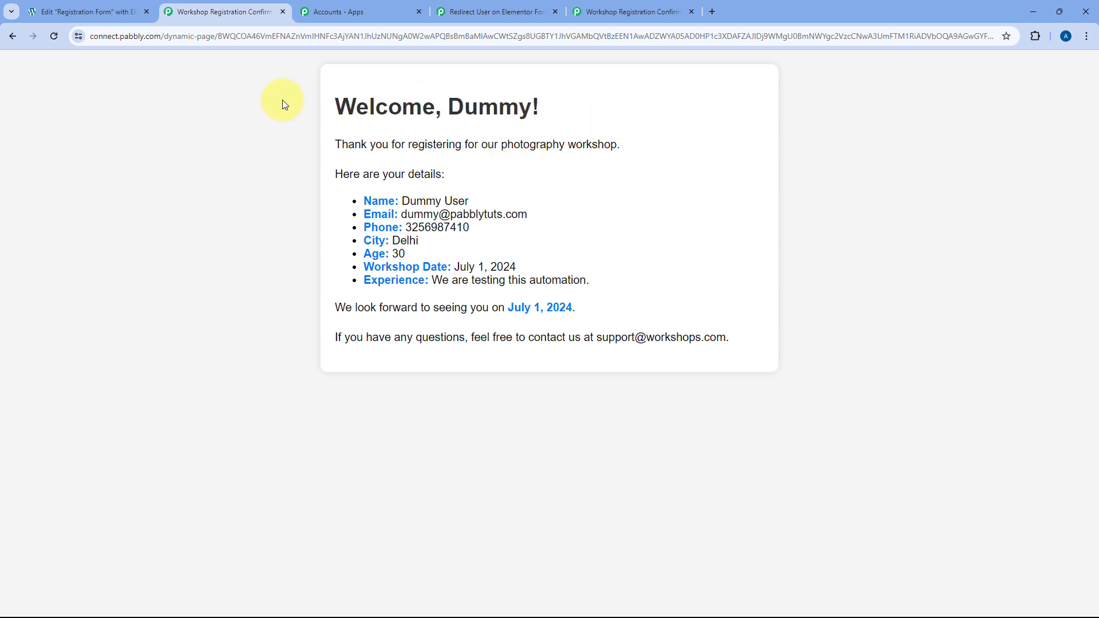
{"action": "left_click_drag", "start_coordinate": [452, 106], "coordinate": [532, 106]}
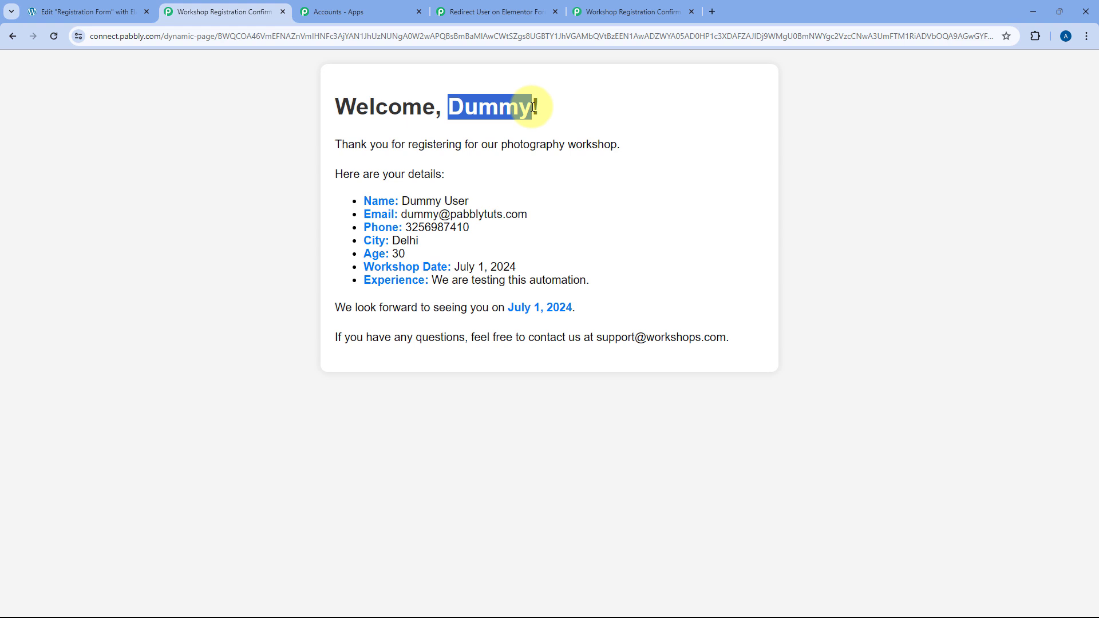
{"action": "left_click_drag", "start_coordinate": [330, 145], "coordinate": [630, 146]}
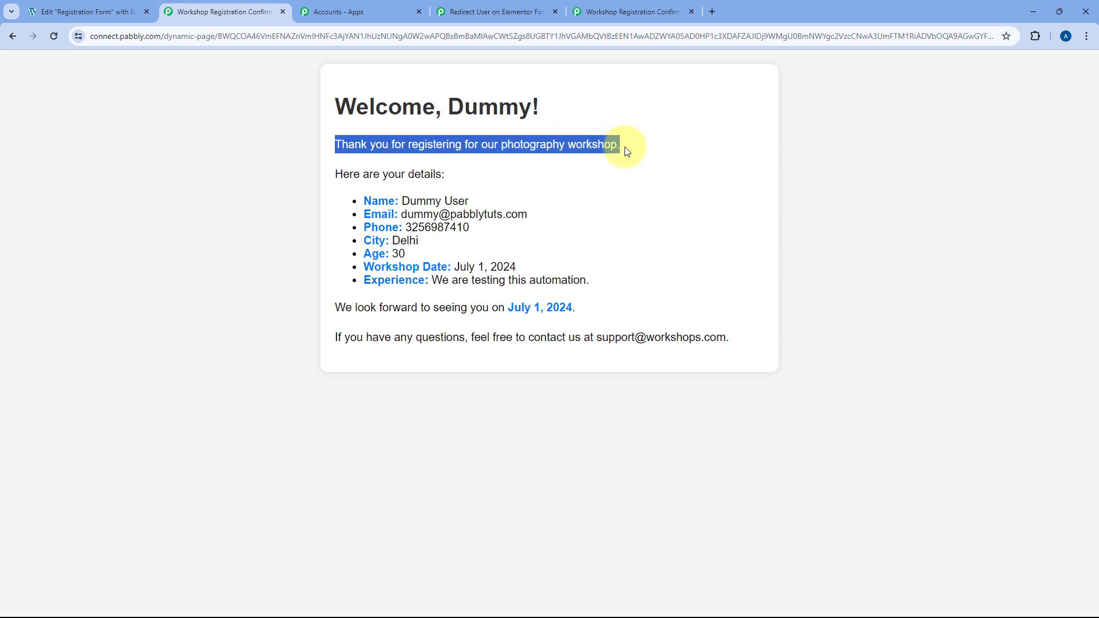
{"action": "left_click", "coordinate": [347, 191]}
{"action": "left_click_drag", "start_coordinate": [401, 198], "coordinate": [393, 254]}
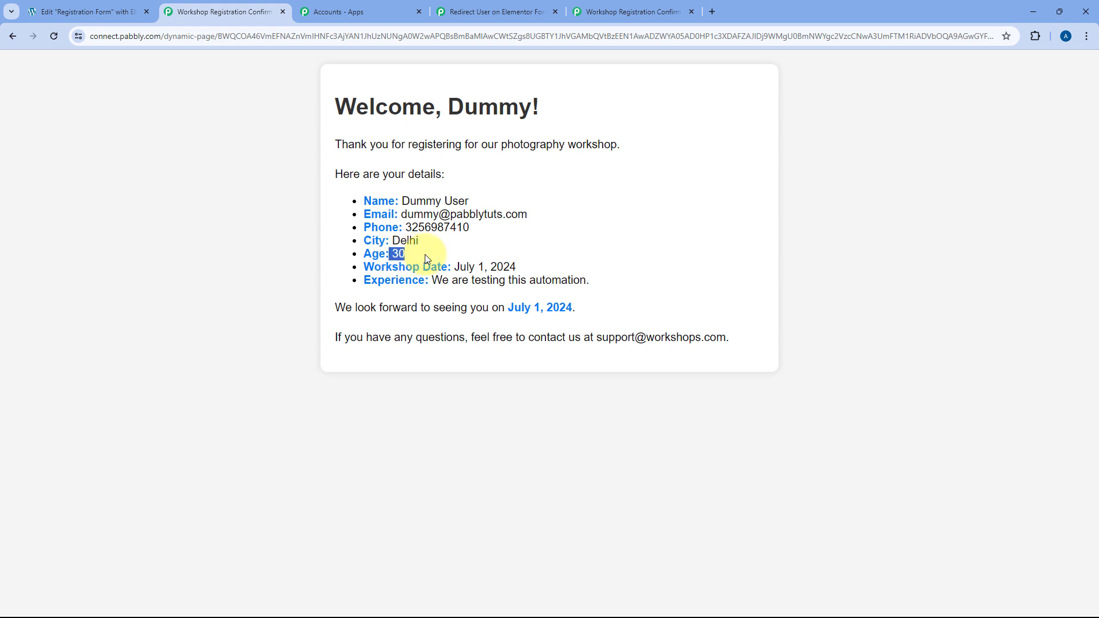
{"action": "left_click_drag", "start_coordinate": [523, 264], "coordinate": [469, 265]}
{"action": "left_click_drag", "start_coordinate": [590, 279], "coordinate": [430, 280]}
Glance at the earlier test confirmation tab, then go back to the Pabbly redirect workflow.
{"action": "left_click", "coordinate": [621, 280]}
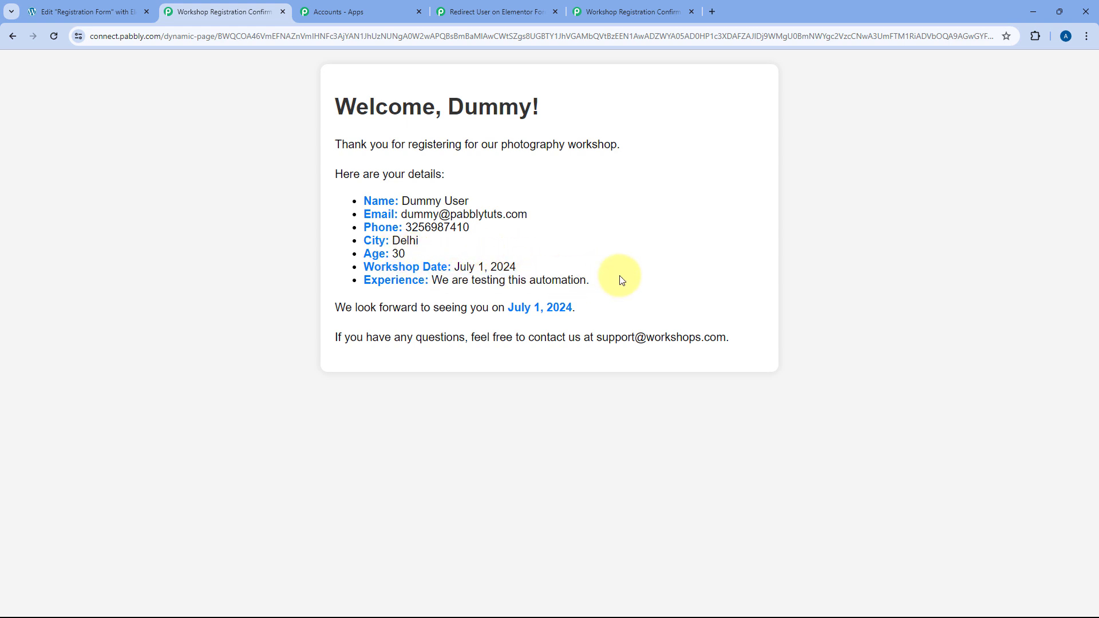
{"action": "left_click", "coordinate": [633, 11]}
{"action": "left_click", "coordinate": [526, 11]}
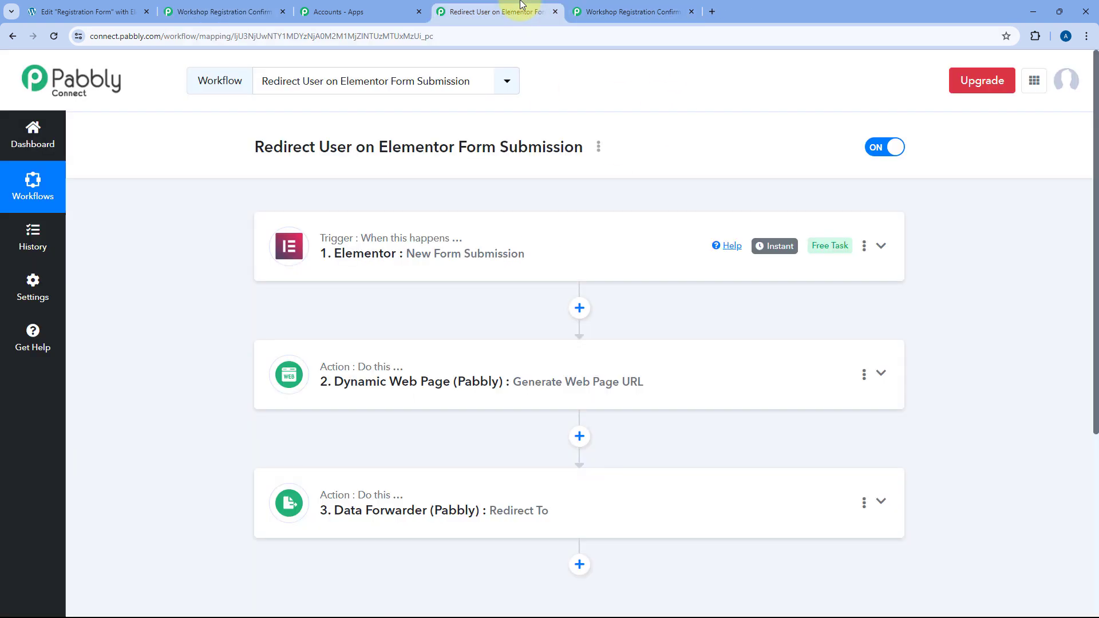